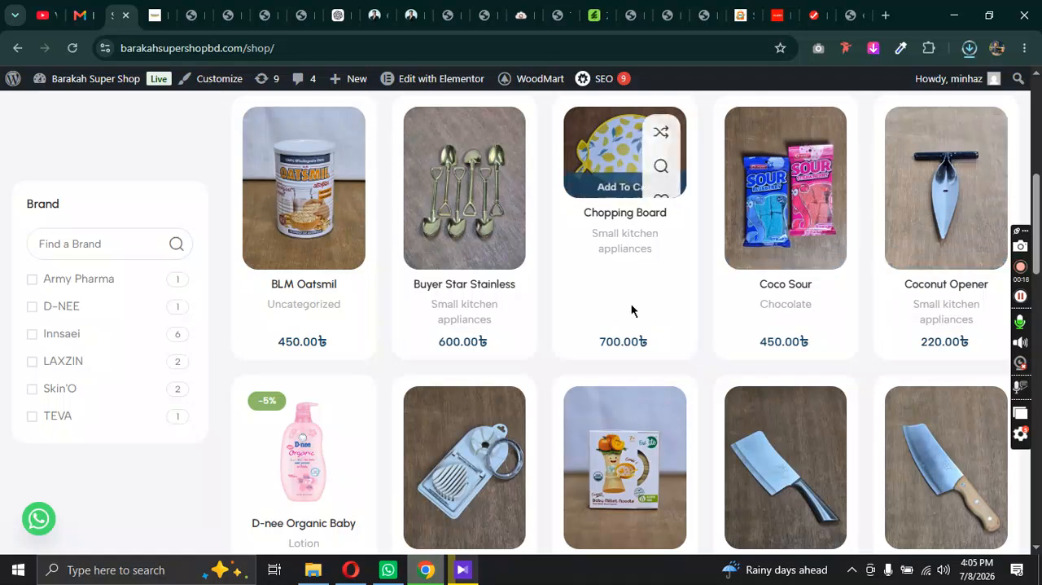
# Step: Examine the store's Shop page, including its category icons, brand filter, product listing, pagination and footer content
pyautogui.scroll(-5, 656, 298)
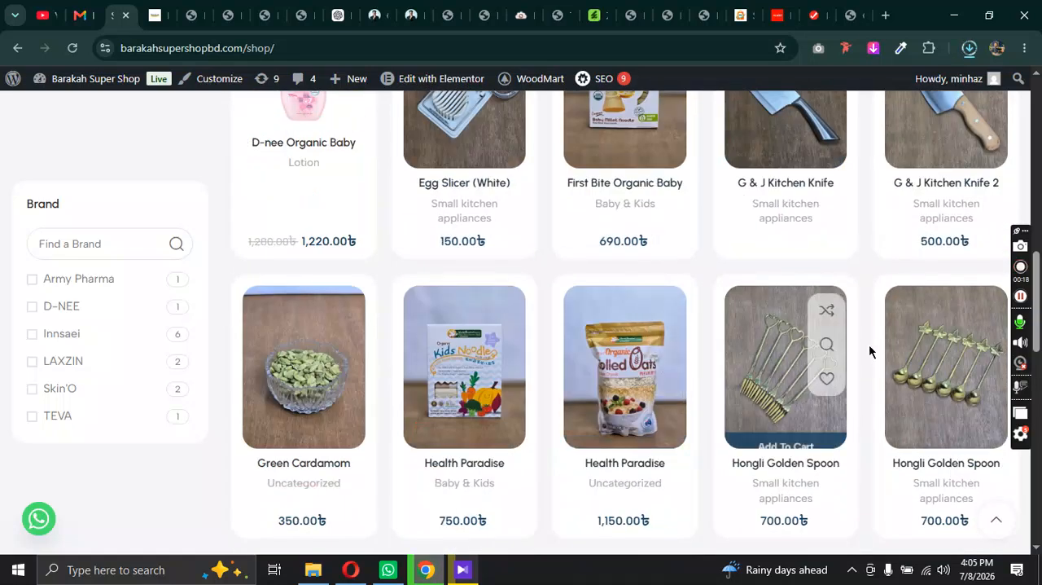
pyautogui.scroll(-5, 268, 298)
pyautogui.scroll(-3, 551, 298)
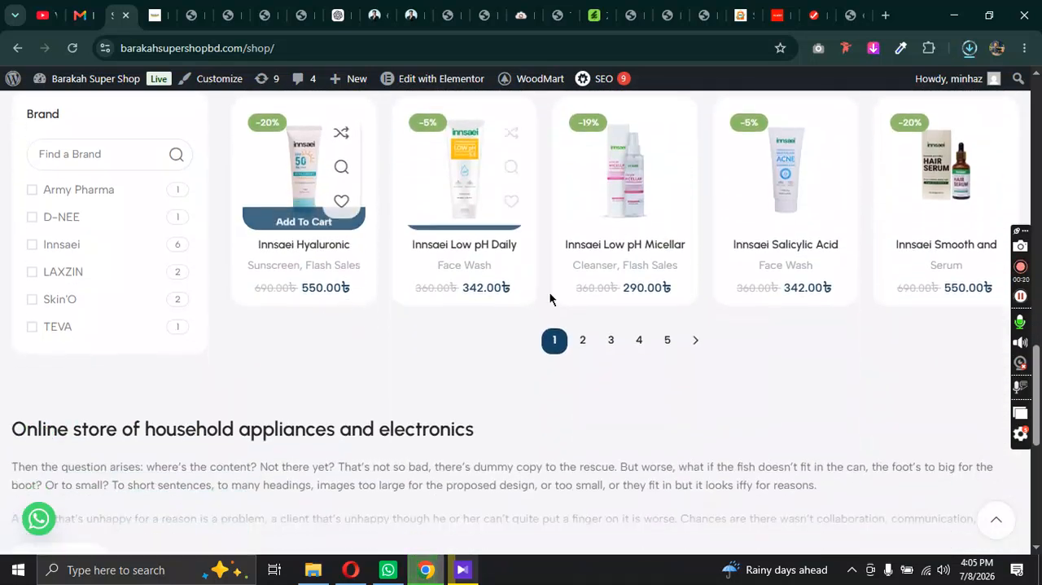
pyautogui.scroll(-2, 58, 313)
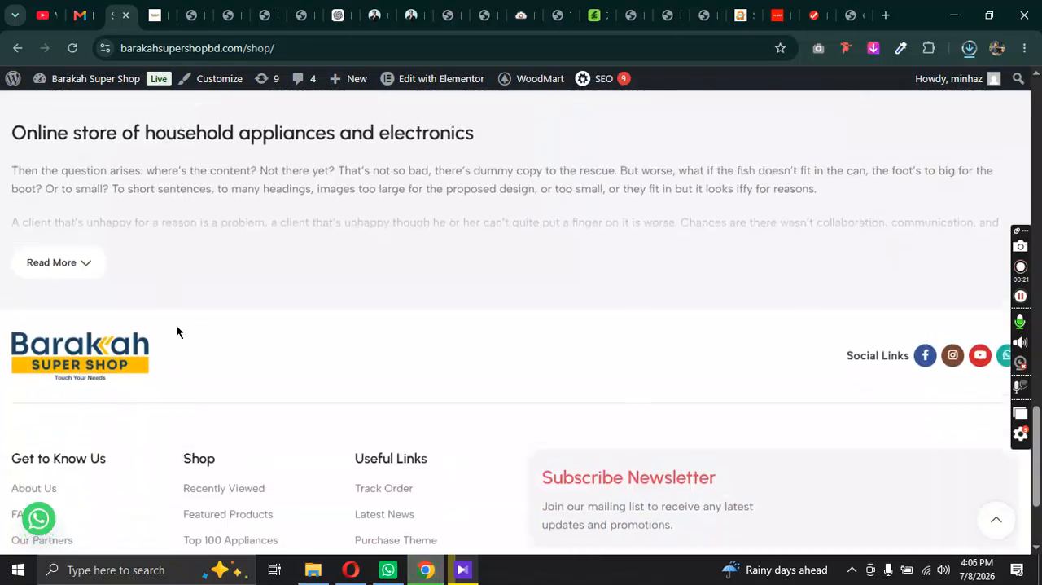
pyautogui.scroll(3, 325, 275)
pyautogui.scroll(20, 154, 279)
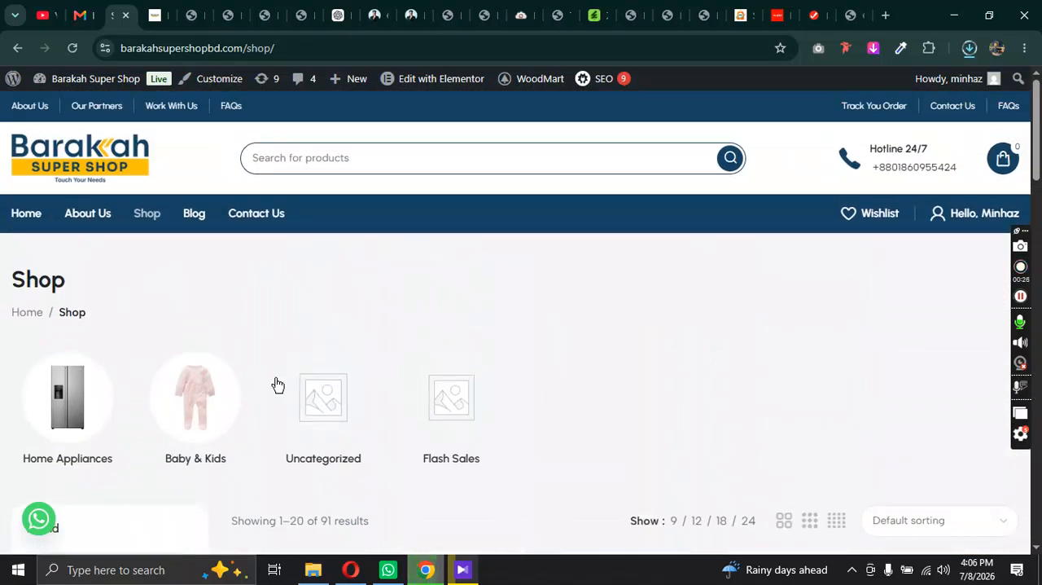
pyautogui.scroll(-3, 747, 369)
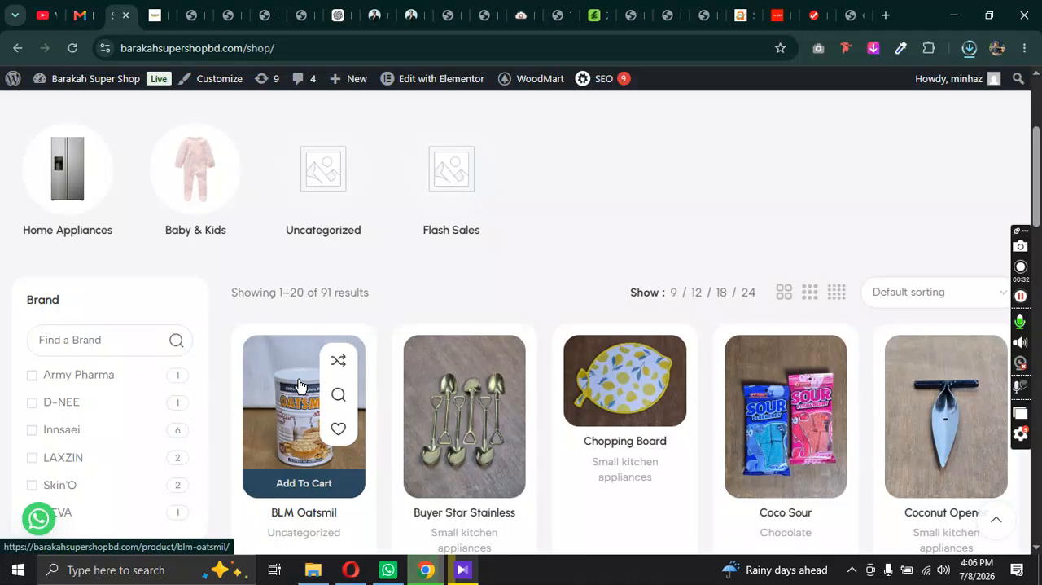
pyautogui.scroll(3, 298, 383)
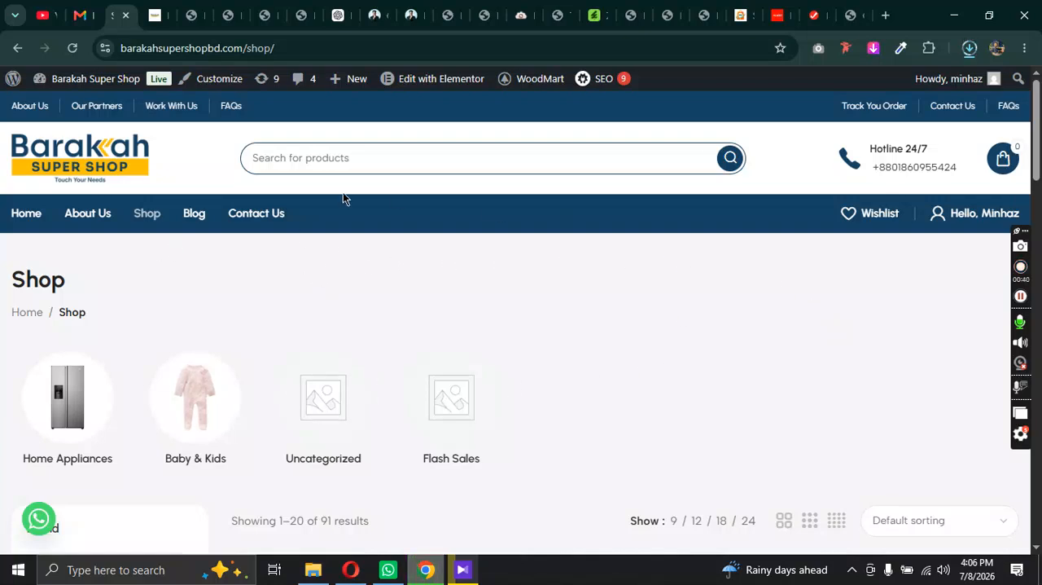
pyautogui.scroll(-4, 228, 290)
pyautogui.scroll(-8, 714, 288)
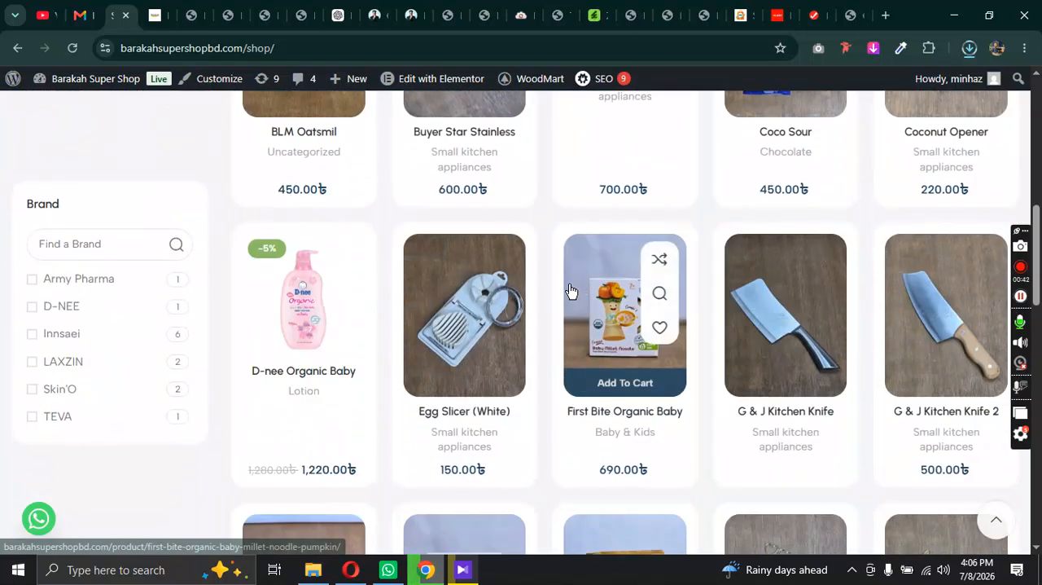
pyautogui.scroll(12, 858, 289)
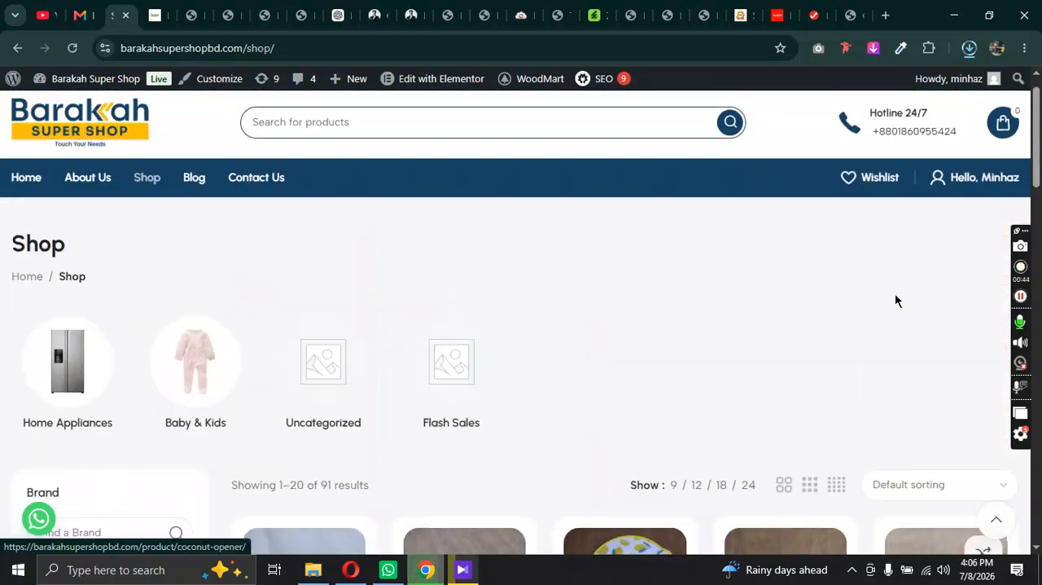
pyautogui.scroll(-5, 728, 380)
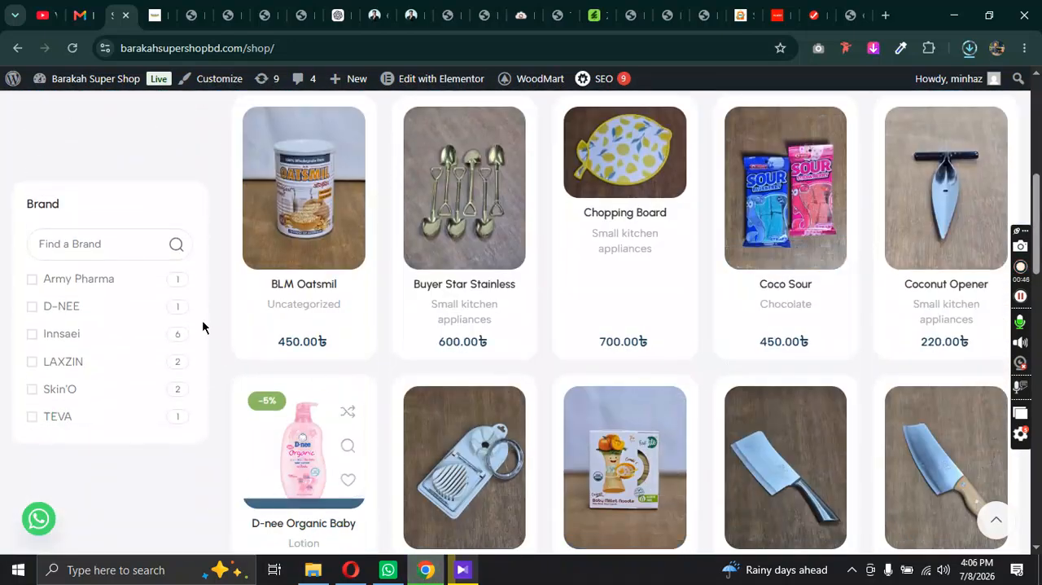
pyautogui.scroll(5, 738, 217)
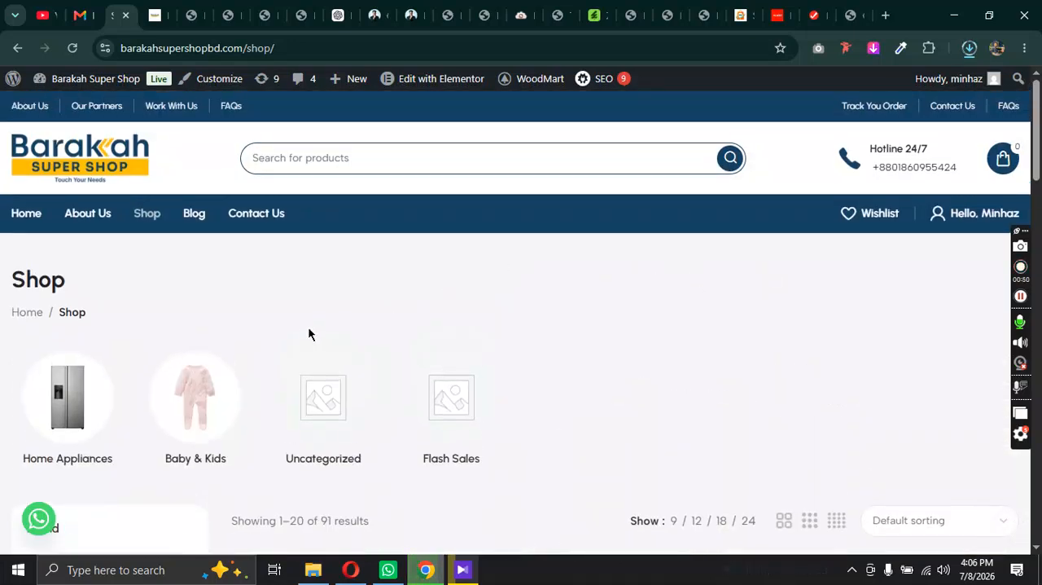
pyautogui.scroll(-5, 568, 399)
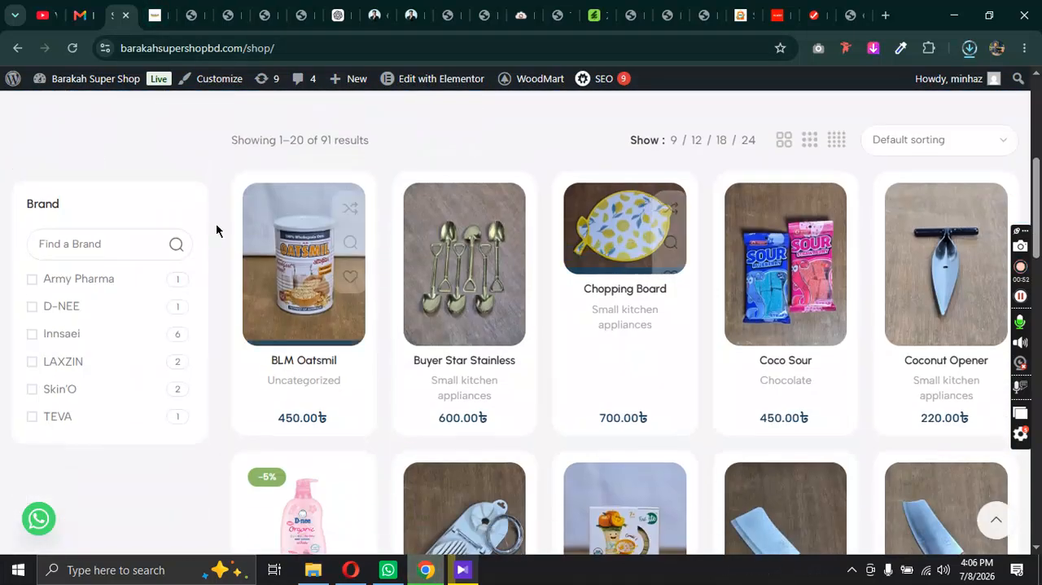
pyautogui.scroll(-10, 535, 344)
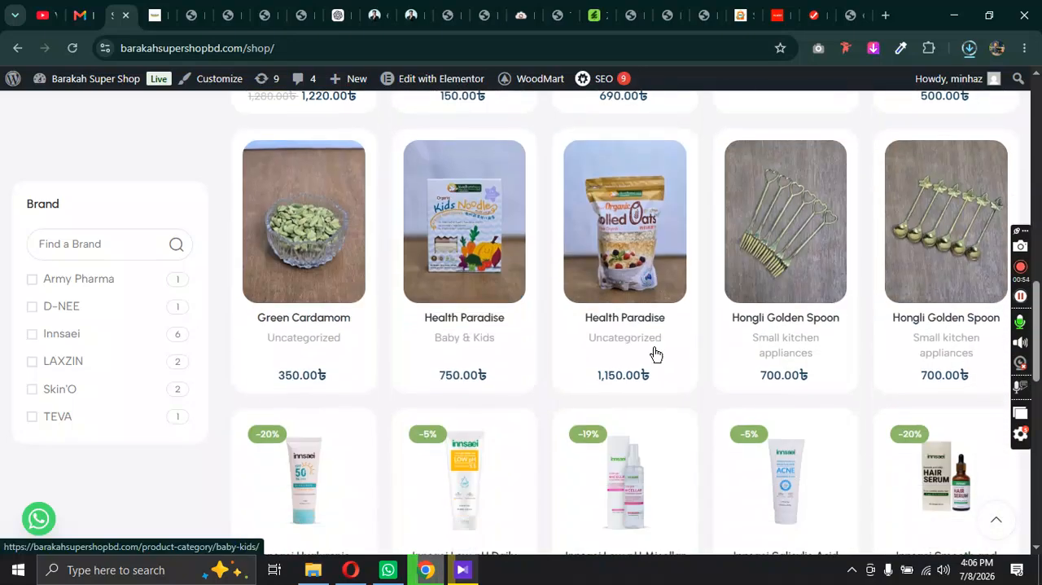
pyautogui.scroll(15, 535, 344)
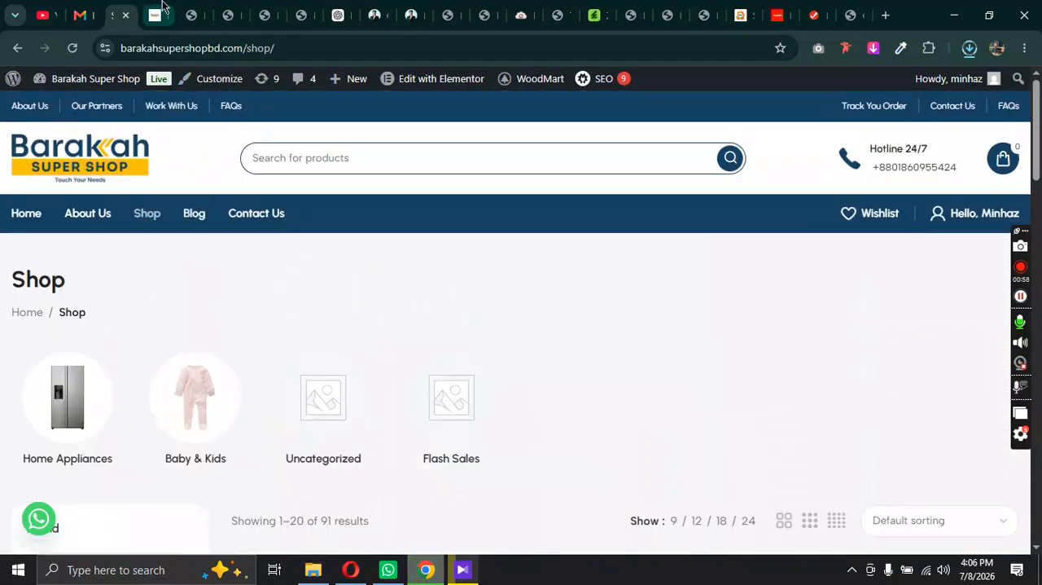
# Step: Switch to the WordPress dashboard and open the Shop page for editing from the list of all pages
pyautogui.click(172, 15)
pyautogui.moveTo(41, 308)
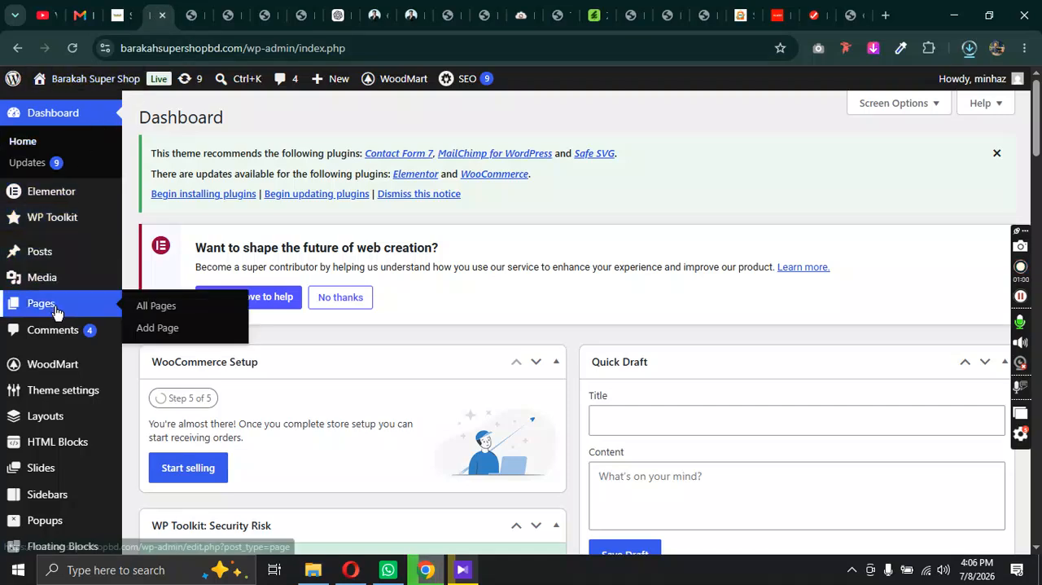
pyautogui.click(146, 305)
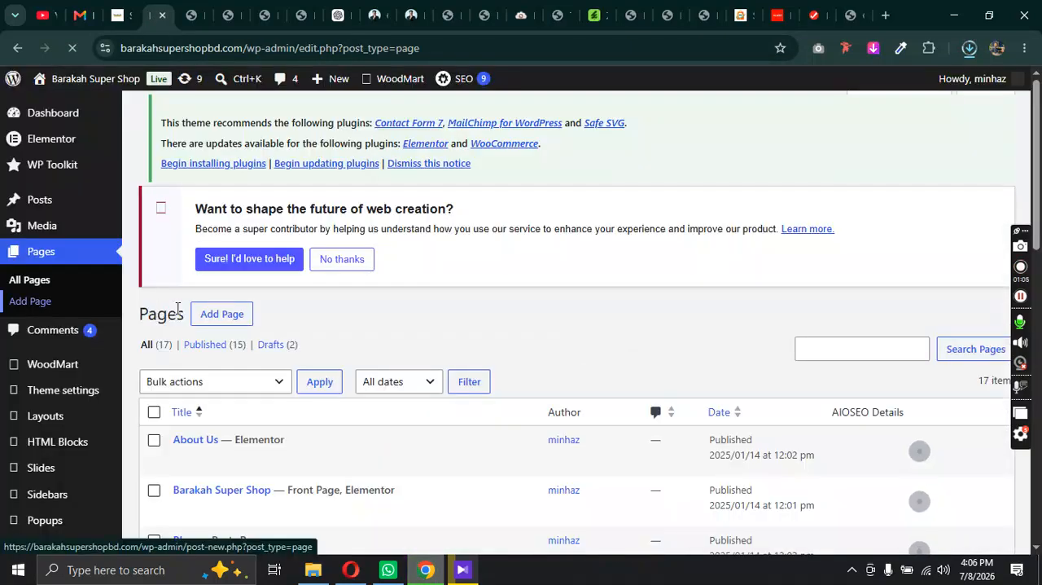
pyautogui.scroll(-5, 254, 273)
pyautogui.scroll(-2, 245, 265)
pyautogui.scroll(-5, 232, 297)
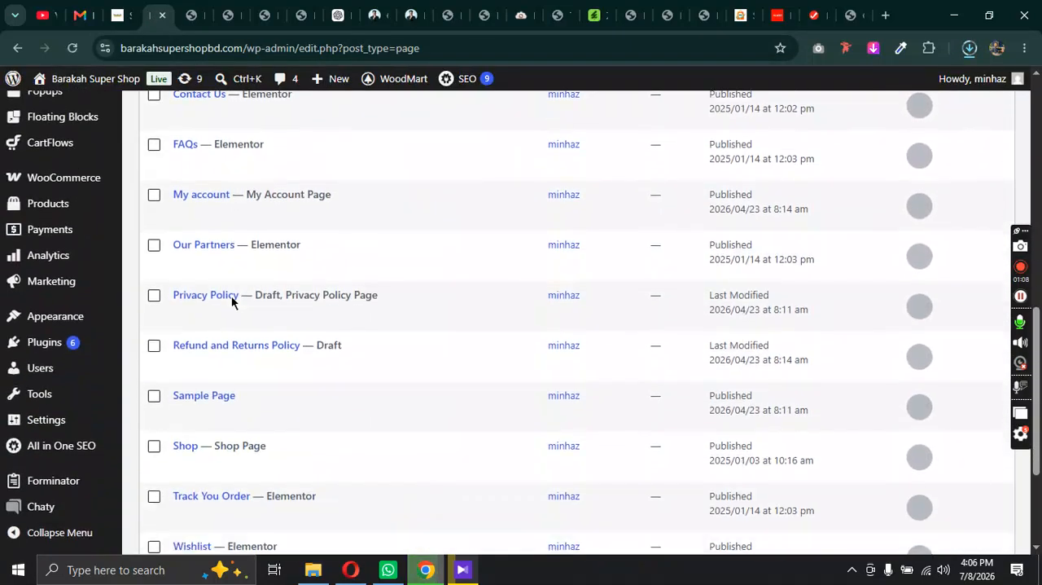
pyautogui.scroll(-5, 230, 309)
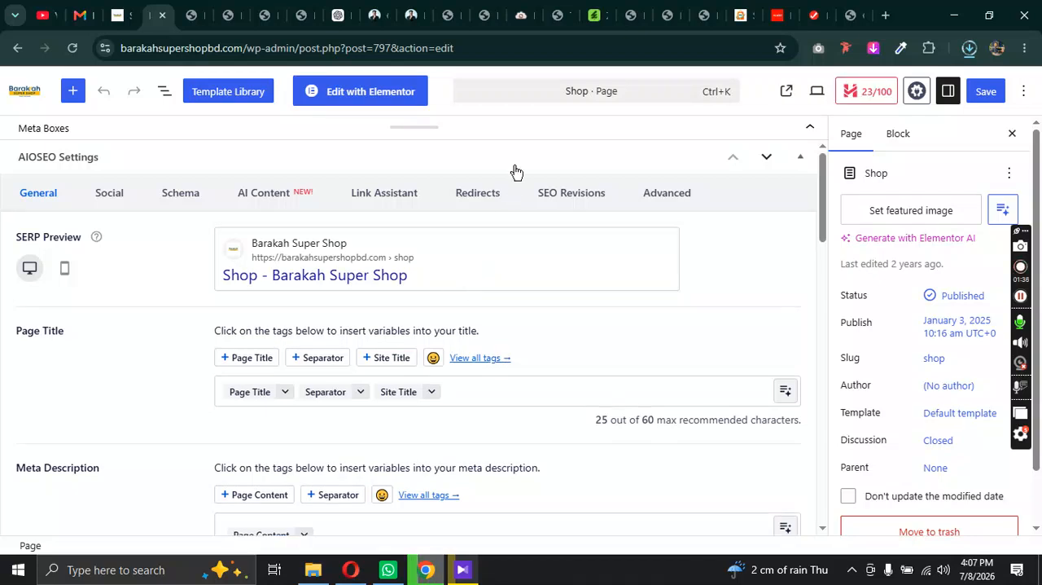
# Step: Add "shop" as the focus keyword in the Shop page's AIOSEO general settings
pyautogui.click(473, 129)
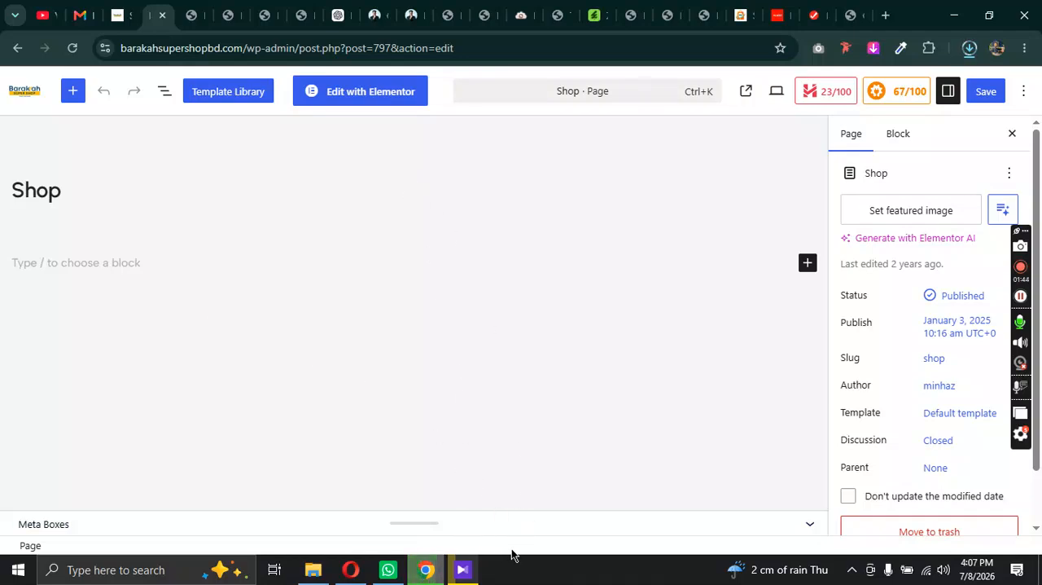
pyautogui.click(499, 525)
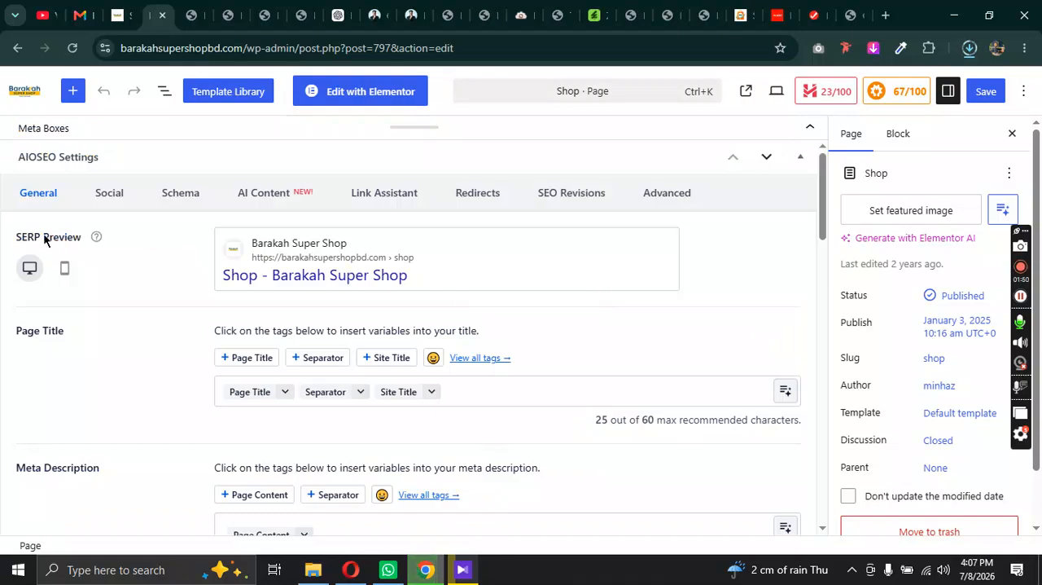
pyautogui.scroll(-2, 521, 351)
pyautogui.scroll(-1, 521, 351)
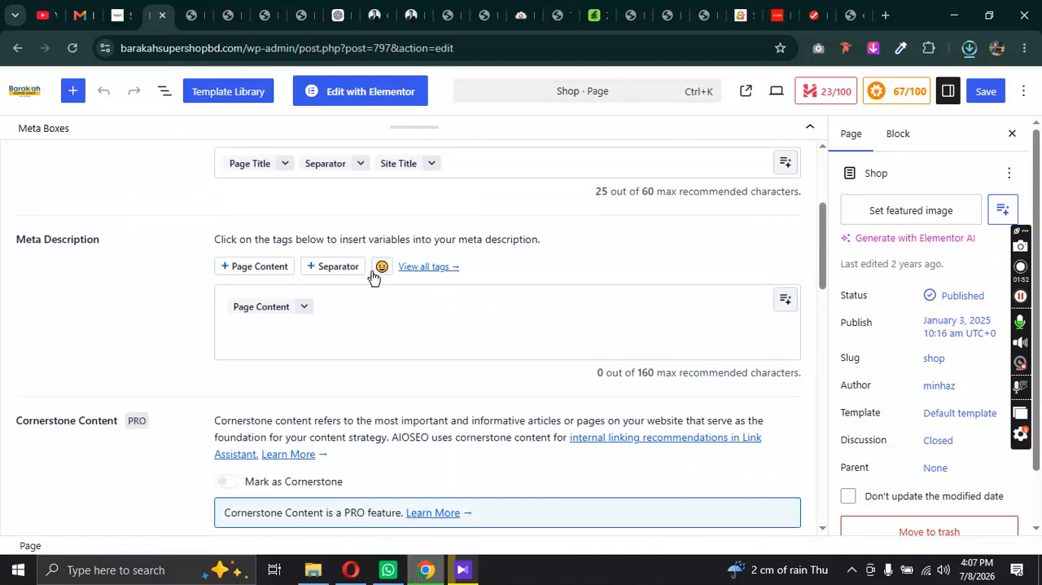
pyautogui.scroll(-4, 374, 285)
pyautogui.click(334, 276)
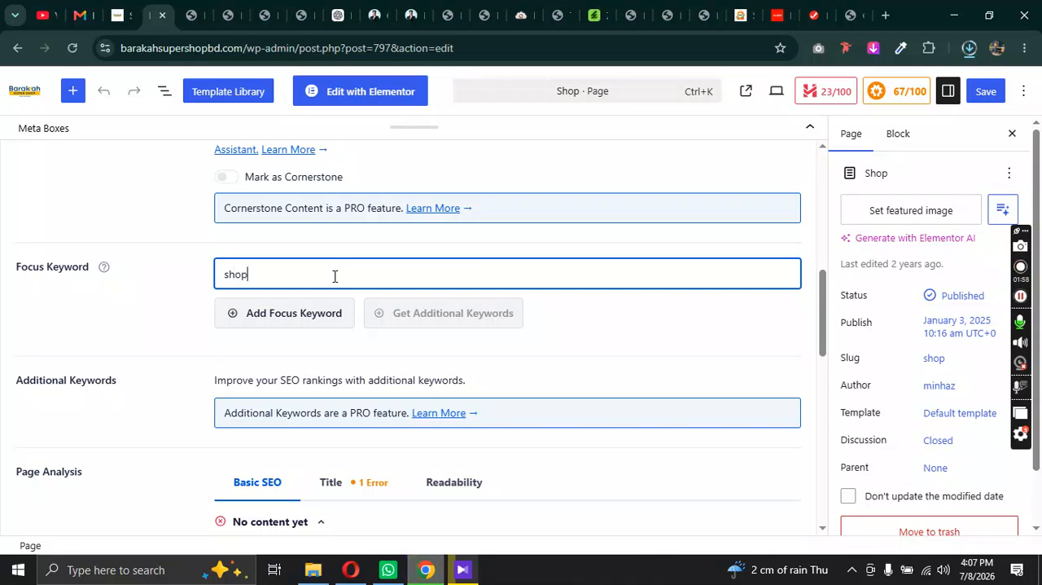
pyautogui.press('Return')
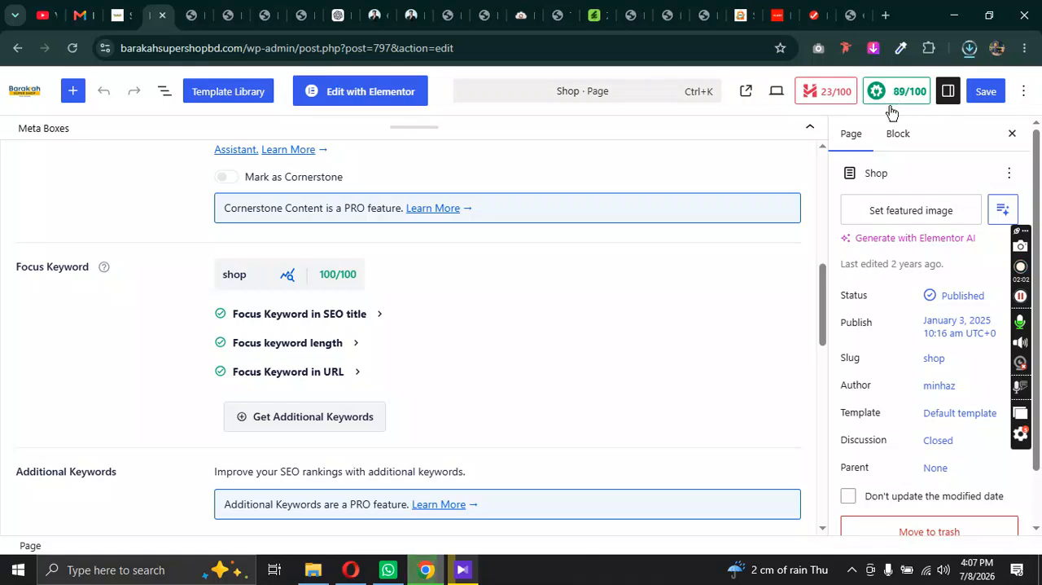
# Step: Build the Facebook title from the Page Title, Separator and Site Title tags, and insert Page Content as the Facebook description
pyautogui.scroll(-2, 358, 390)
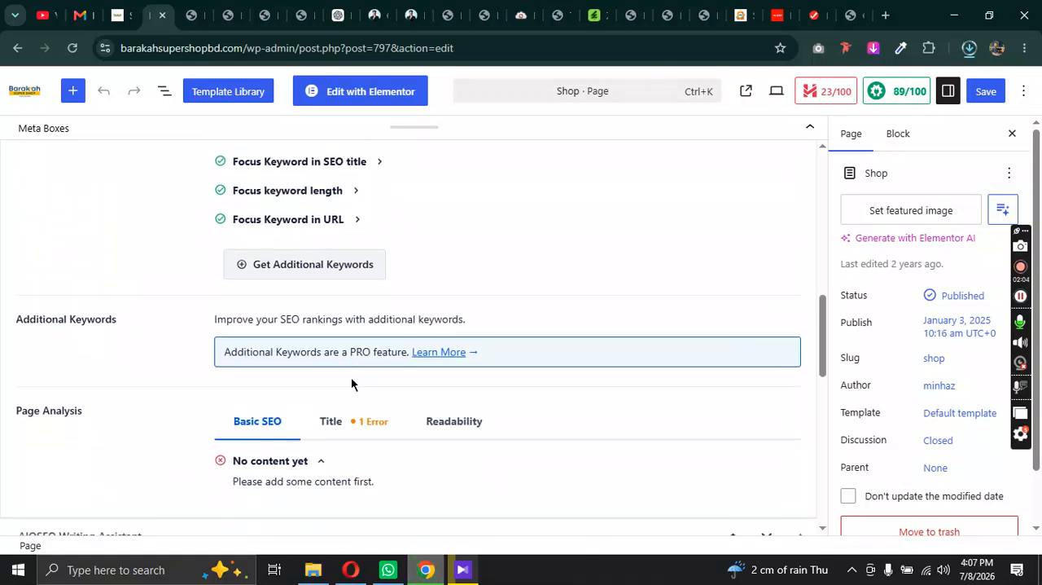
pyautogui.scroll(-1, 378, 368)
pyautogui.scroll(-7, 383, 366)
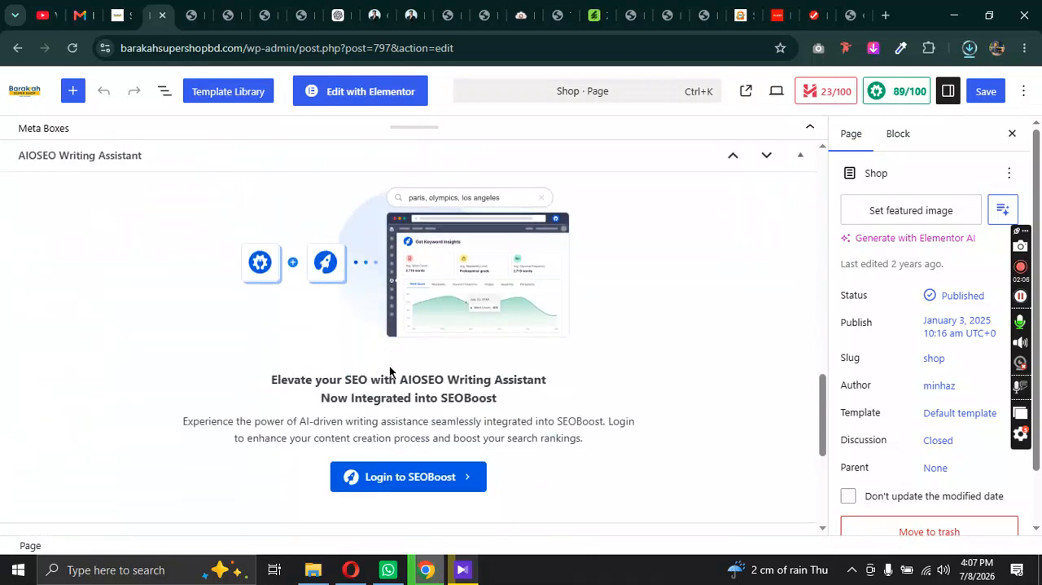
pyautogui.scroll(10, 388, 371)
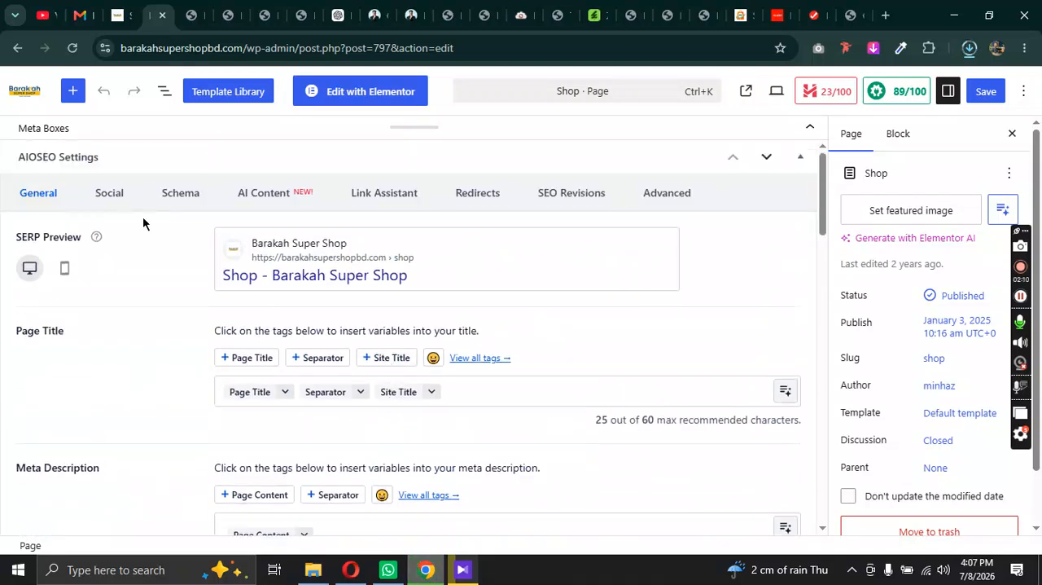
pyautogui.click(132, 197)
pyautogui.scroll(-3, 510, 356)
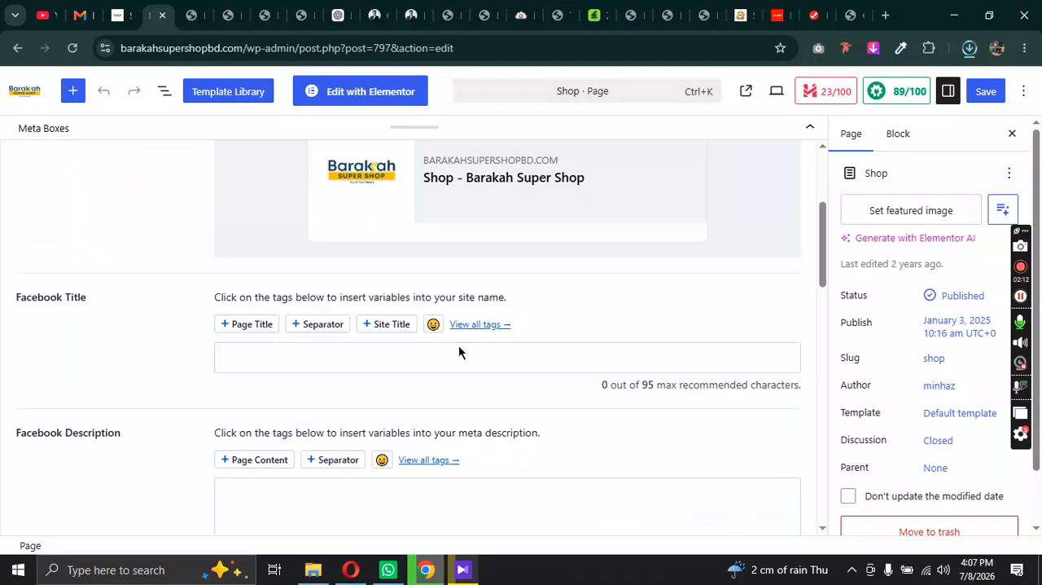
pyautogui.click(263, 325)
pyautogui.click(313, 324)
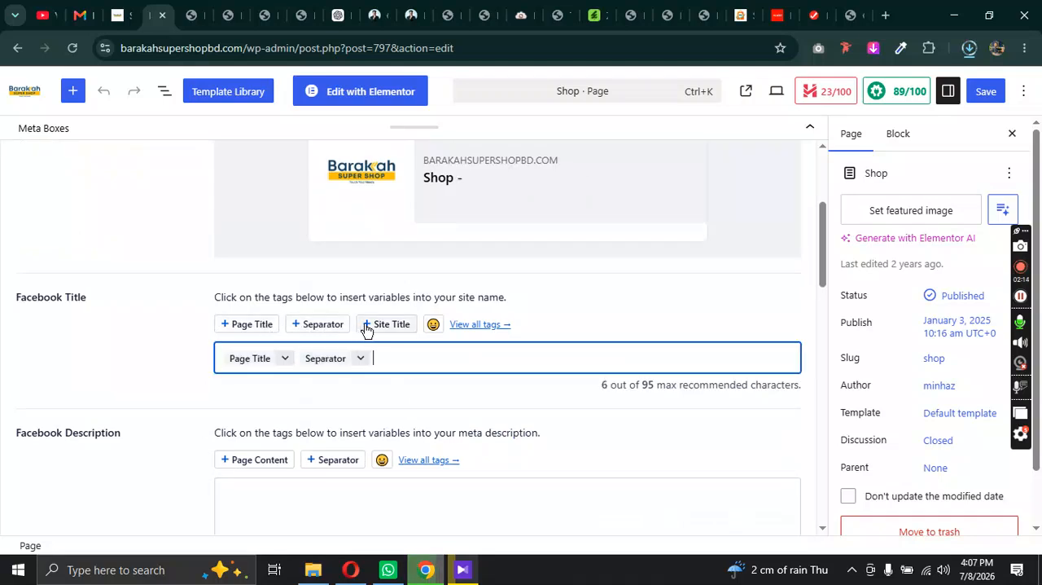
pyautogui.click(389, 325)
pyautogui.scroll(-1, 383, 364)
pyautogui.click(261, 379)
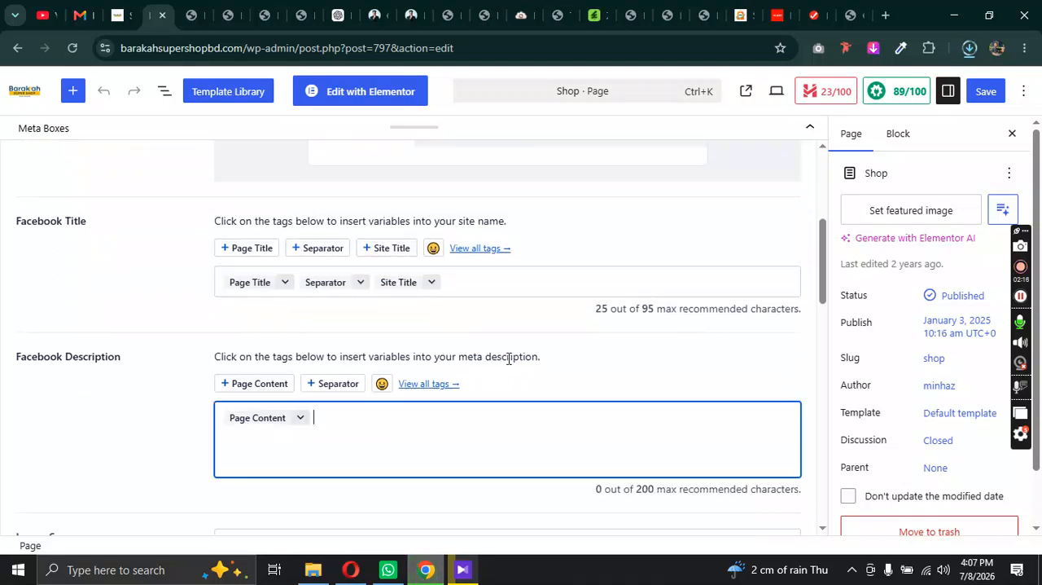
# Step: Review the image source options, the Facebook preview and the remaining Facebook settings down to the article tags
pyautogui.scroll(-3, 469, 367)
pyautogui.click(308, 322)
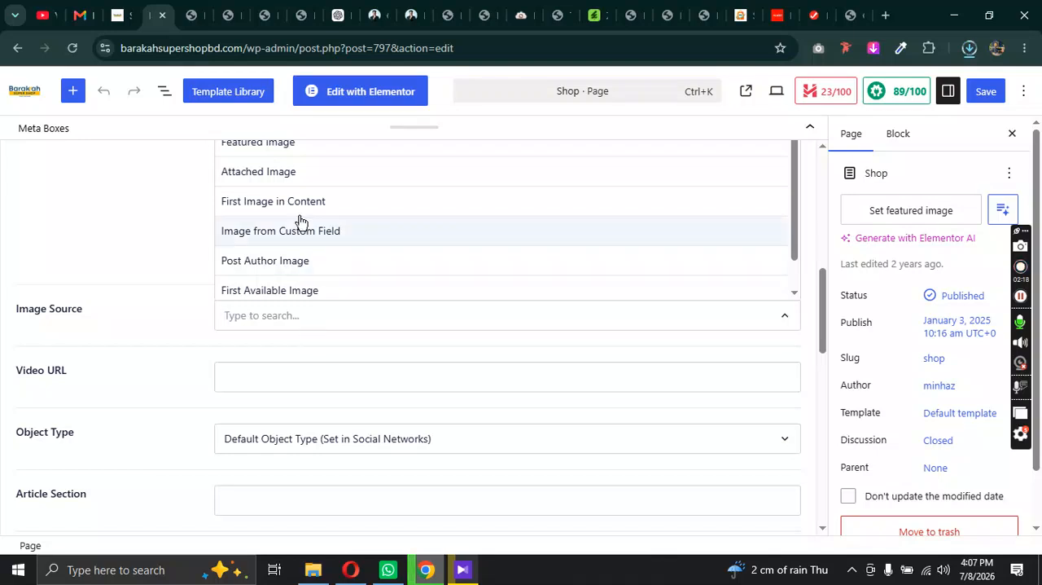
pyautogui.click(161, 234)
pyautogui.scroll(5, 661, 328)
pyautogui.scroll(-2, 505, 329)
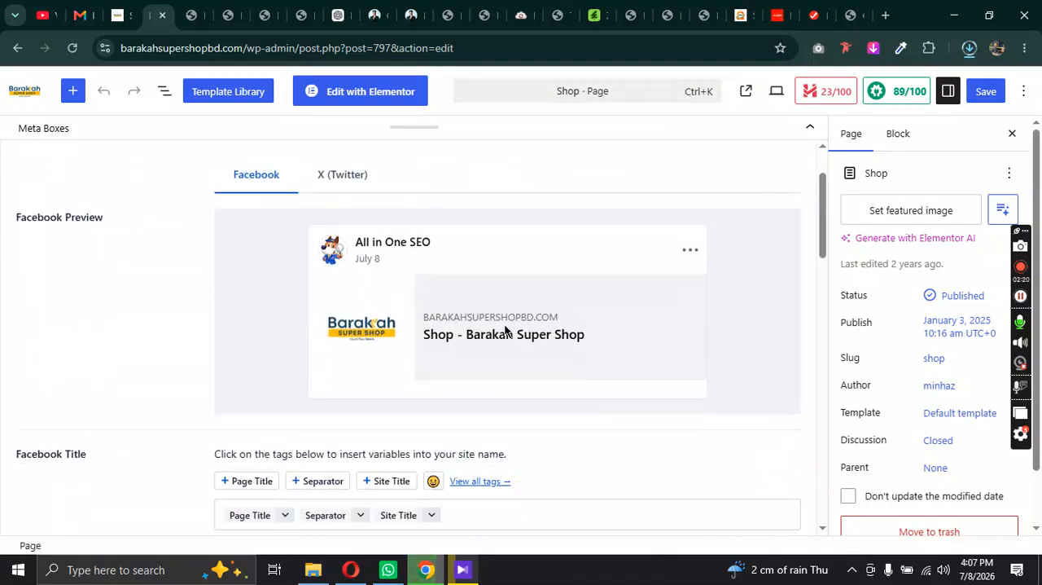
pyautogui.scroll(-1, 423, 272)
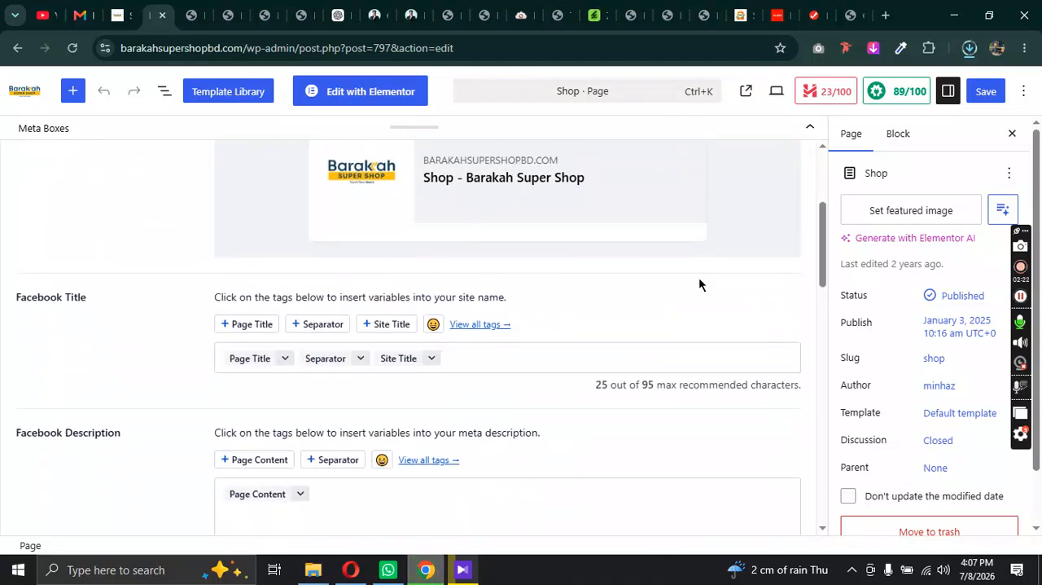
pyautogui.scroll(-12, 636, 302)
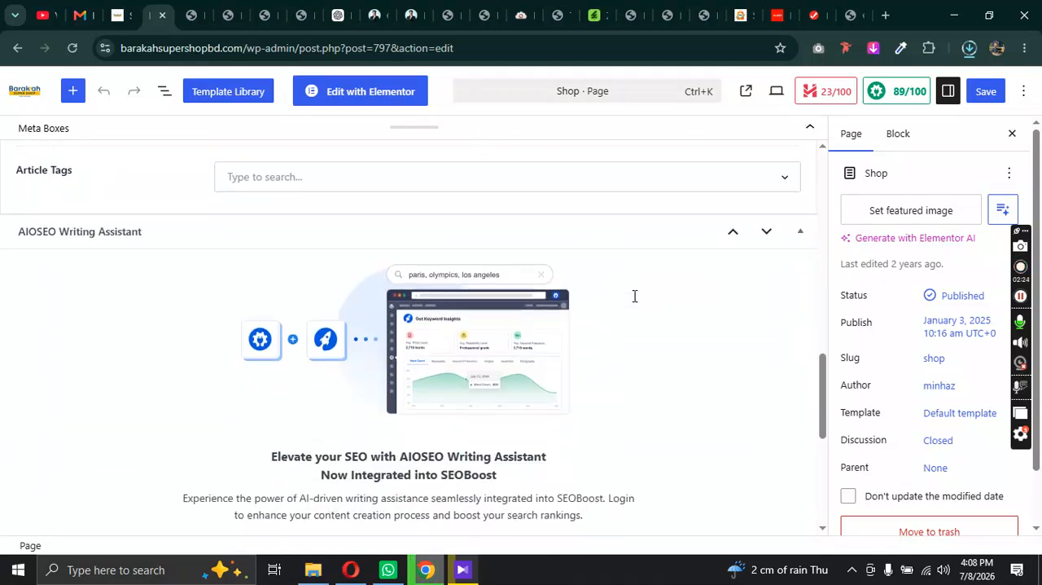
# Step: Enable using the Facebook data for the page's X (Twitter) sharing settings and check the card preview
pyautogui.scroll(12, 635, 296)
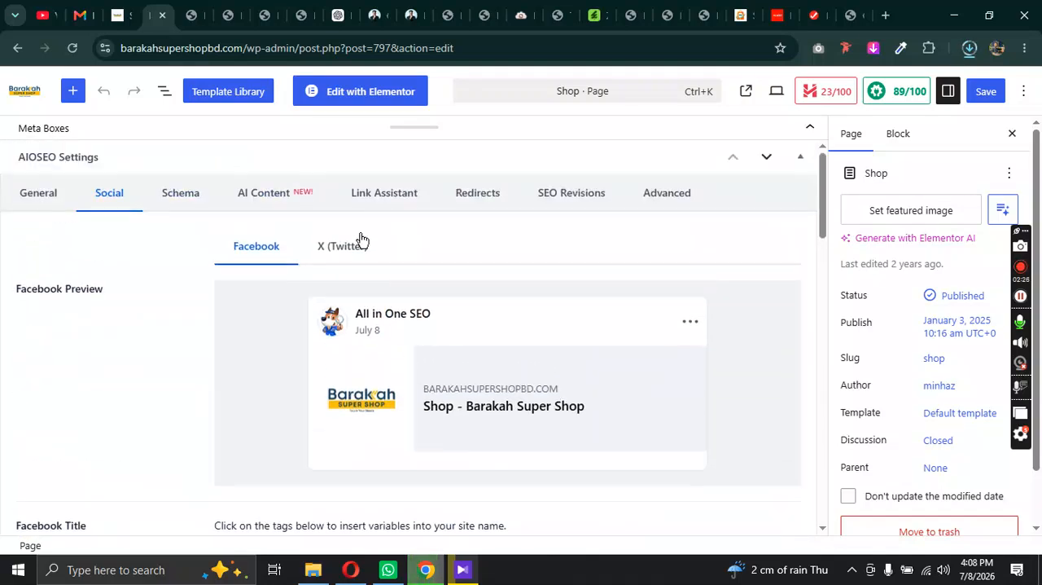
pyautogui.click(342, 247)
pyautogui.scroll(-4, 459, 330)
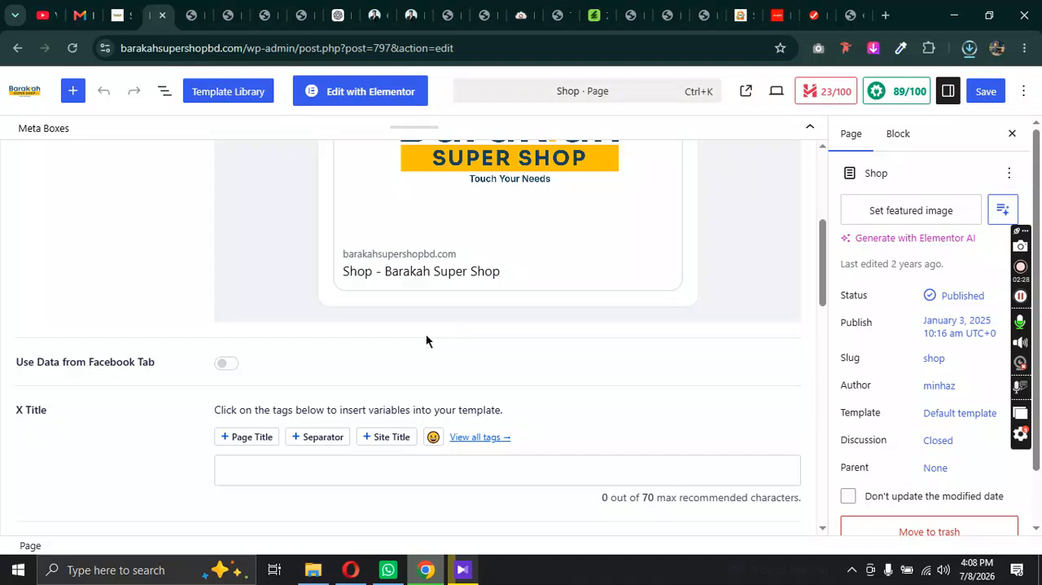
pyautogui.click(226, 364)
pyautogui.scroll(5, 533, 372)
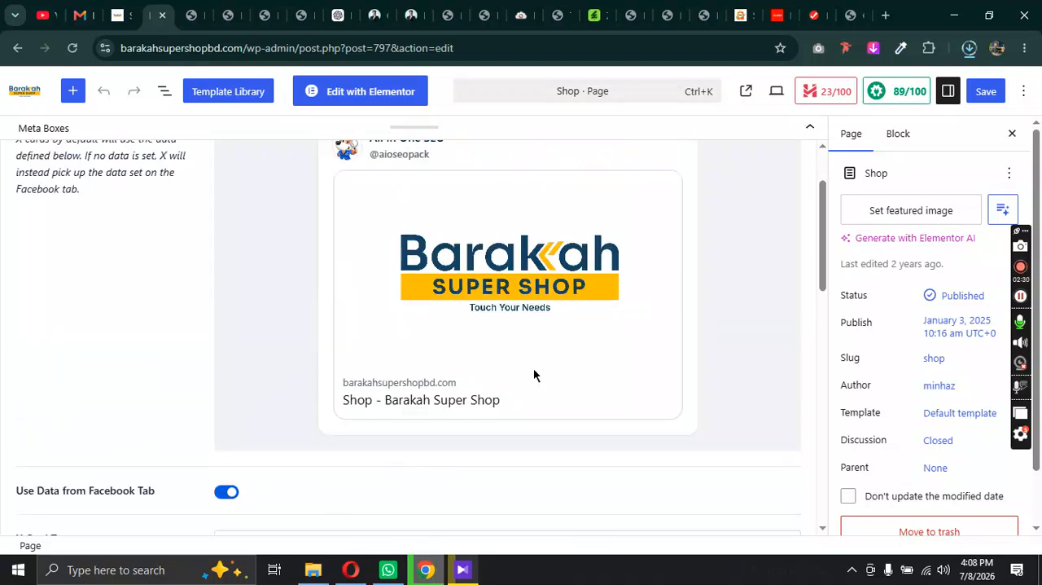
# Step: Look over the X (Twitter) sharing settings and save the updated Shop page
pyautogui.scroll(-5, 656, 340)
pyautogui.scroll(4, 657, 340)
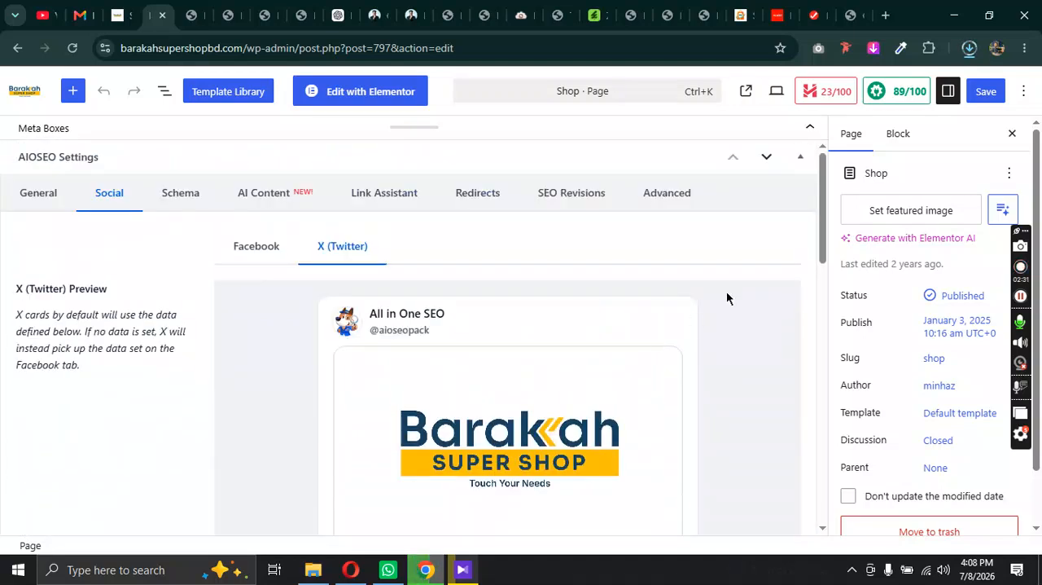
pyautogui.hotkey('ctrl', 's')
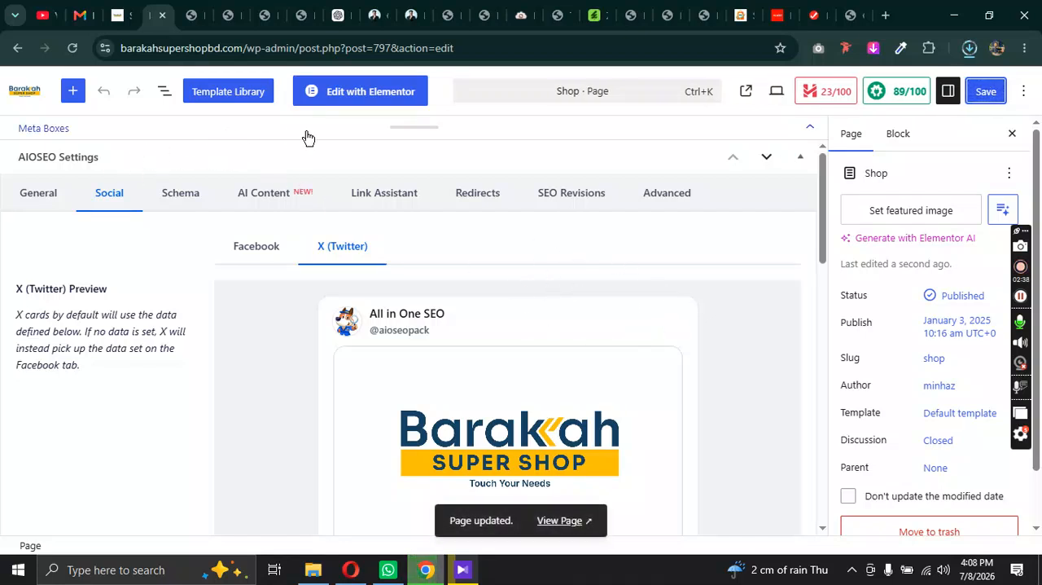
# Step: Review the live Shop page from the product grid down to the store text below the pagination
pyautogui.click(128, 10)
pyautogui.scroll(-10, 507, 412)
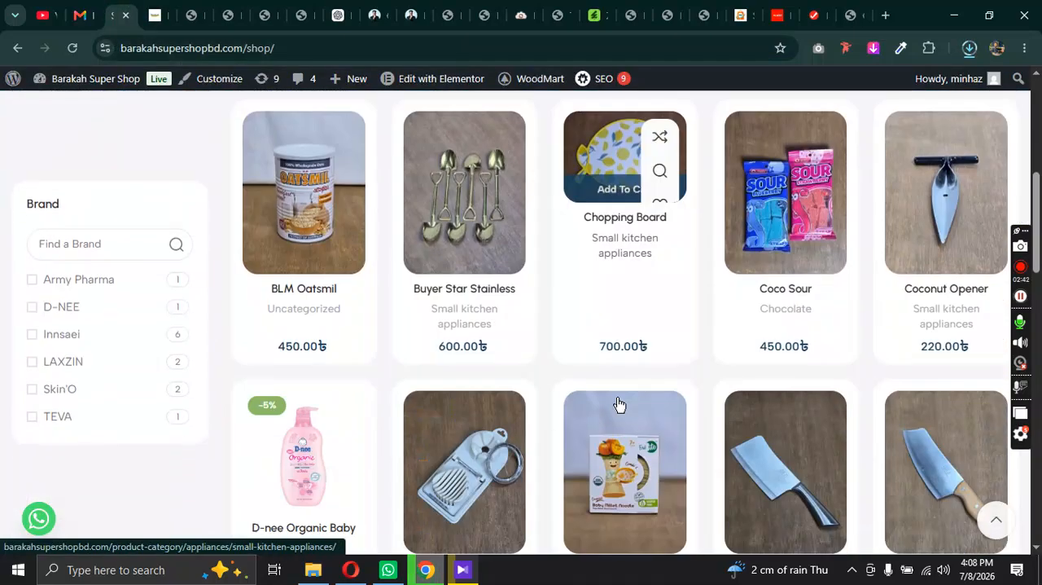
pyautogui.scroll(-4, 575, 368)
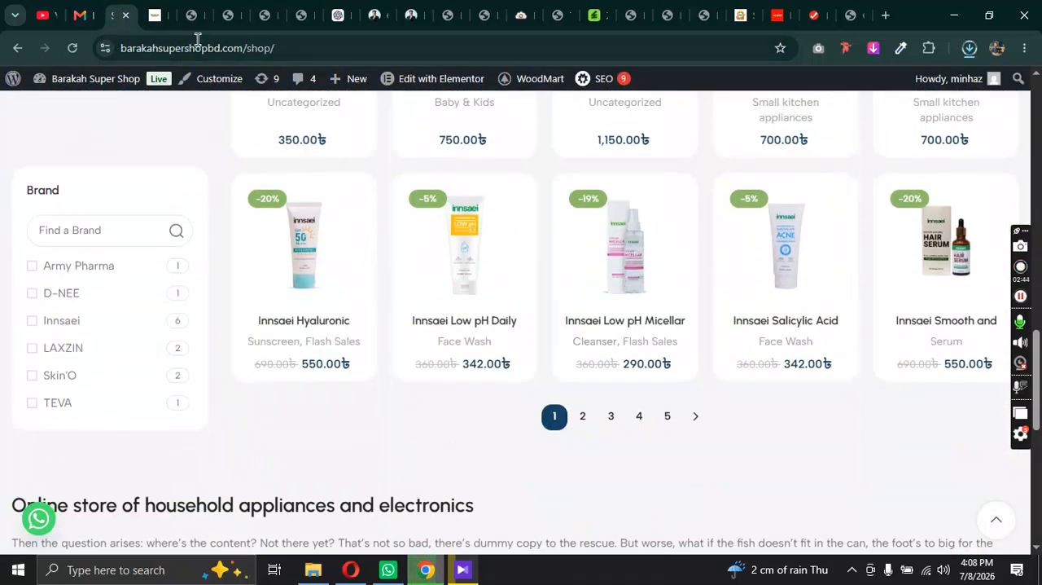
# Step: Leave the Shop page editor for the WordPress admin and open the list of all WoodMart layouts
pyautogui.click(155, 14)
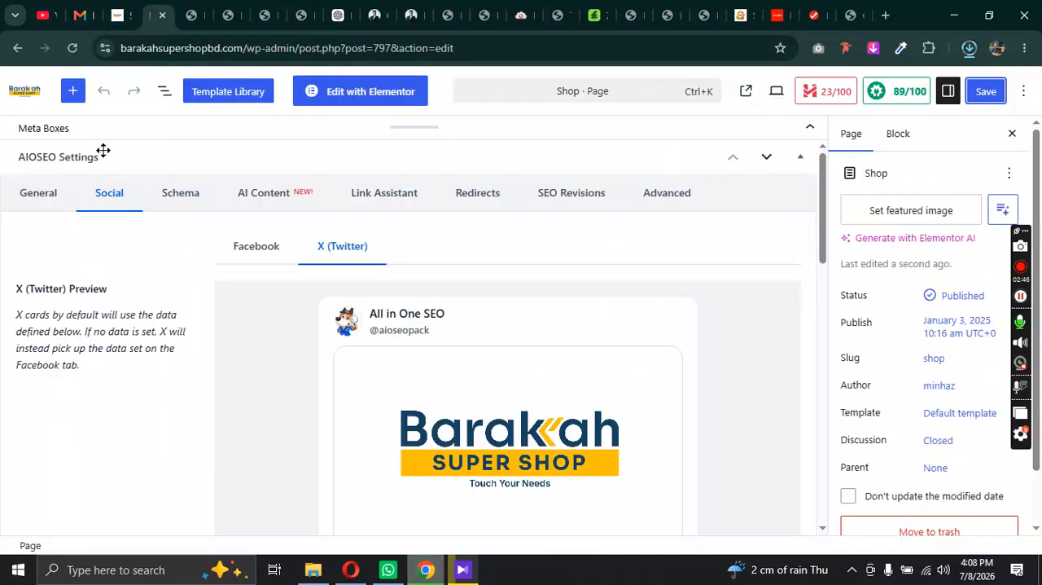
pyautogui.click(36, 98)
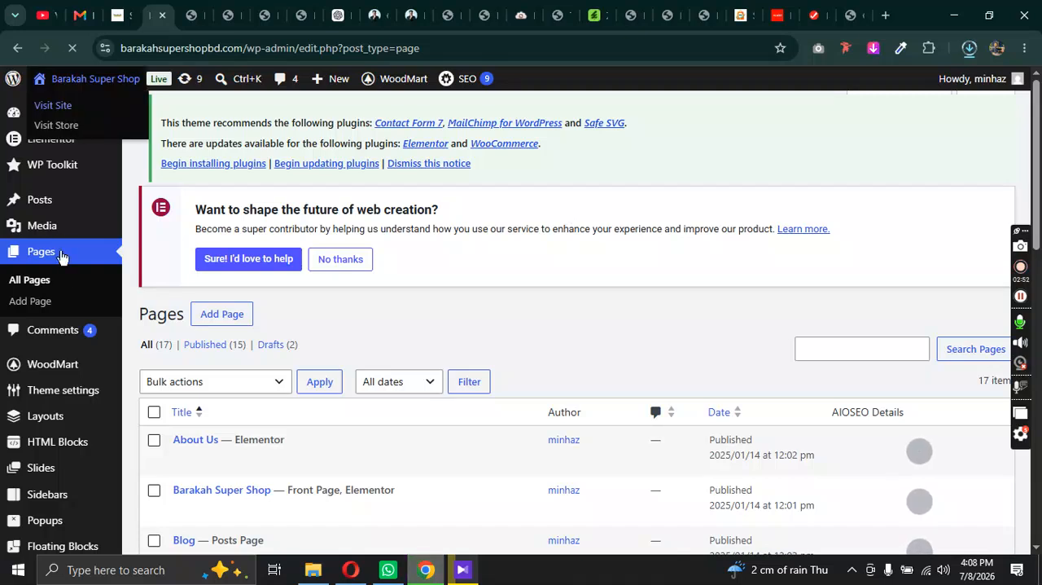
pyautogui.scroll(-2, 35, 266)
pyautogui.moveTo(33, 263)
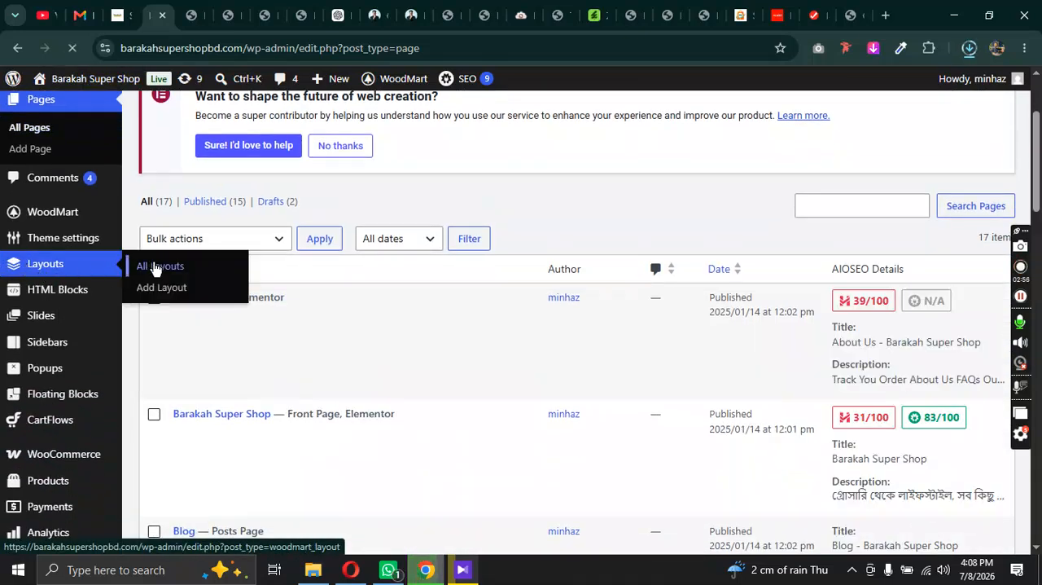
pyautogui.click(155, 265)
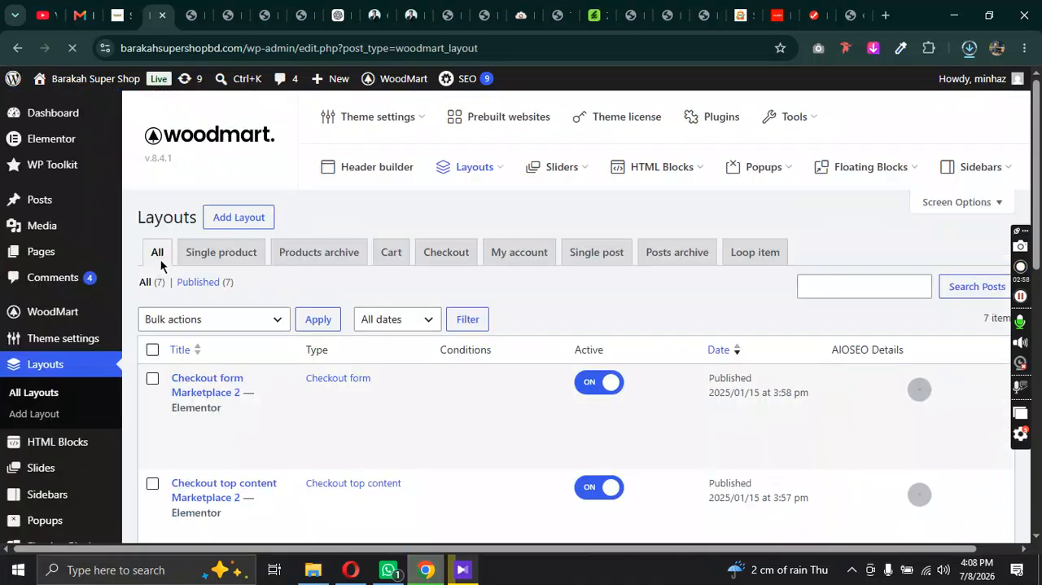
# Step: Examine the checkout, cart, single product and product archive entries in the layouts list to find the one used by the Shop page
pyautogui.scroll(-8, 419, 223)
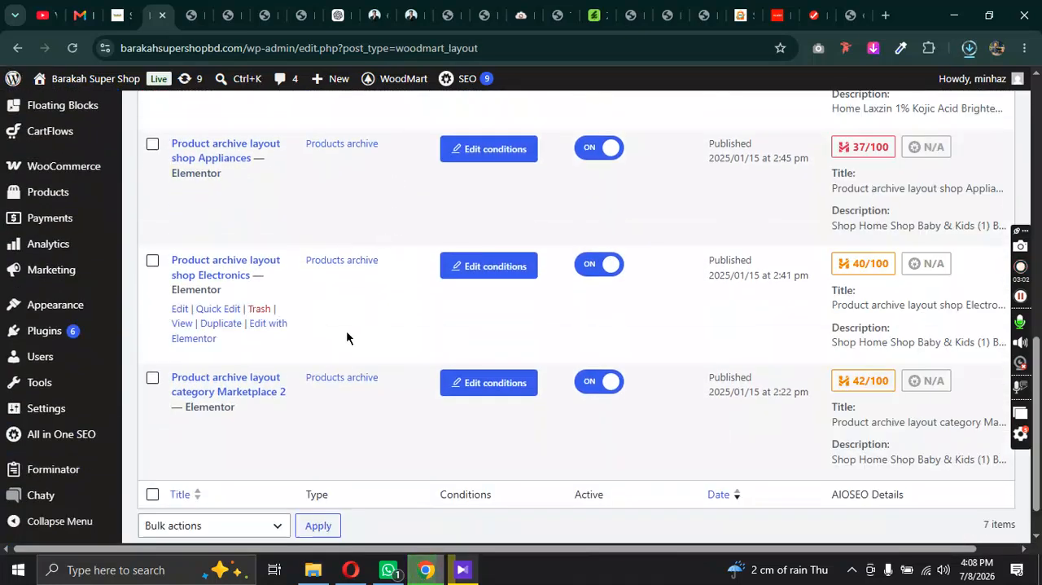
pyautogui.scroll(4, 200, 349)
pyautogui.scroll(2, 231, 287)
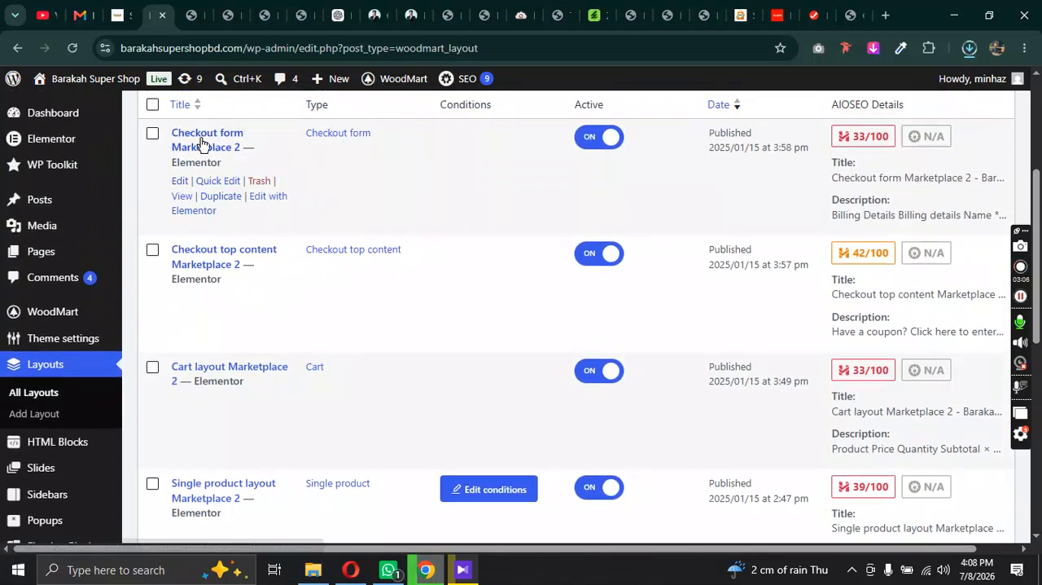
pyautogui.scroll(-1, 244, 277)
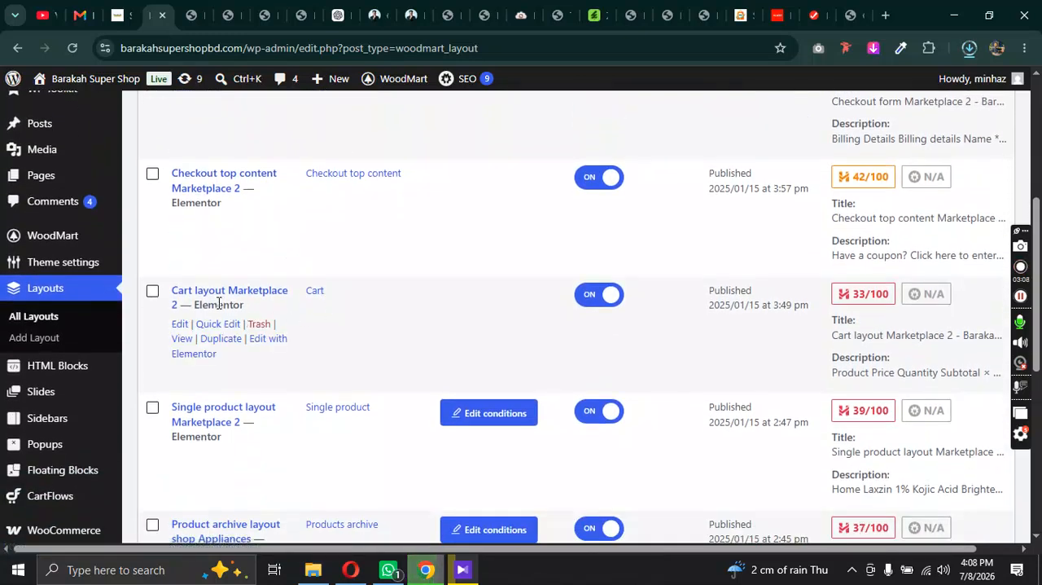
pyautogui.scroll(-1, 221, 291)
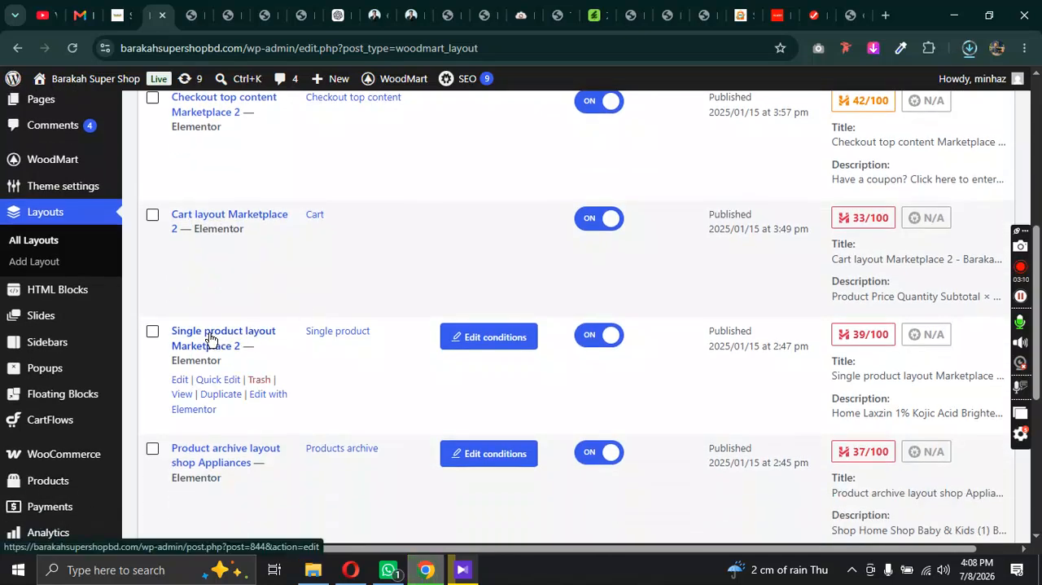
pyautogui.scroll(-2, 273, 340)
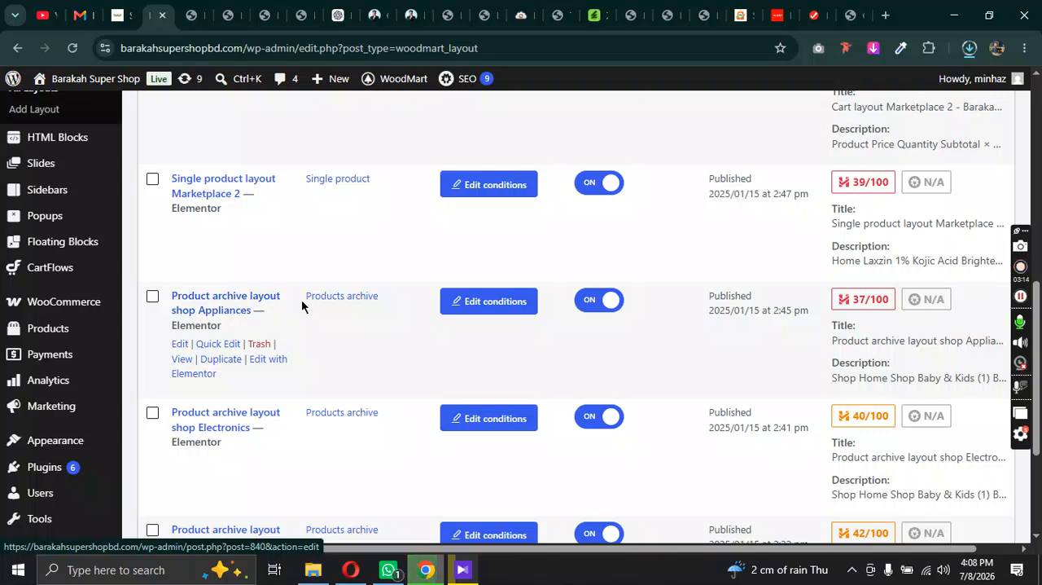
pyautogui.scroll(-2, 282, 302)
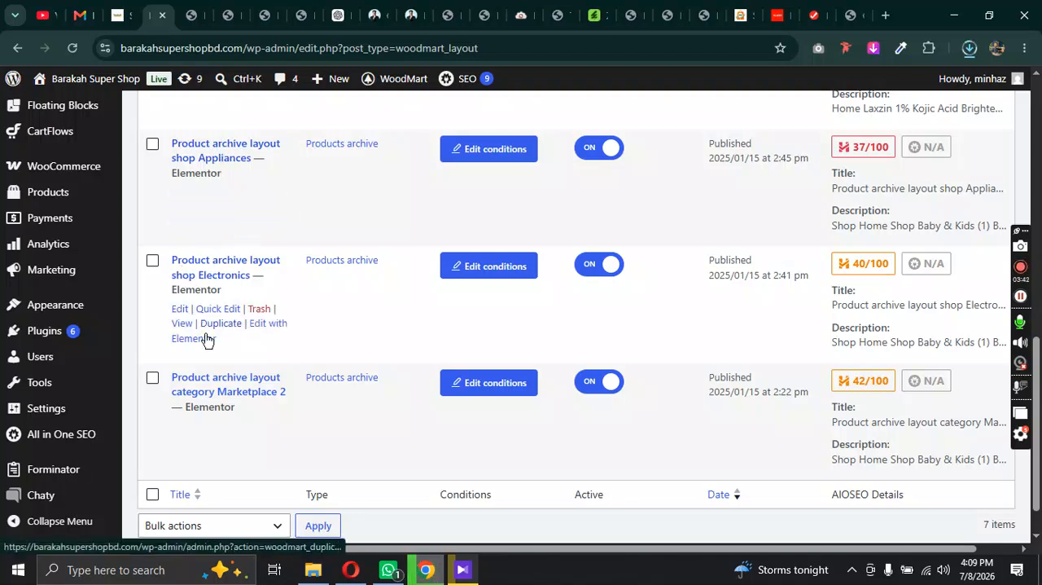
pyautogui.scroll(-1, 269, 380)
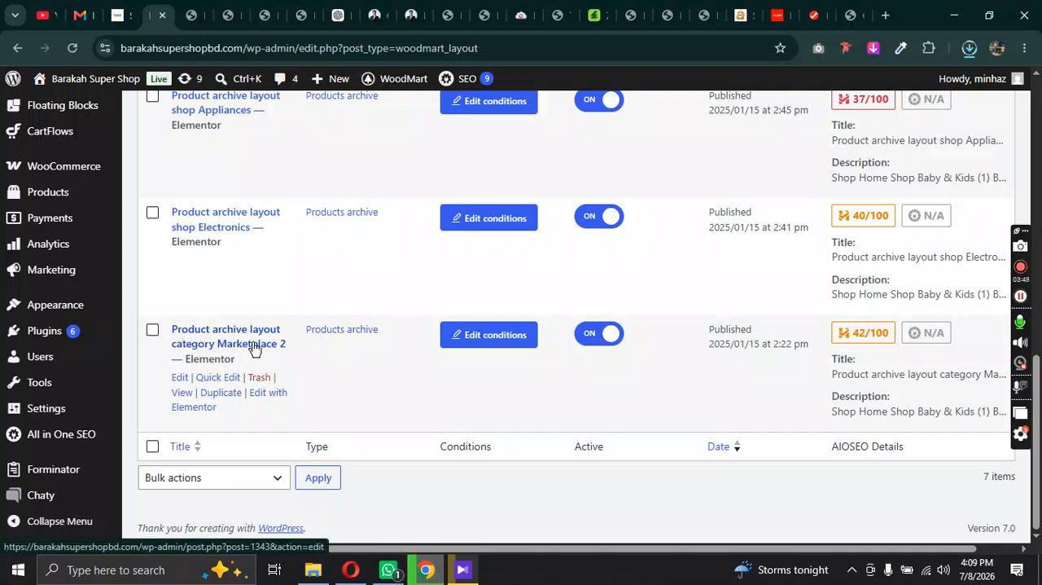
# Step: Check the product grid and lower text section on the live Shop page against the available archive layouts
pyautogui.click(130, 9)
pyautogui.scroll(3, 230, 198)
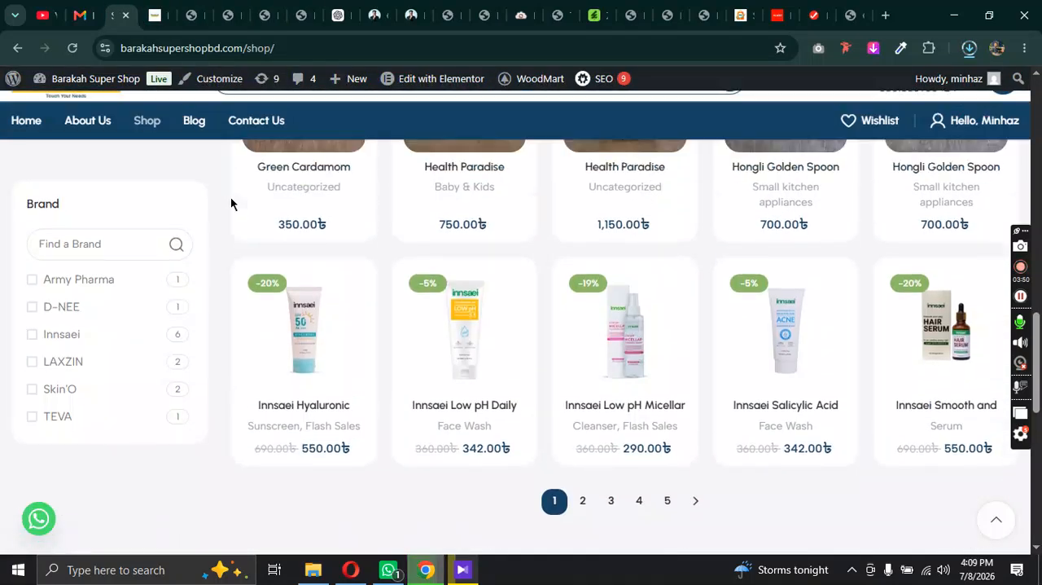
pyautogui.scroll(-8, 529, 375)
pyautogui.scroll(8, 229, 138)
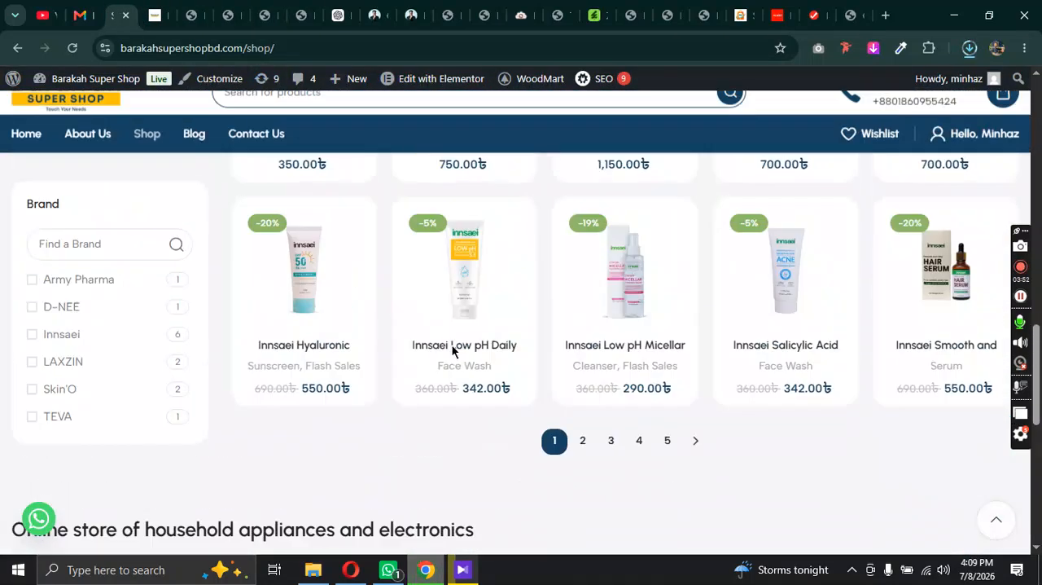
# Step: Open the "Product archive layout category Marketplace 2" layout in Elementor in a new browser tab
pyautogui.click(154, 15)
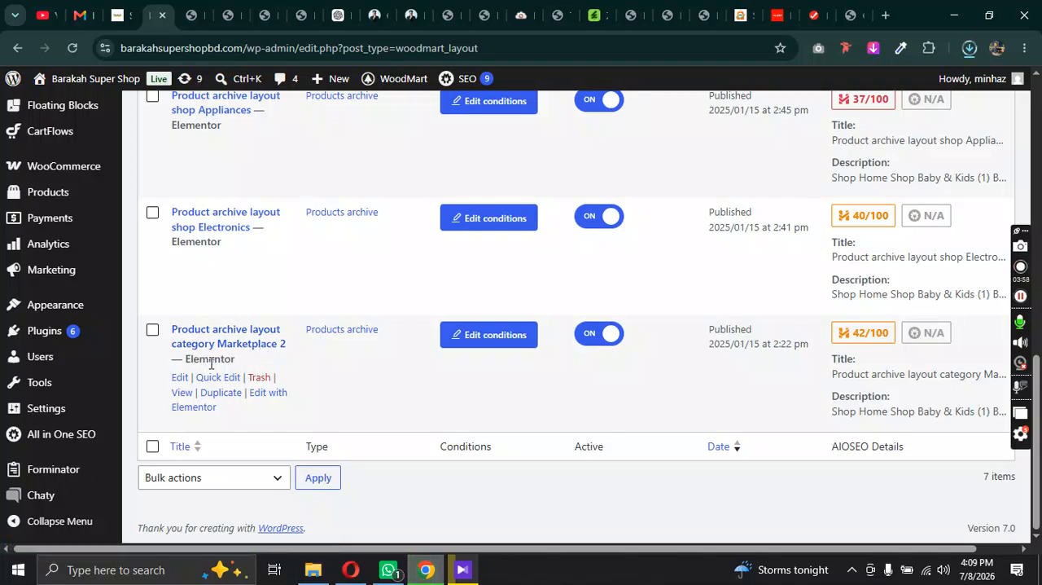
pyautogui.rightClick(262, 395)
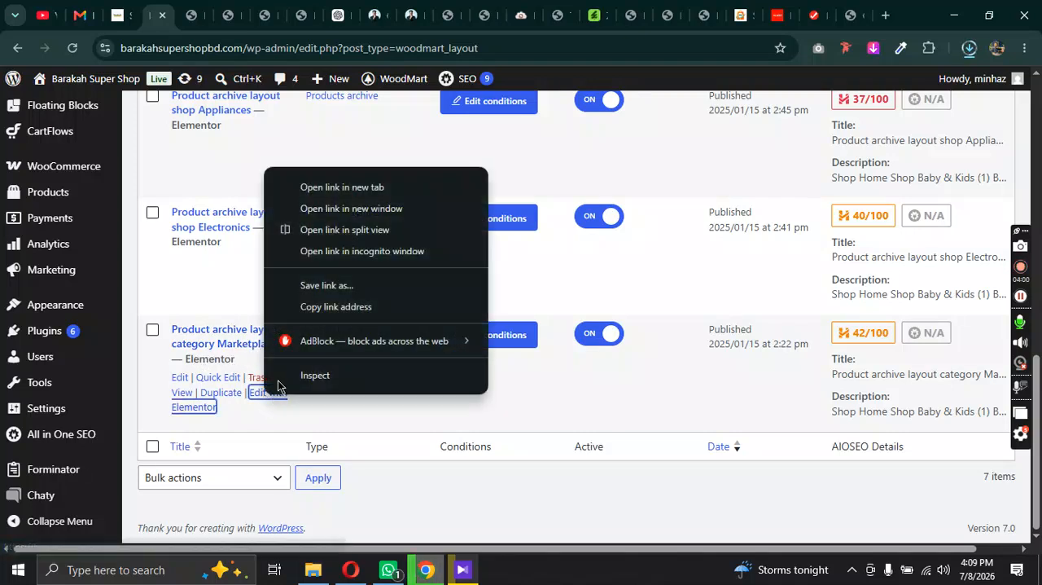
pyautogui.click(317, 186)
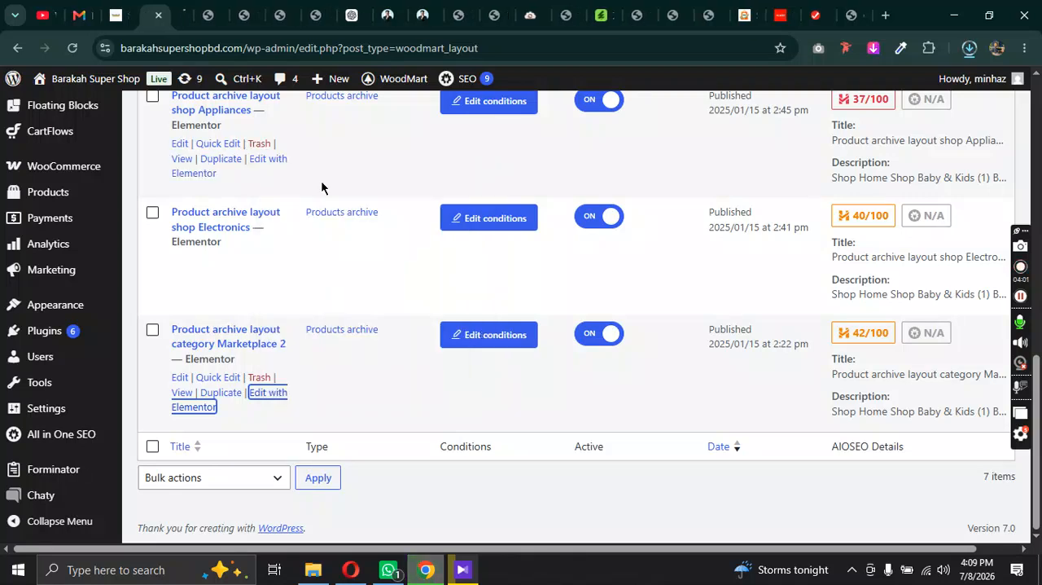
pyautogui.click(192, 12)
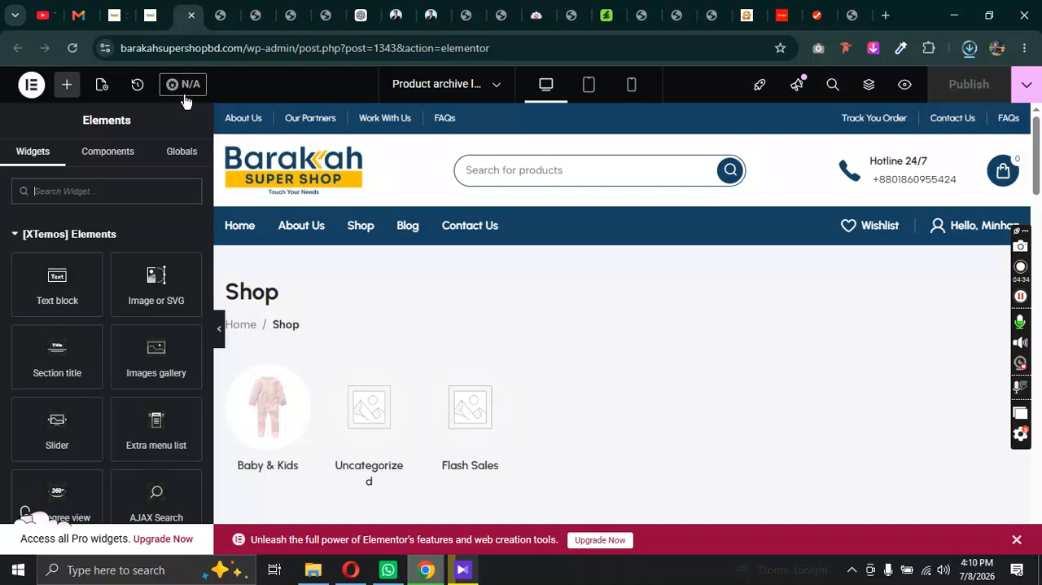
# Step: Examine the archive layout in Elementor from the category row through the product grid to the store text
pyautogui.scroll(-5, 875, 377)
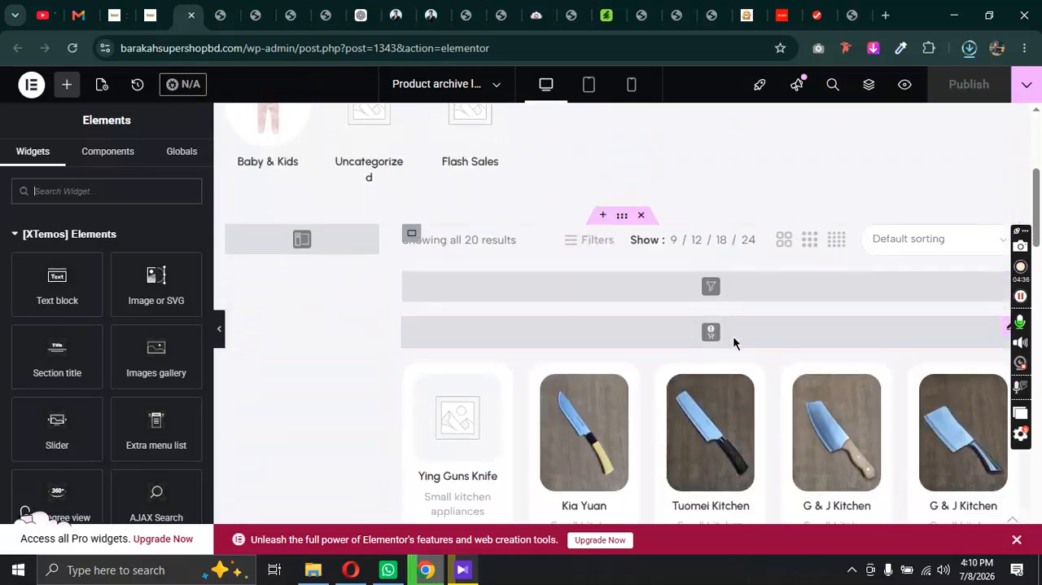
pyautogui.scroll(5, 688, 322)
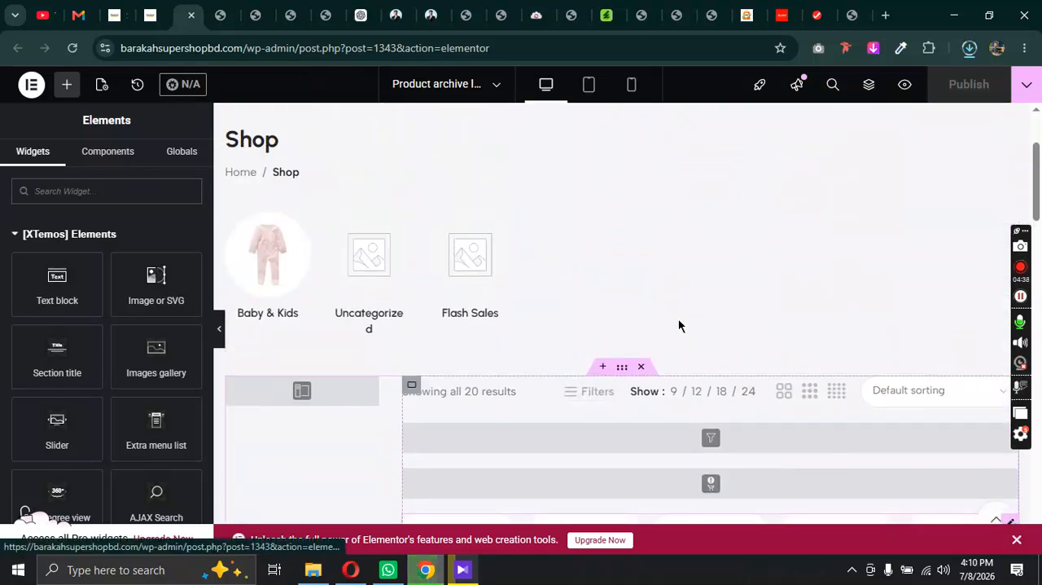
pyautogui.scroll(-5, 488, 285)
pyautogui.scroll(-6, 480, 287)
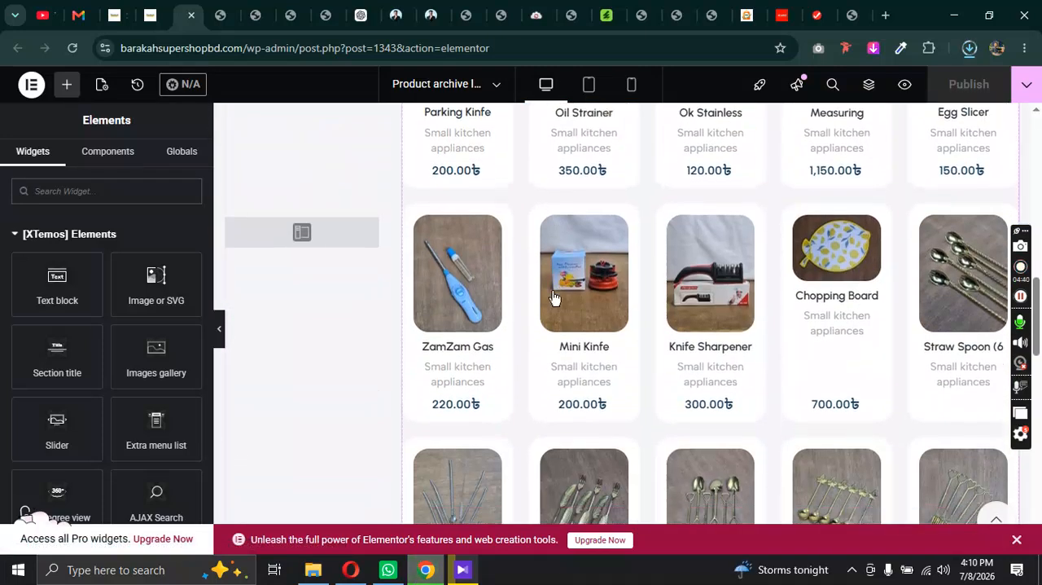
pyautogui.scroll(-10, 552, 299)
pyautogui.scroll(8, 561, 309)
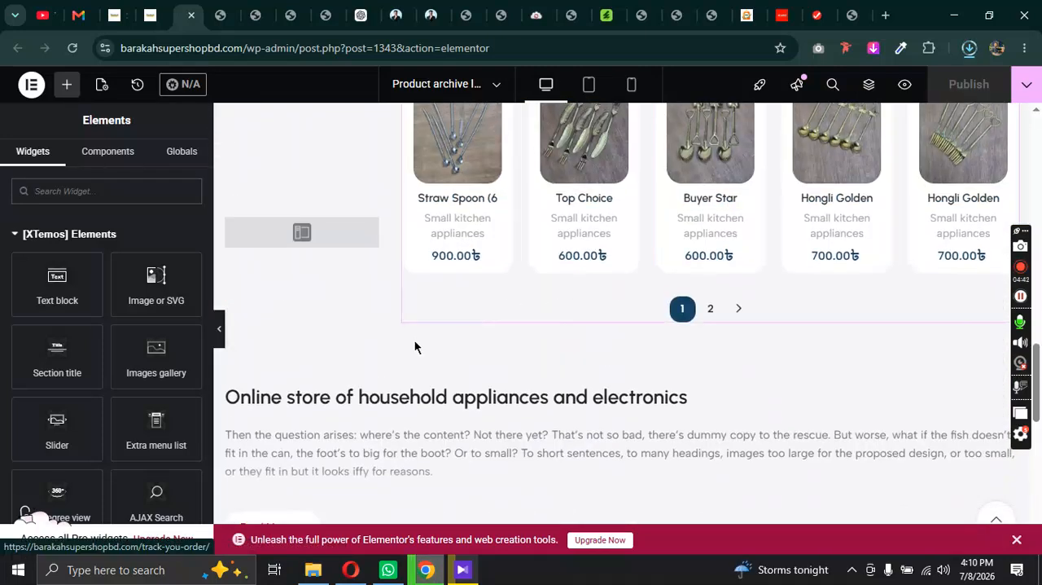
pyautogui.scroll(3, 570, 397)
# Step: Compare the lower text and footer of the live Shop page with the end of the Elementor layout
pyautogui.click(117, 9)
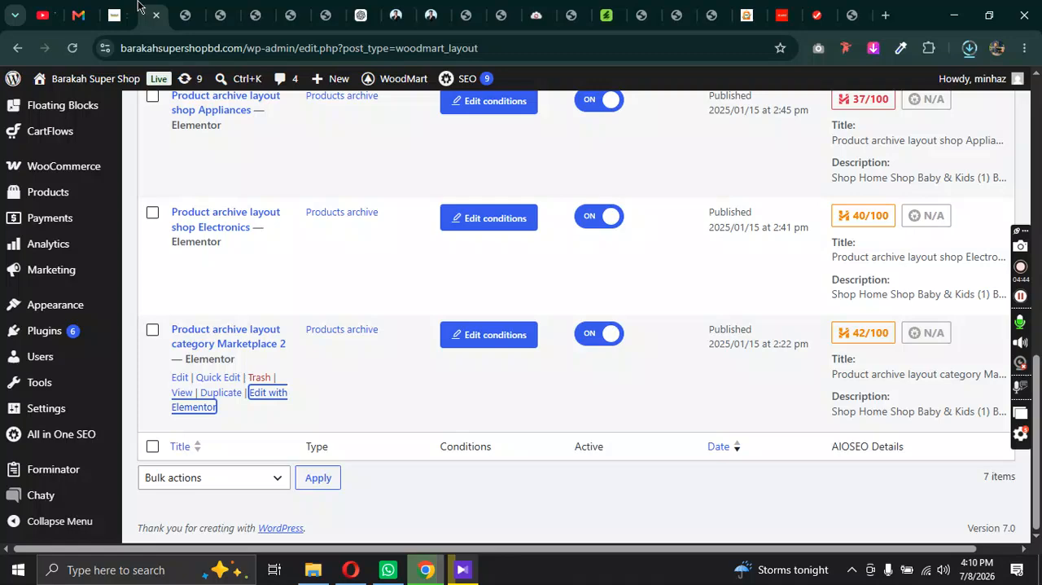
pyautogui.click(116, 10)
pyautogui.scroll(-10, 440, 300)
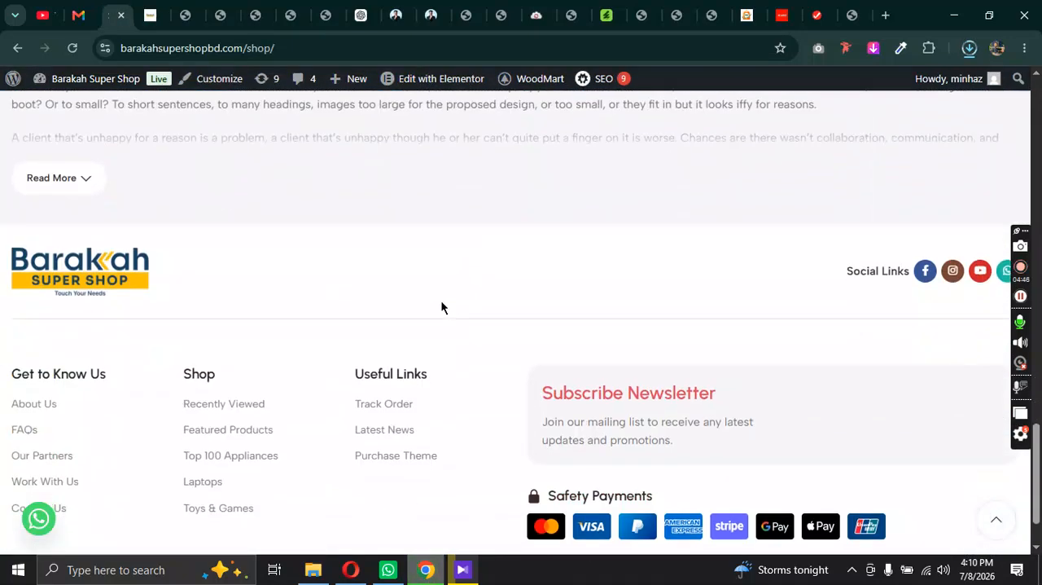
pyautogui.click(181, 12)
pyautogui.scroll(-2, 562, 403)
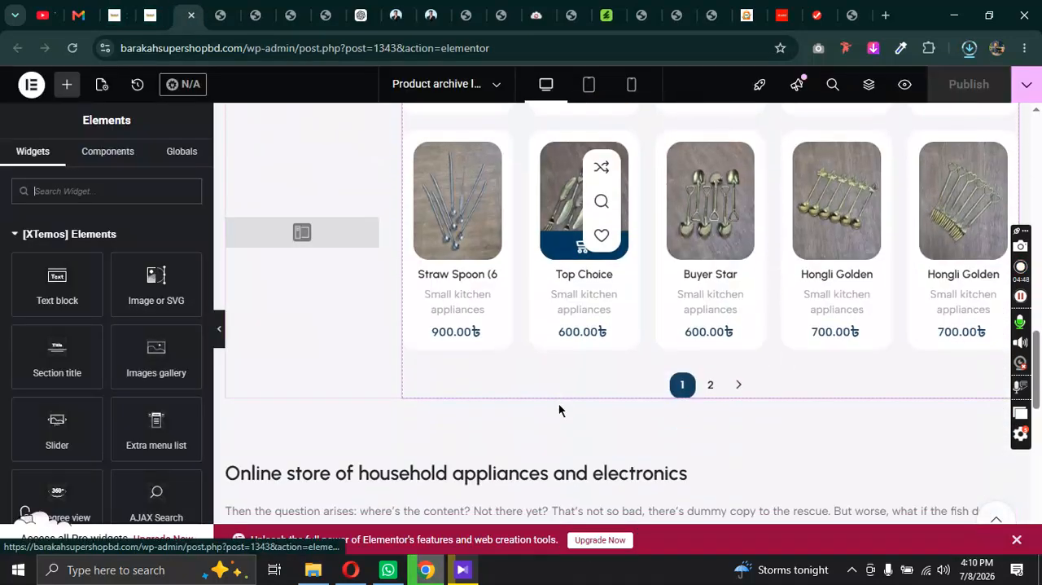
# Step: Examine the Product categories element above the product grid and its general content settings
pyautogui.scroll(4, 559, 403)
pyautogui.scroll(8, 559, 403)
pyautogui.scroll(-4, 693, 408)
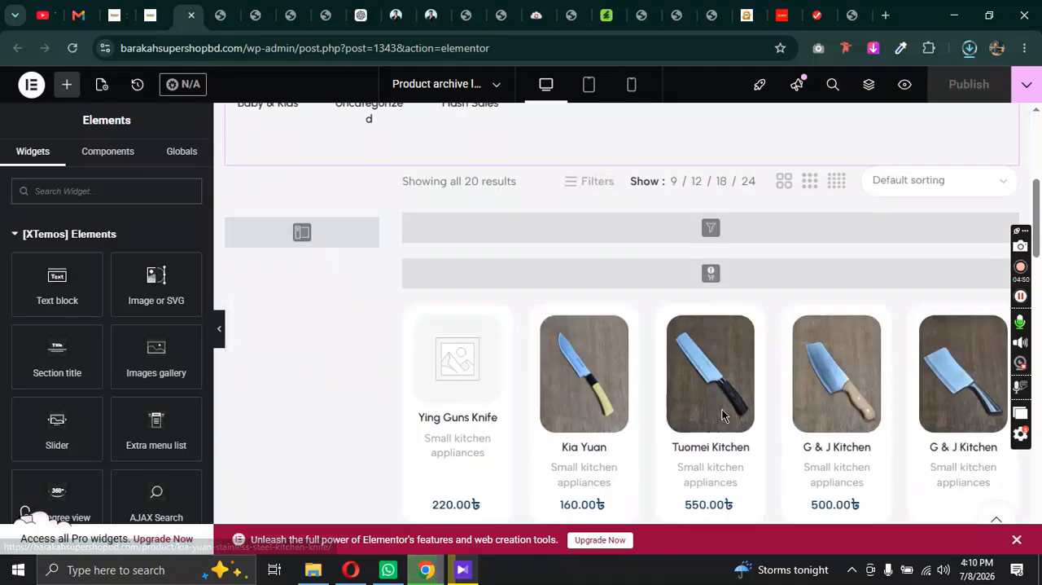
pyautogui.scroll(4, 682, 399)
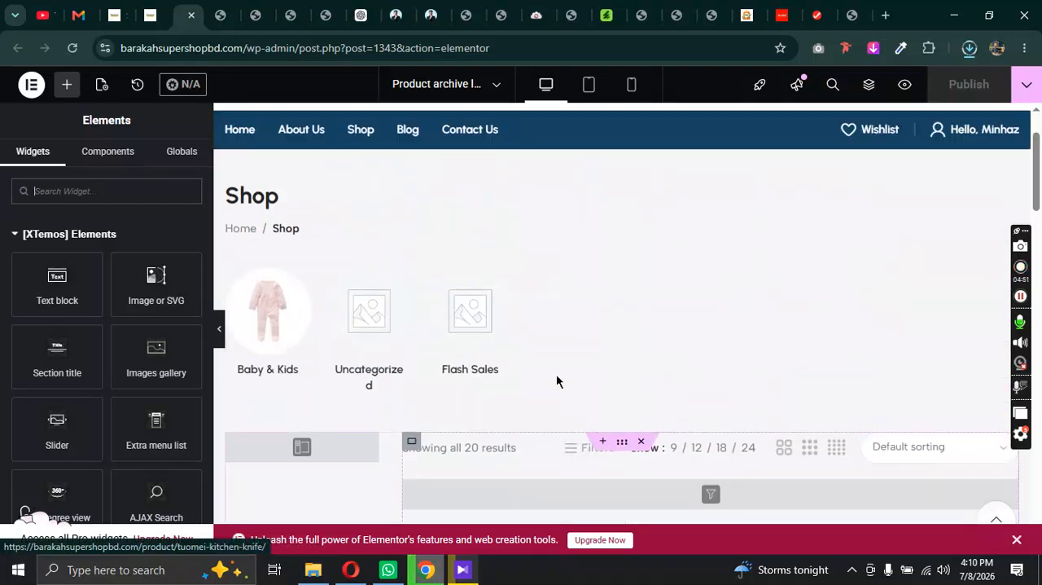
pyautogui.click(607, 298)
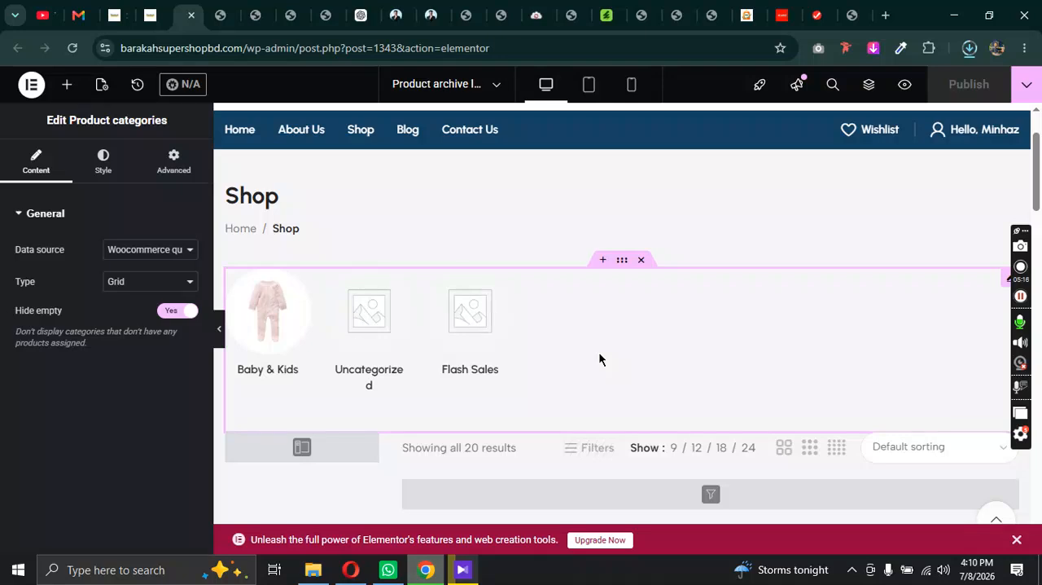
pyautogui.scroll(-4, 600, 358)
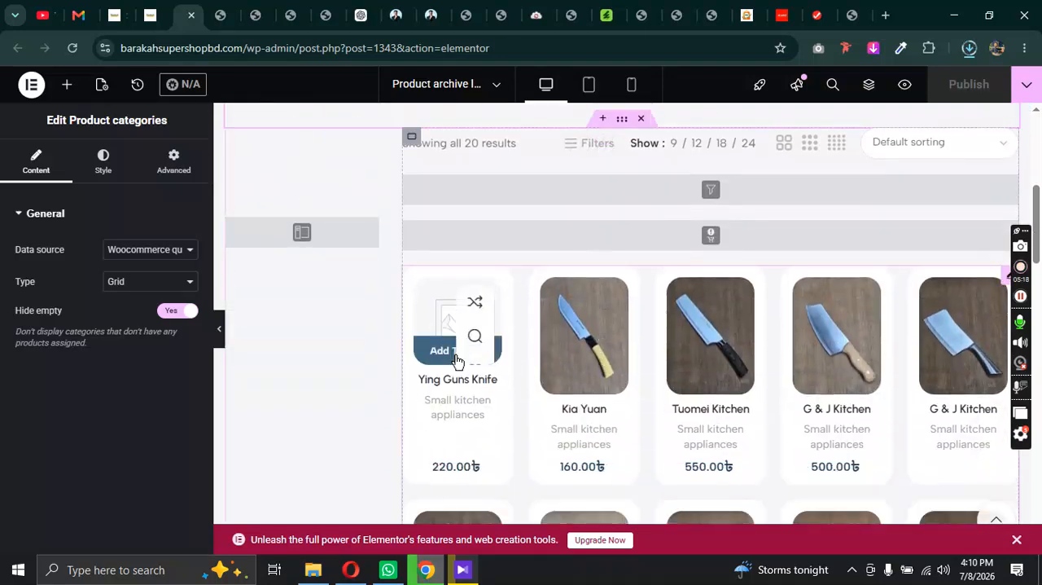
pyautogui.scroll(2, 766, 346)
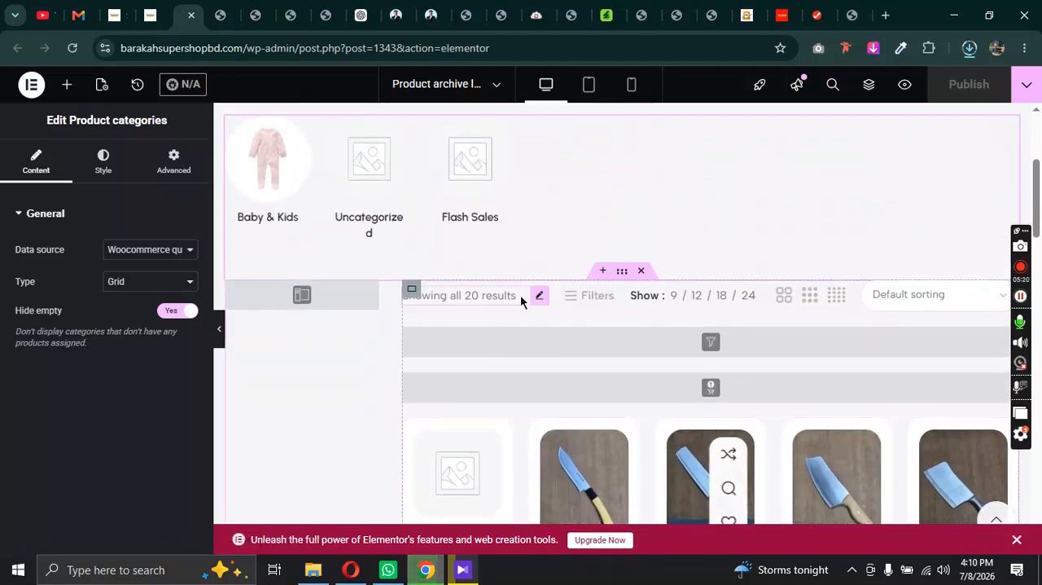
# Step: Review the settings of the result count, Filters button, products per page, products view and sorting elements above the grid
pyautogui.click(461, 298)
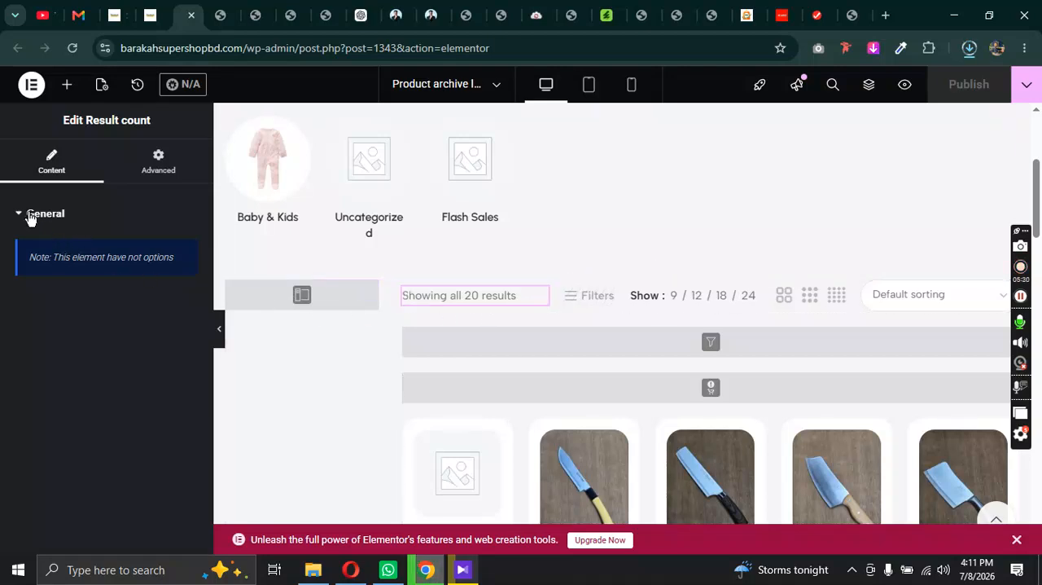
pyautogui.click(603, 297)
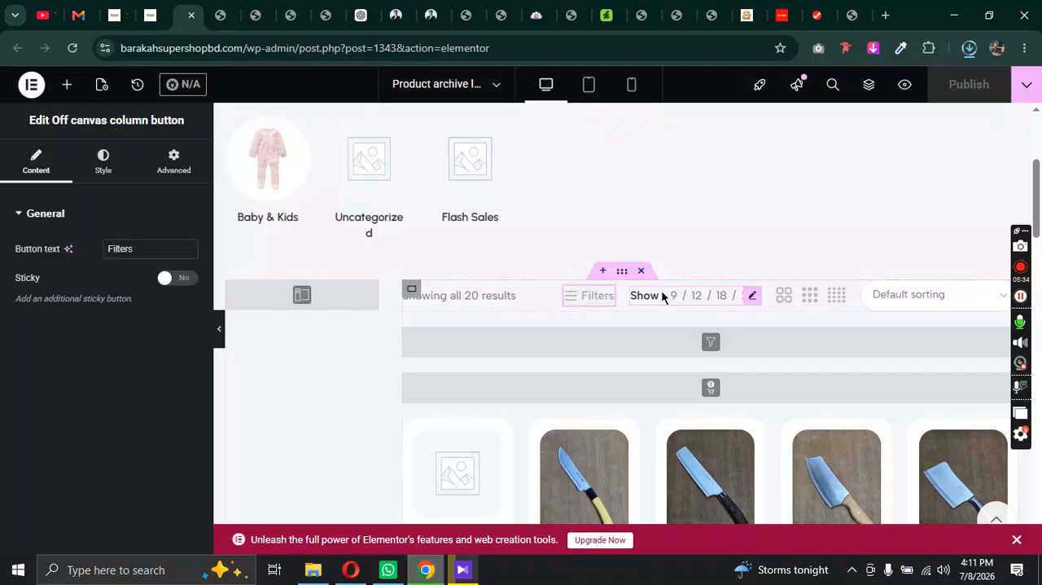
pyautogui.click(752, 297)
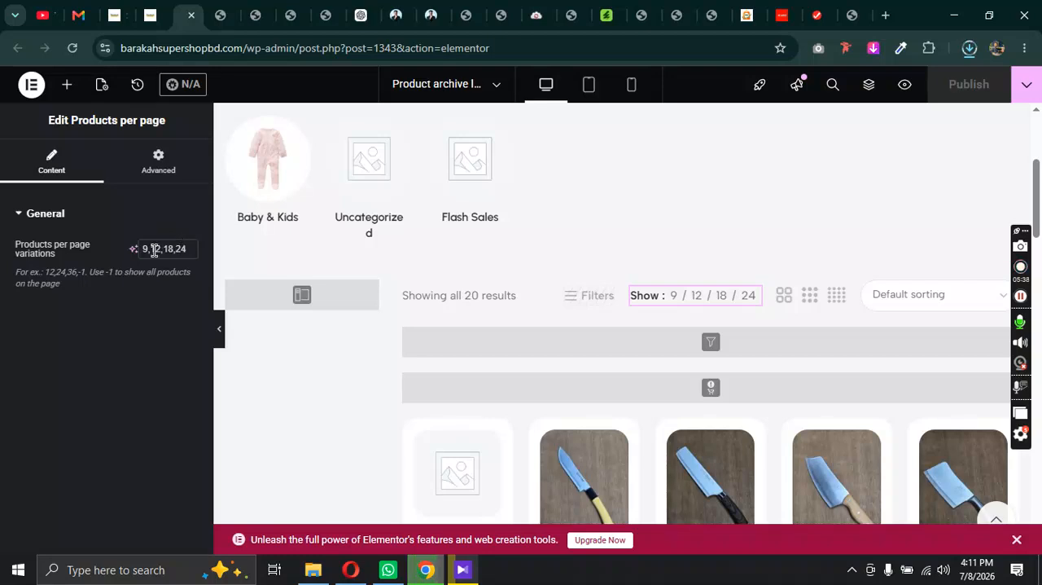
pyautogui.click(839, 296)
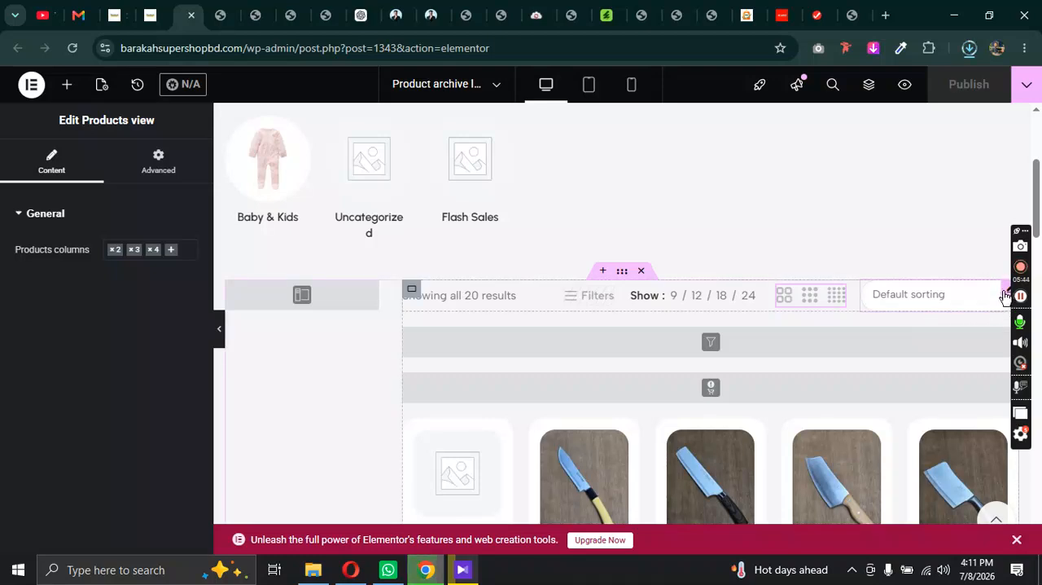
pyautogui.click(1006, 296)
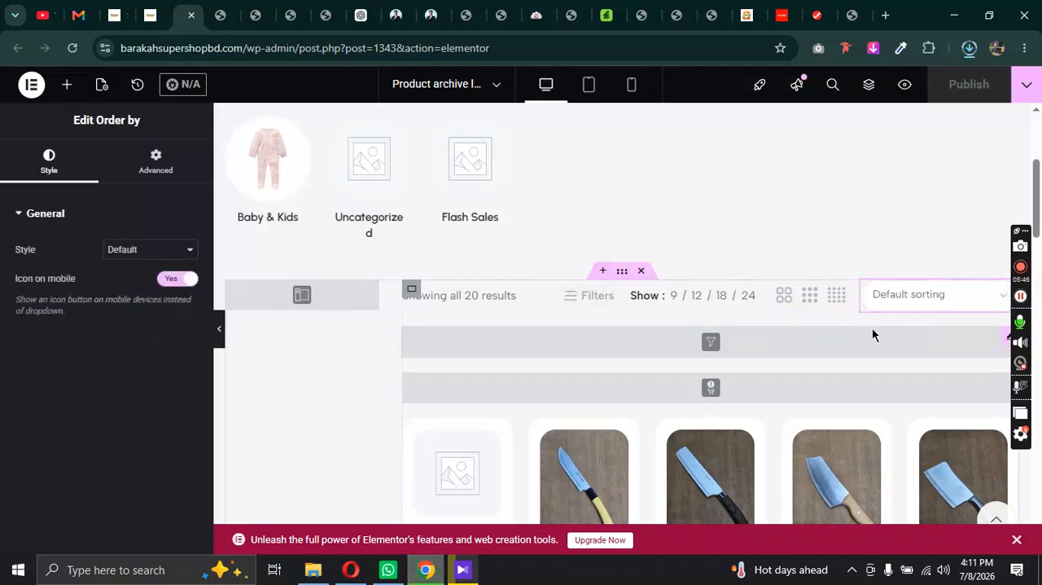
# Step: Inspect the Sidebar element beside the product grid and the widget areas available for it
pyautogui.scroll(-1, 580, 355)
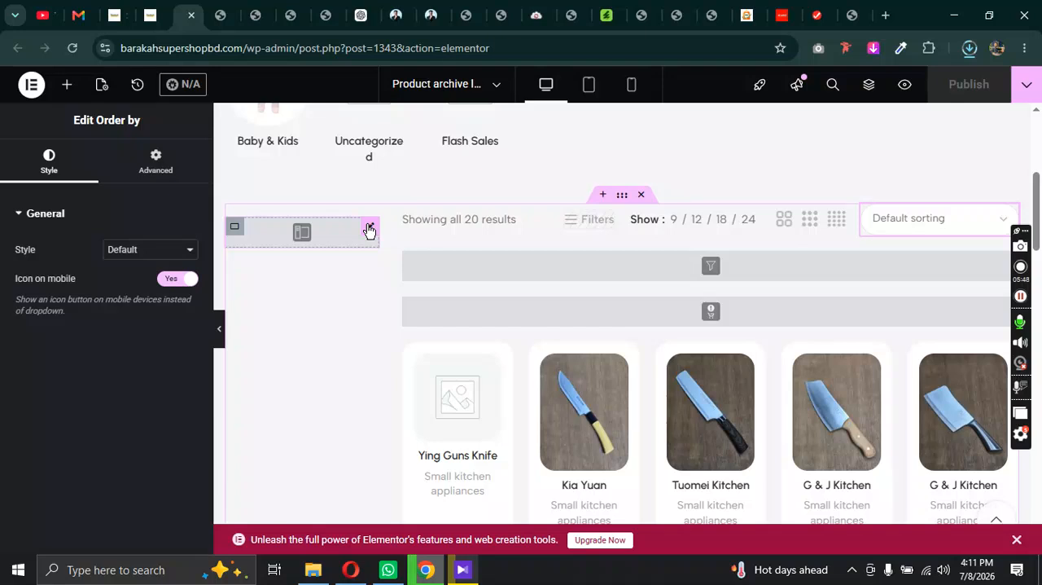
pyautogui.click(370, 230)
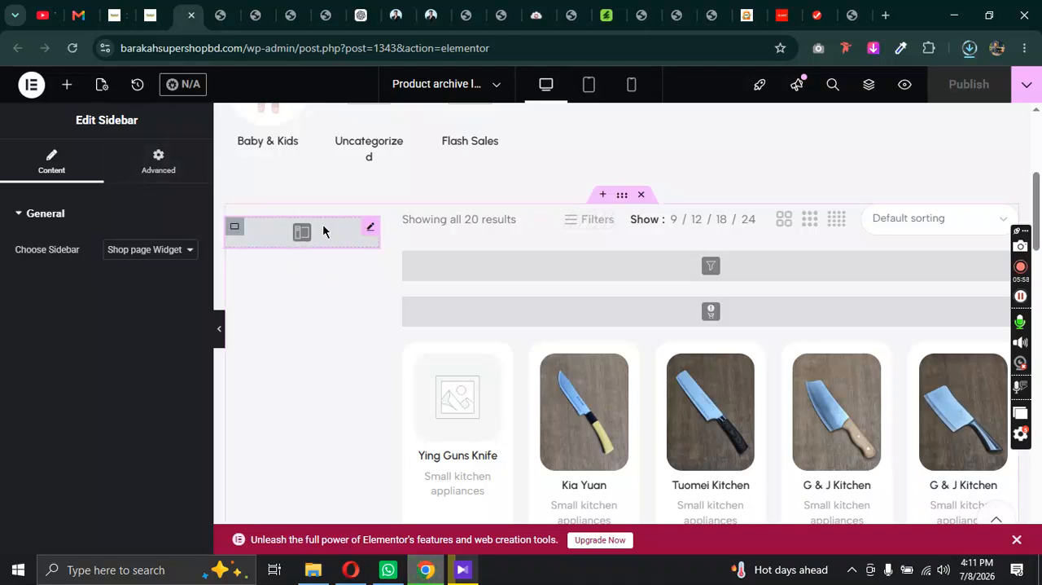
pyautogui.click(138, 254)
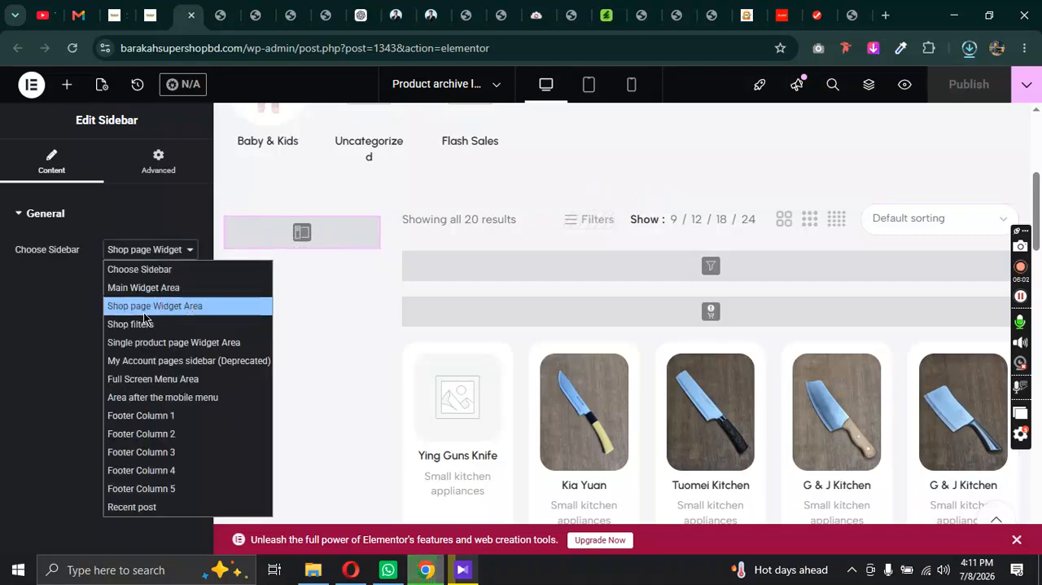
pyautogui.click(163, 250)
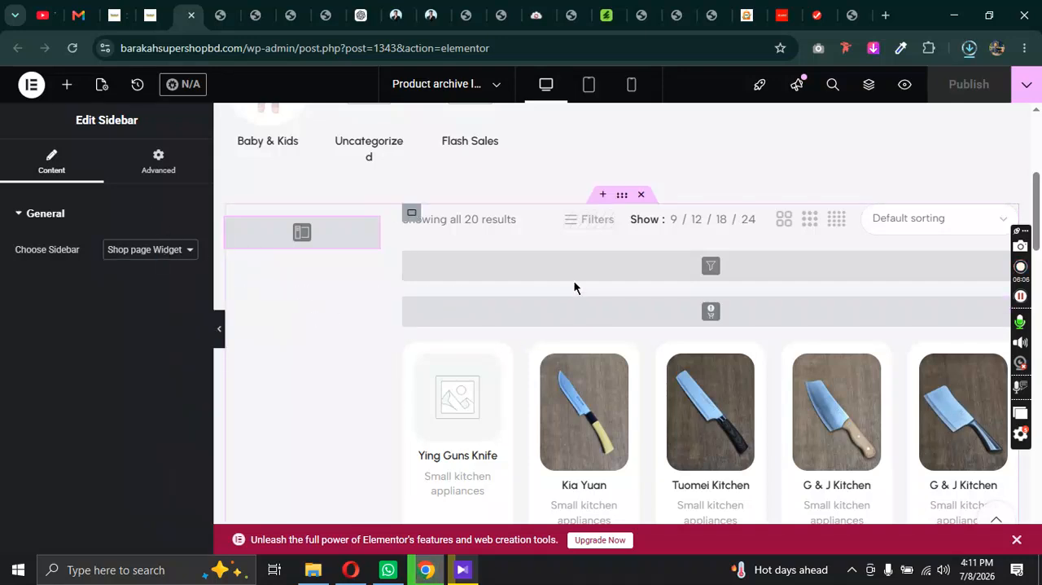
# Step: Check the settings of the Active filters and WooCommerce notices elements above the products
pyautogui.click(780, 263)
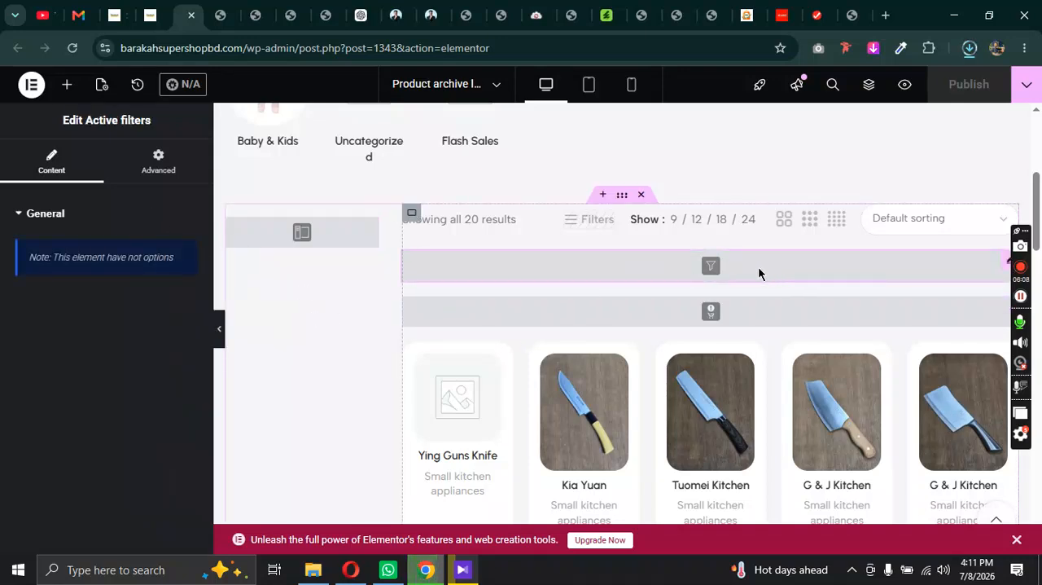
pyautogui.click(806, 322)
pyautogui.scroll(-1, 728, 311)
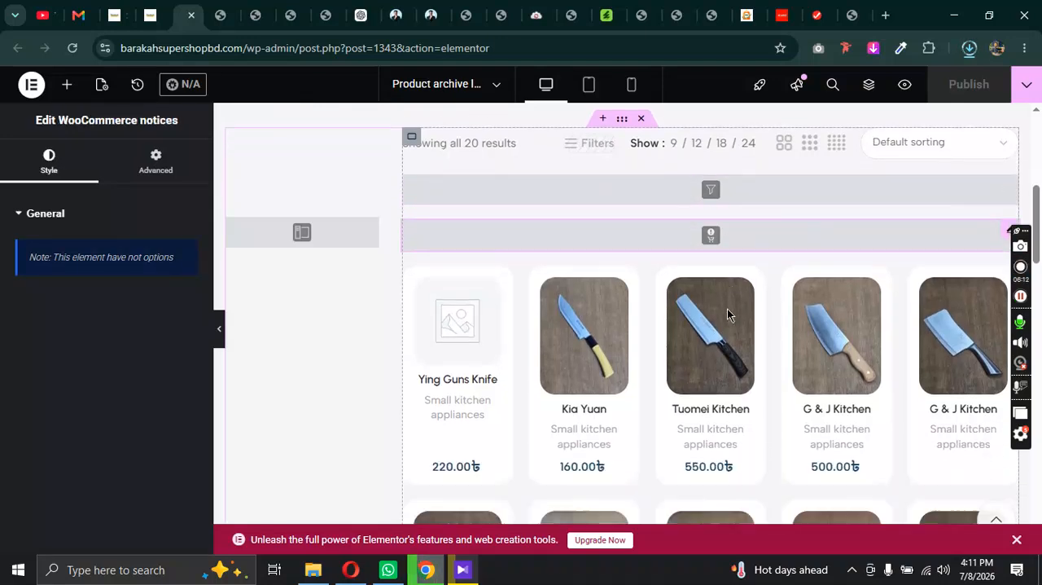
# Step: Compare the category row and product grid on the live Shop page with the Elementor archive layout
pyautogui.click(120, 8)
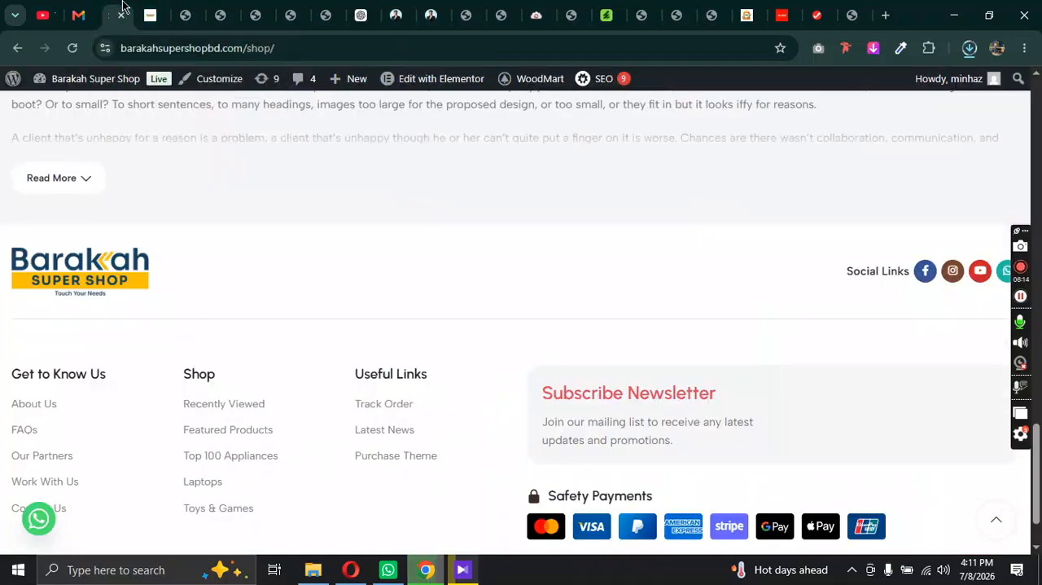
pyautogui.scroll(19, 638, 265)
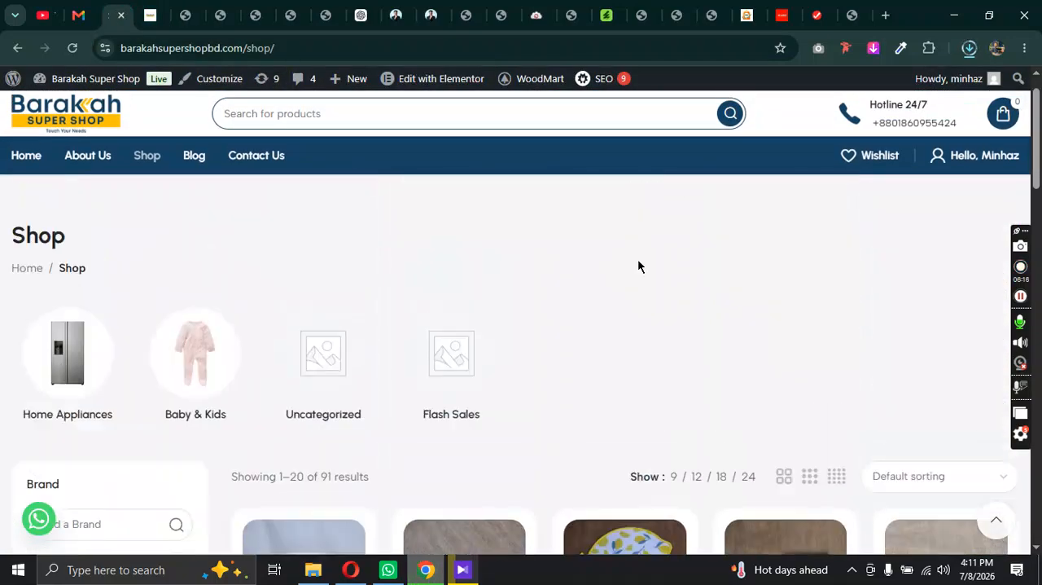
pyautogui.scroll(-3, 623, 395)
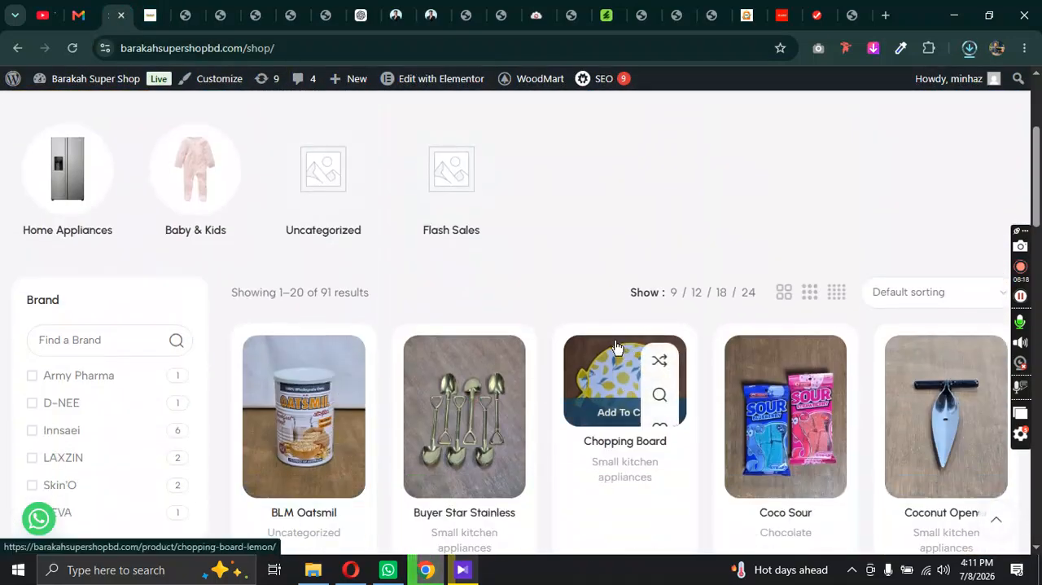
pyautogui.click(151, 14)
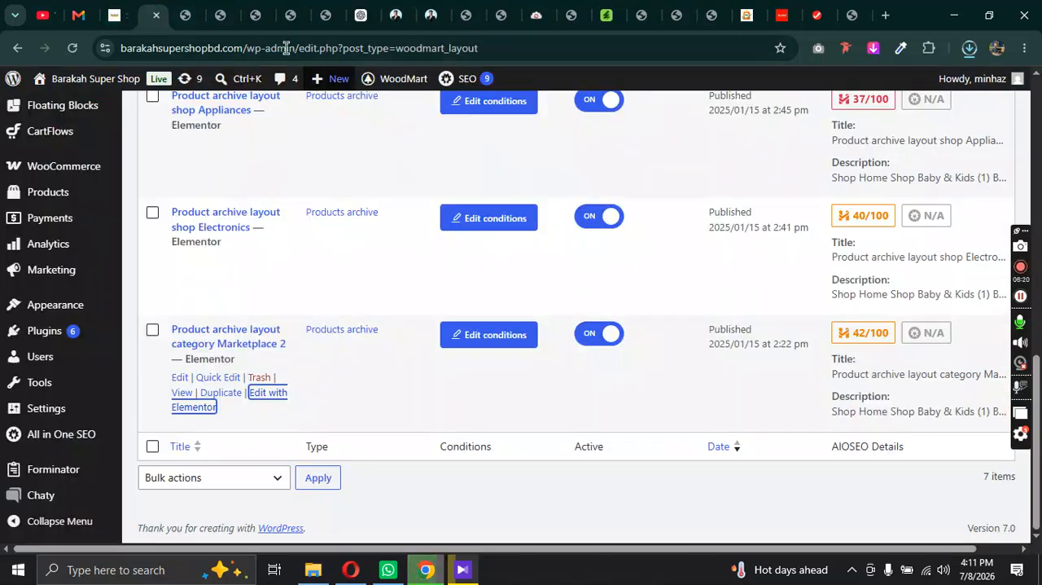
pyautogui.click(183, 15)
# Step: Open the settings of the Archive products element and set its products view to Grid
pyautogui.scroll(-2, 814, 285)
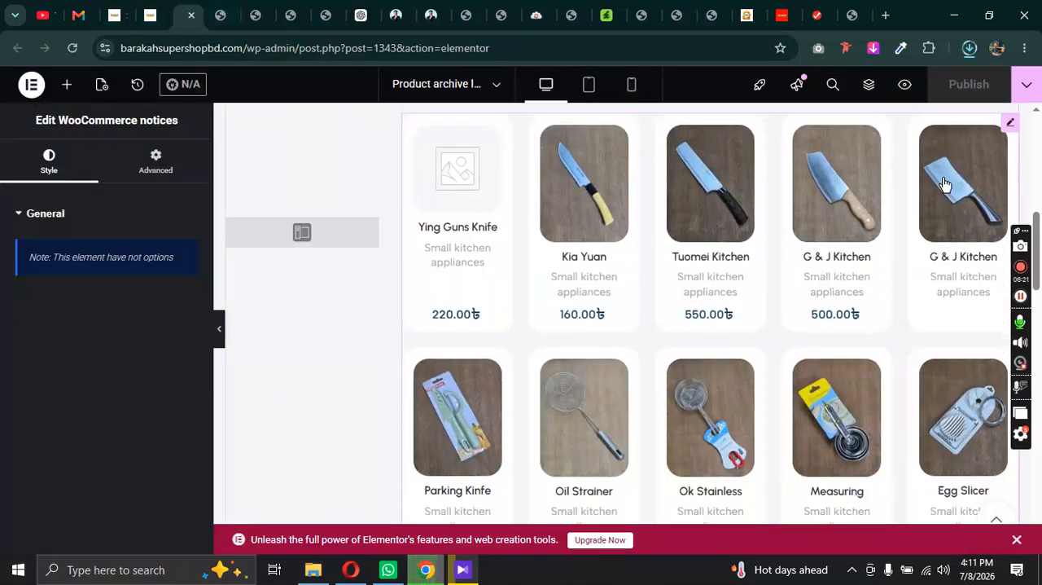
pyautogui.click(1010, 124)
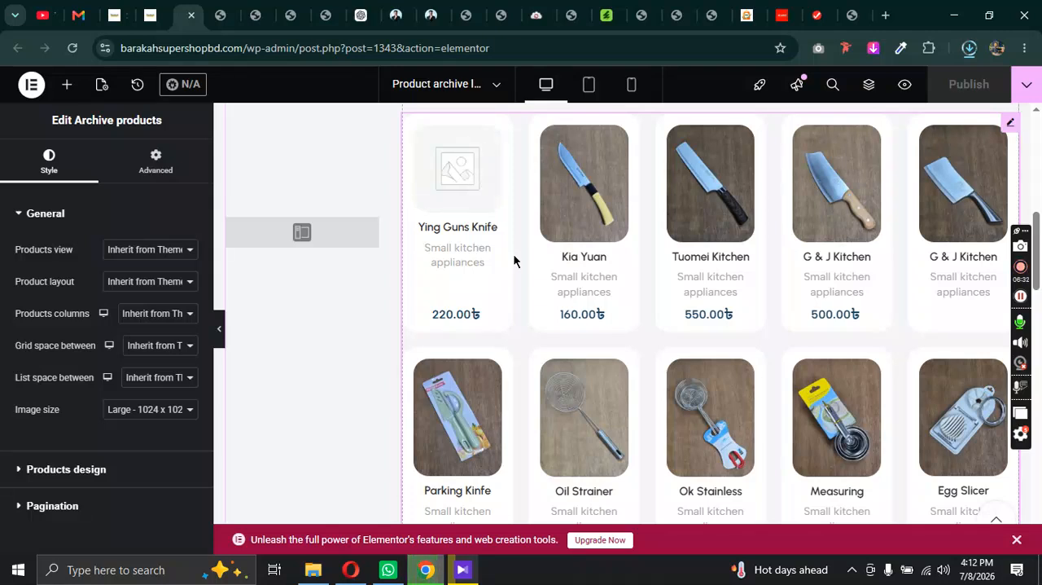
pyautogui.click(180, 253)
pyautogui.click(116, 288)
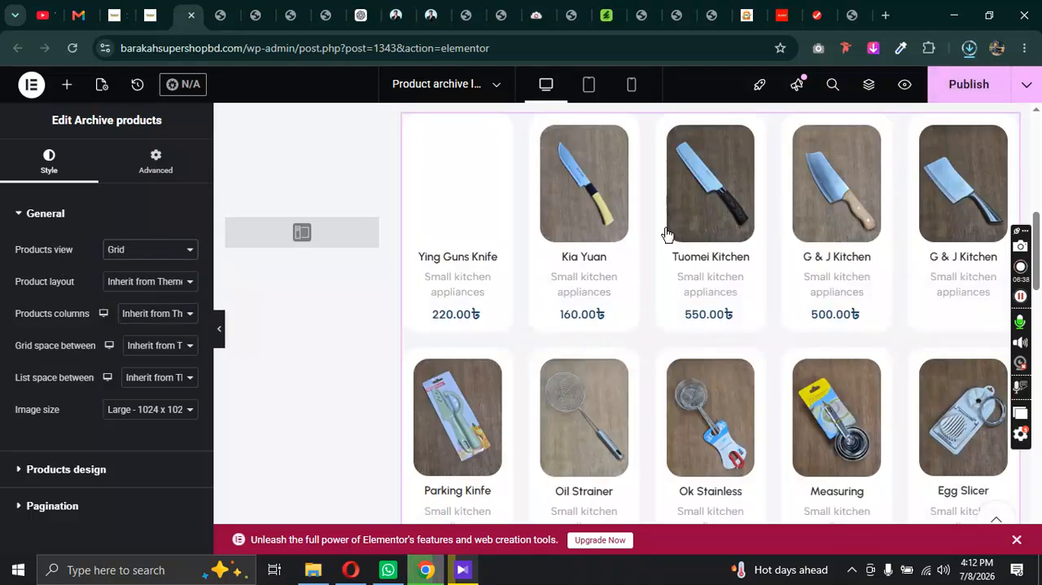
# Step: Try the List products view for the archive products and look through the resulting layout
pyautogui.click(152, 250)
pyautogui.click(154, 305)
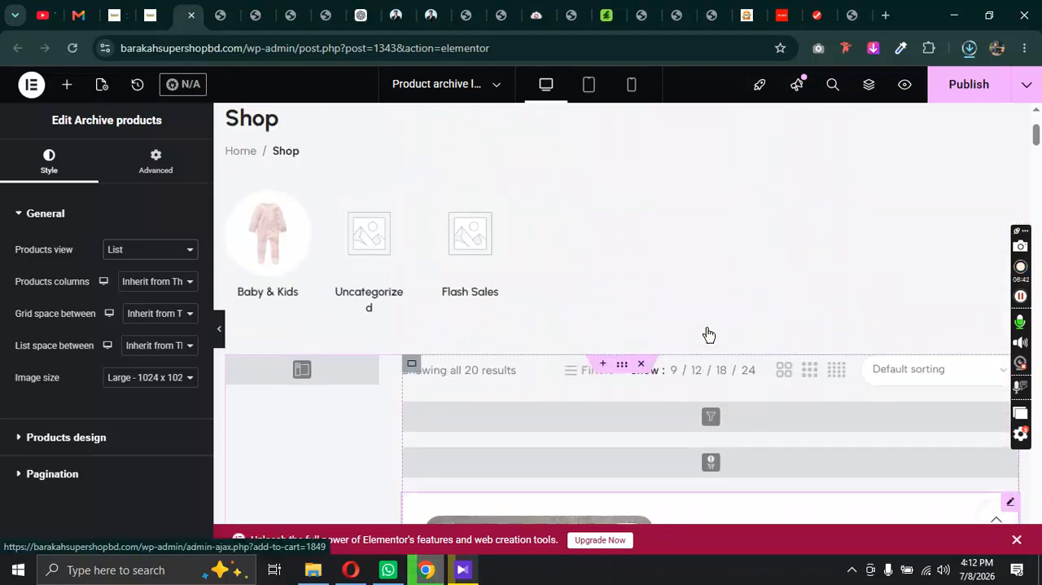
pyautogui.scroll(-15, 706, 332)
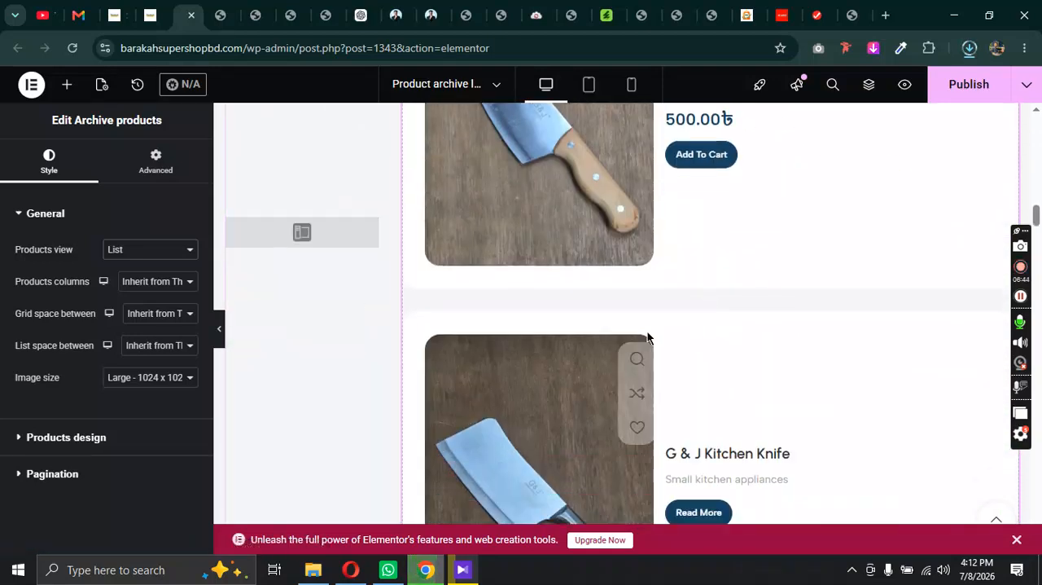
# Step: Set the archive products view to Inherit from Theme Settings
pyautogui.click(183, 262)
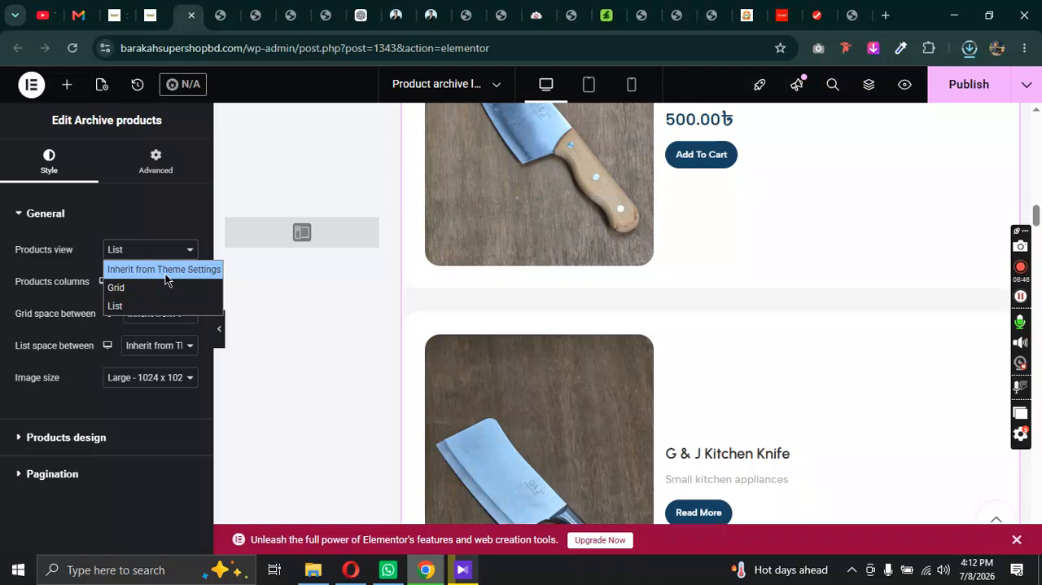
pyautogui.click(127, 275)
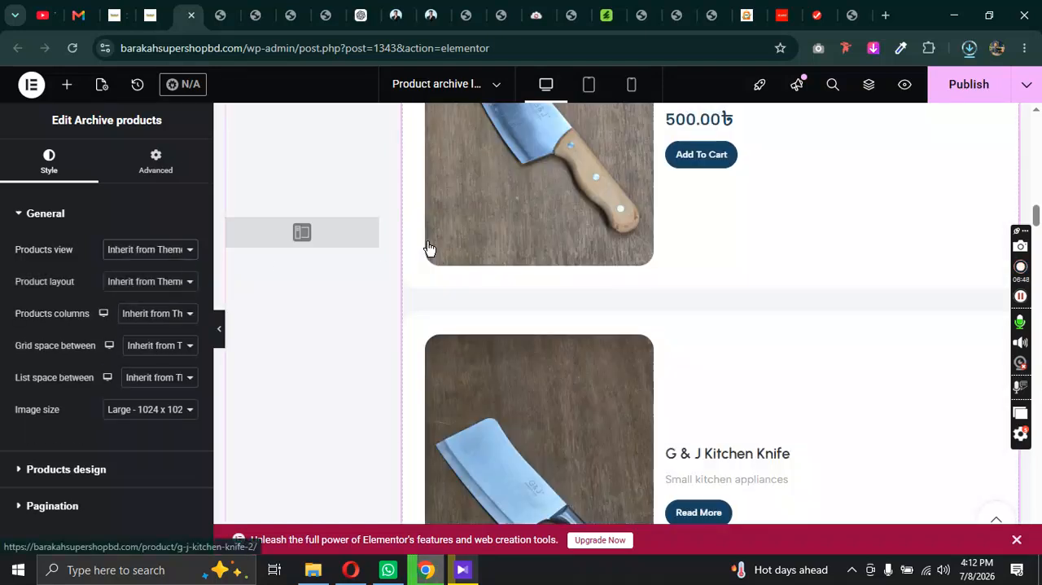
pyautogui.scroll(3, 447, 285)
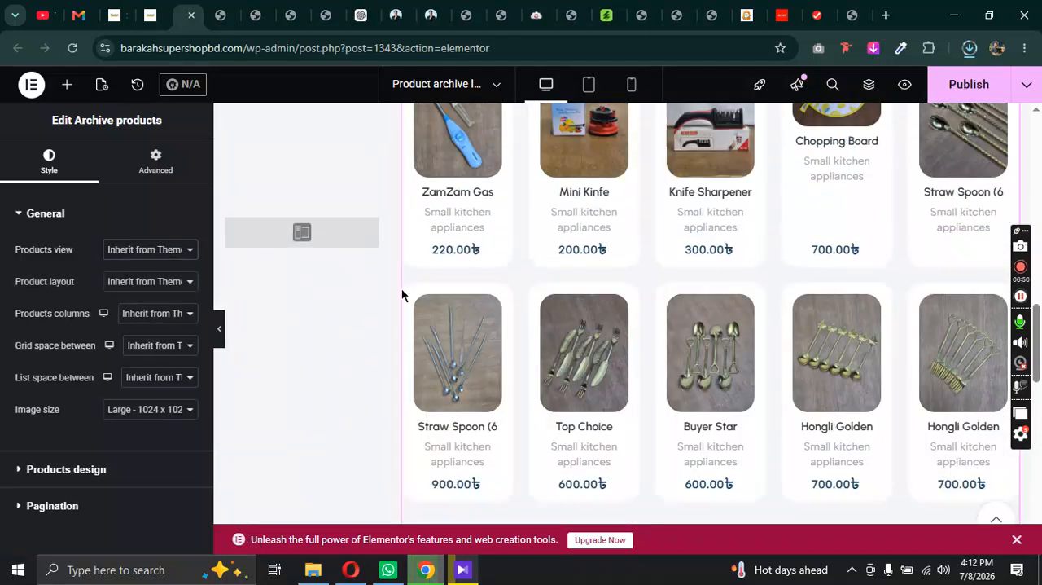
# Step: Try Custom product layout as the archive products' layout and check which custom layouts are available
pyautogui.click(169, 285)
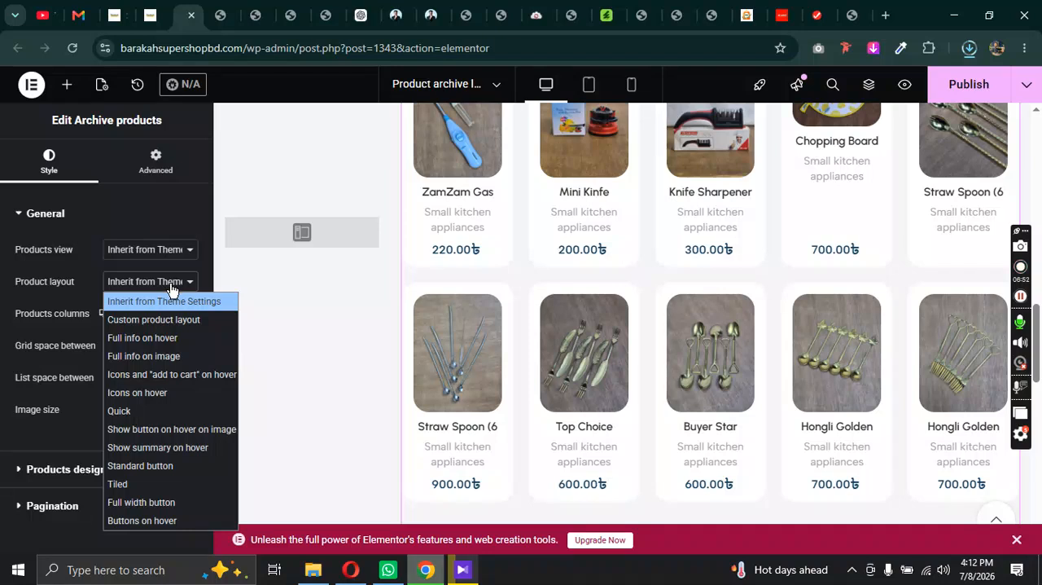
pyautogui.scroll(8, 665, 293)
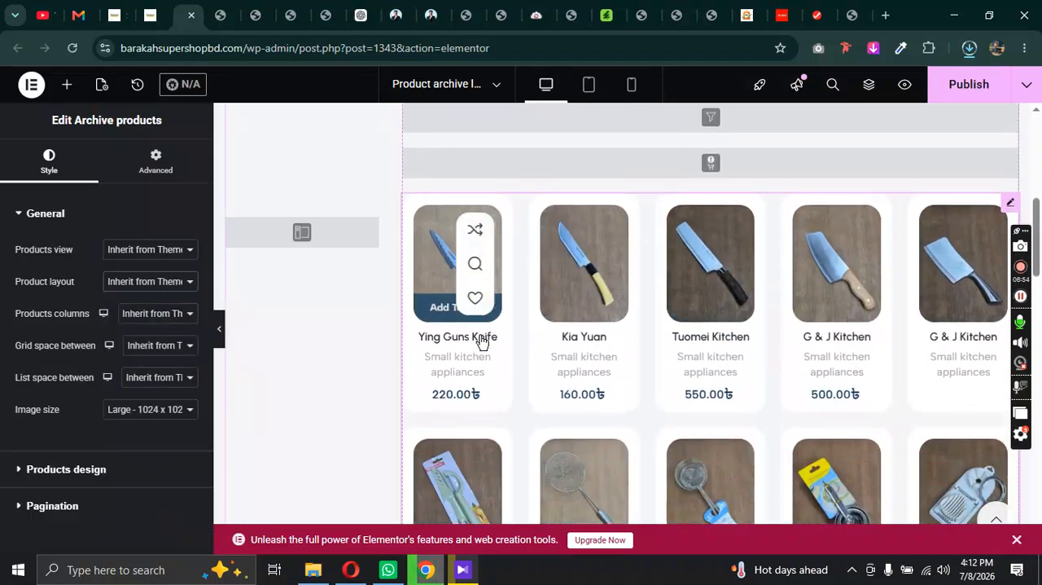
pyautogui.click(157, 281)
pyautogui.click(155, 289)
pyautogui.click(156, 285)
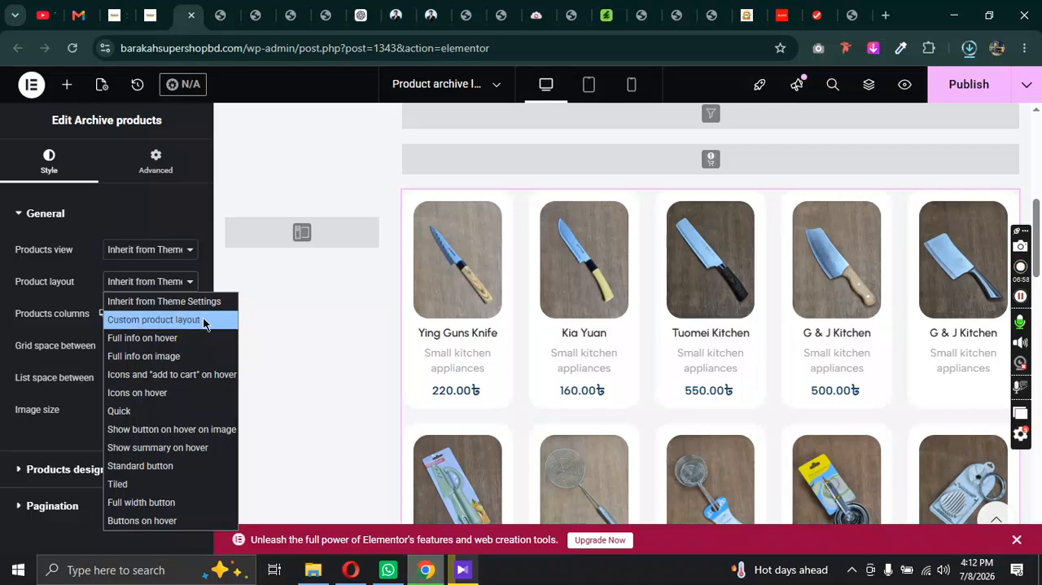
pyautogui.click(163, 320)
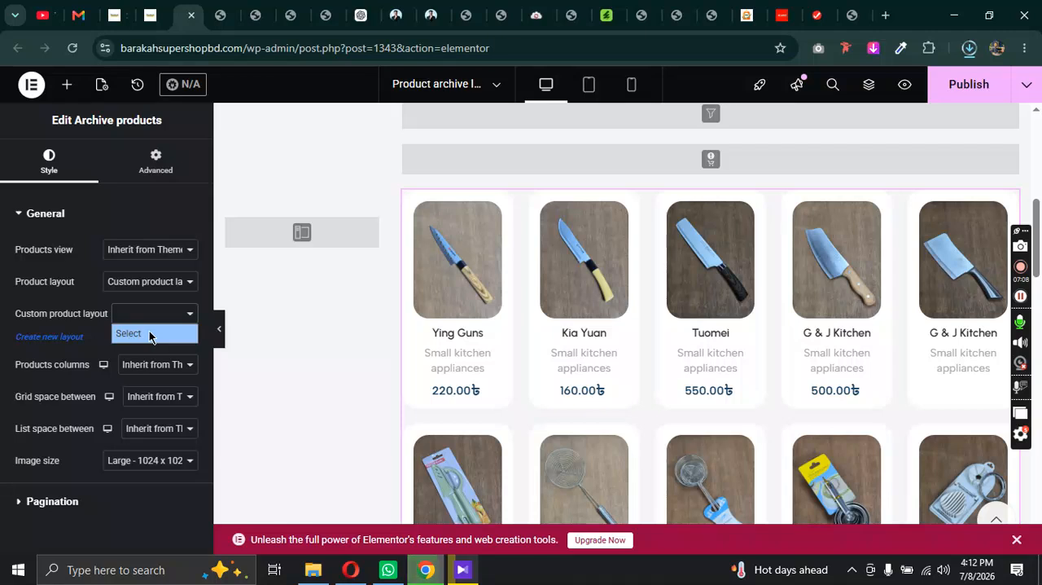
# Step: Try the Full info on hover and Full info on image product layouts for the archive products
pyautogui.click(175, 282)
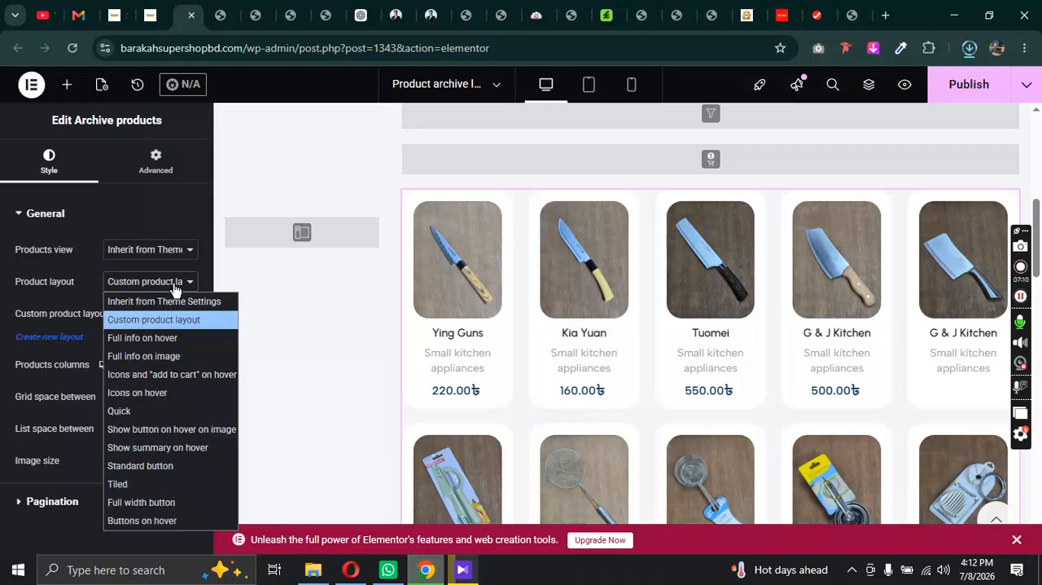
pyautogui.click(157, 340)
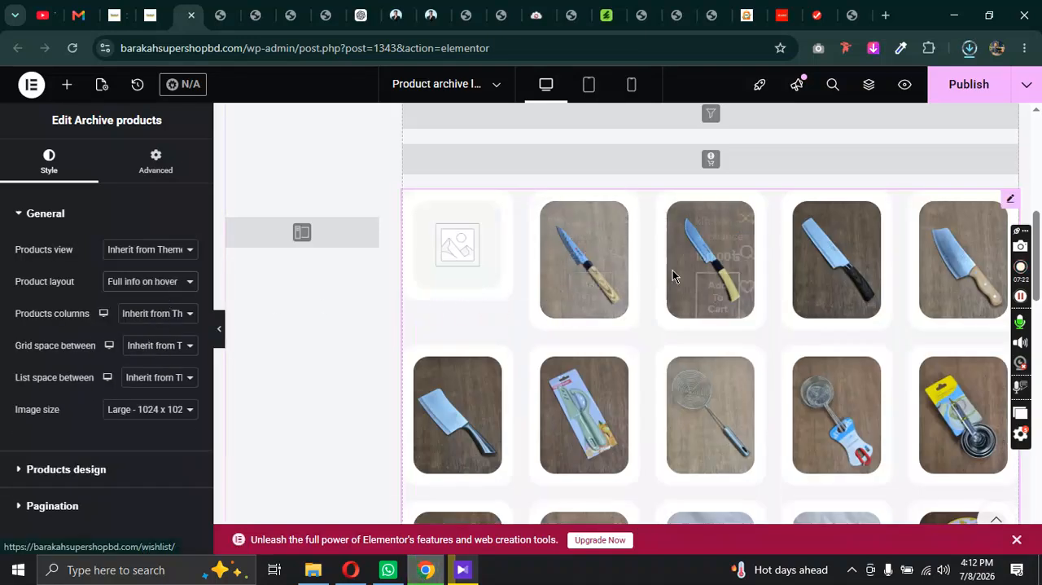
pyautogui.click(158, 282)
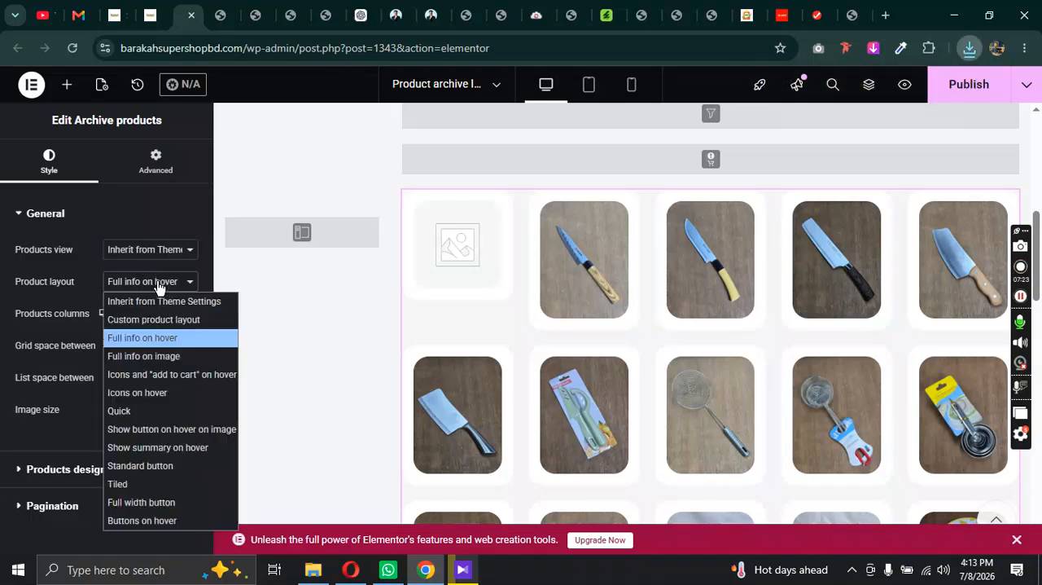
pyautogui.click(152, 356)
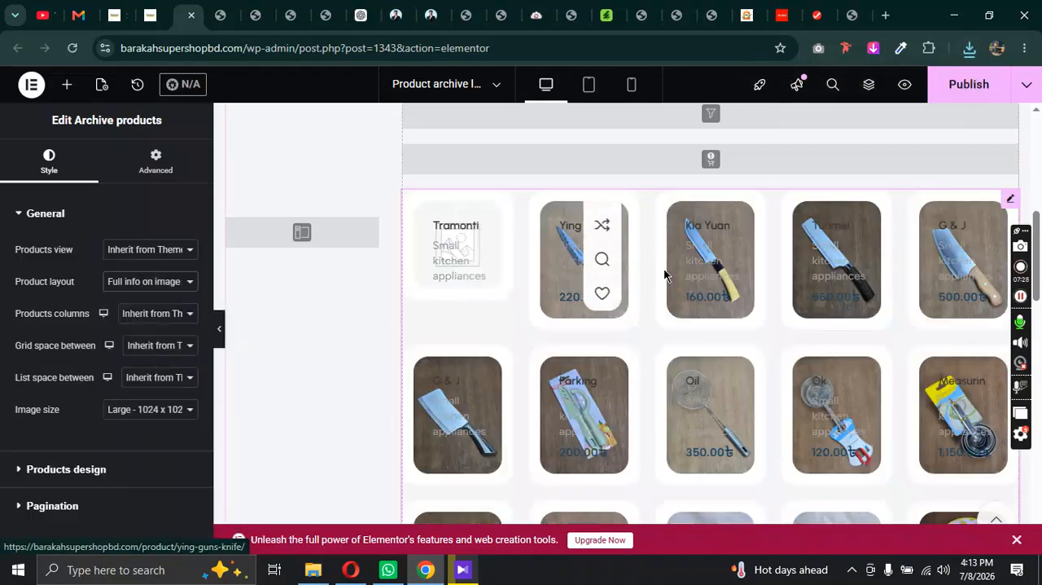
# Step: Try the Icons and "add to cart" on hover and Icons on hover product layouts for the archive products
pyautogui.click(160, 290)
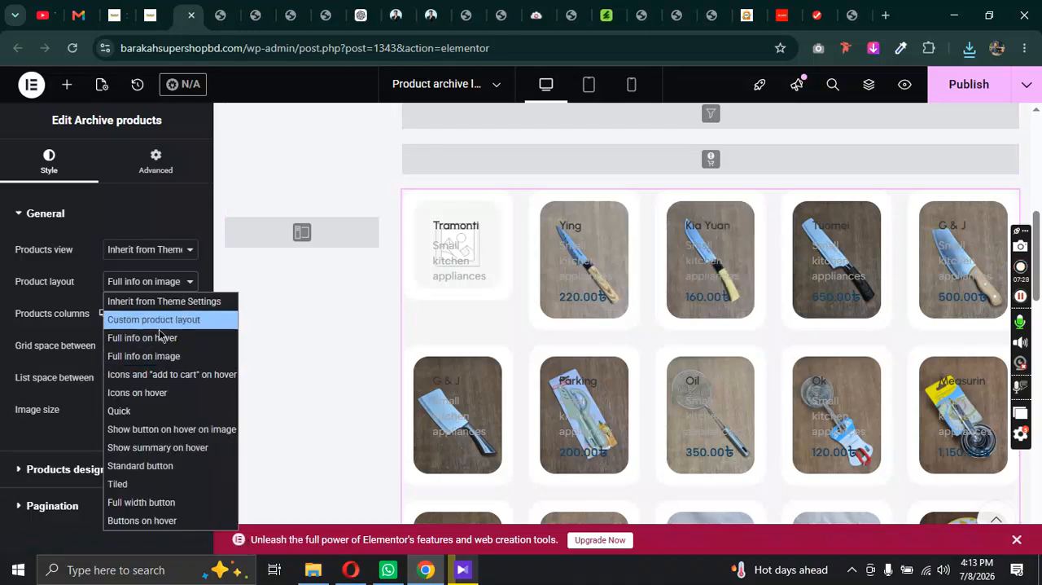
pyautogui.click(160, 380)
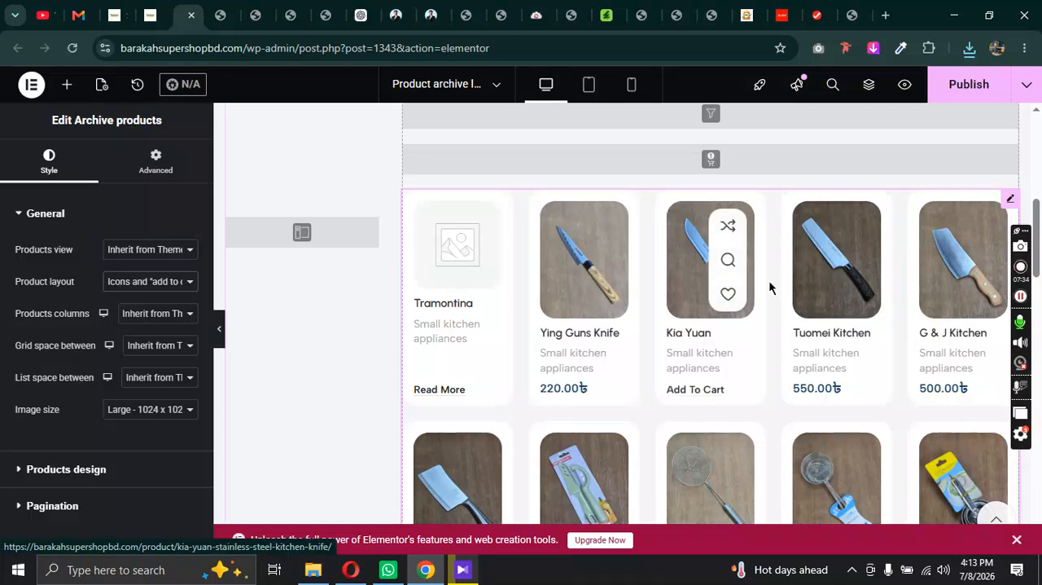
pyautogui.click(161, 283)
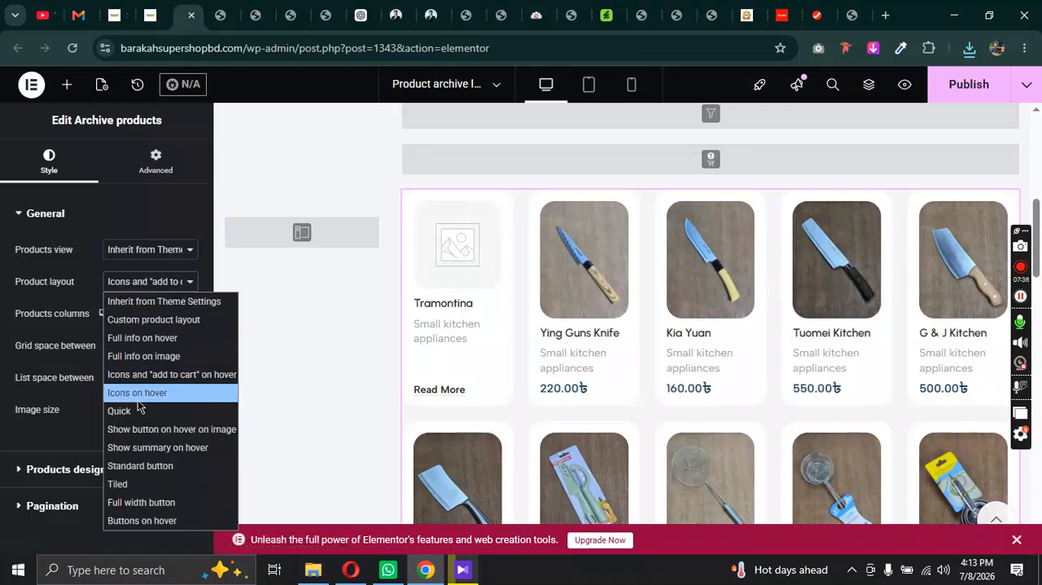
pyautogui.click(139, 394)
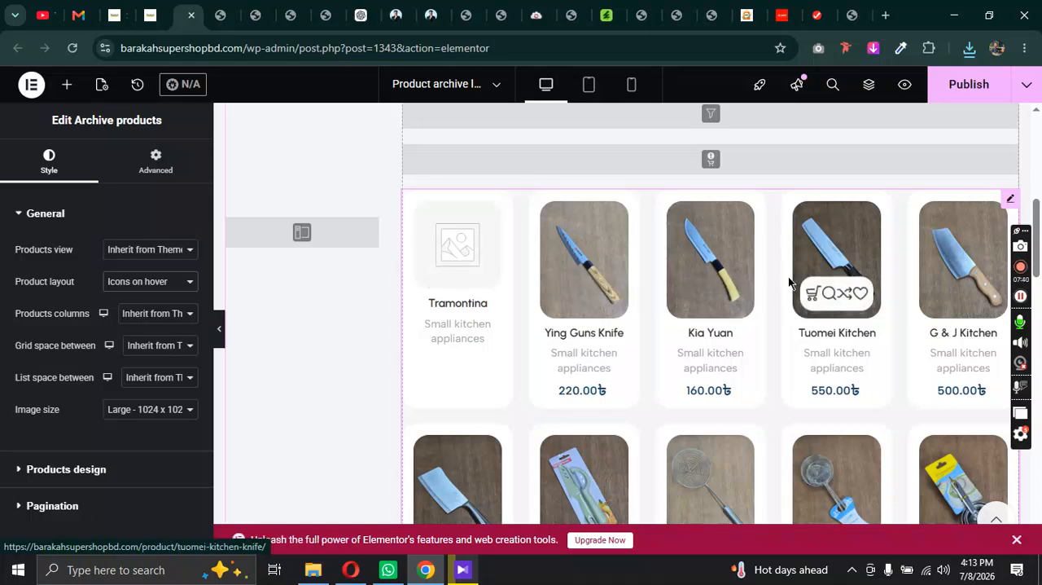
# Step: Try the Quick and Show button on hover on image product layouts for the archive products
pyautogui.click(140, 287)
pyautogui.click(123, 411)
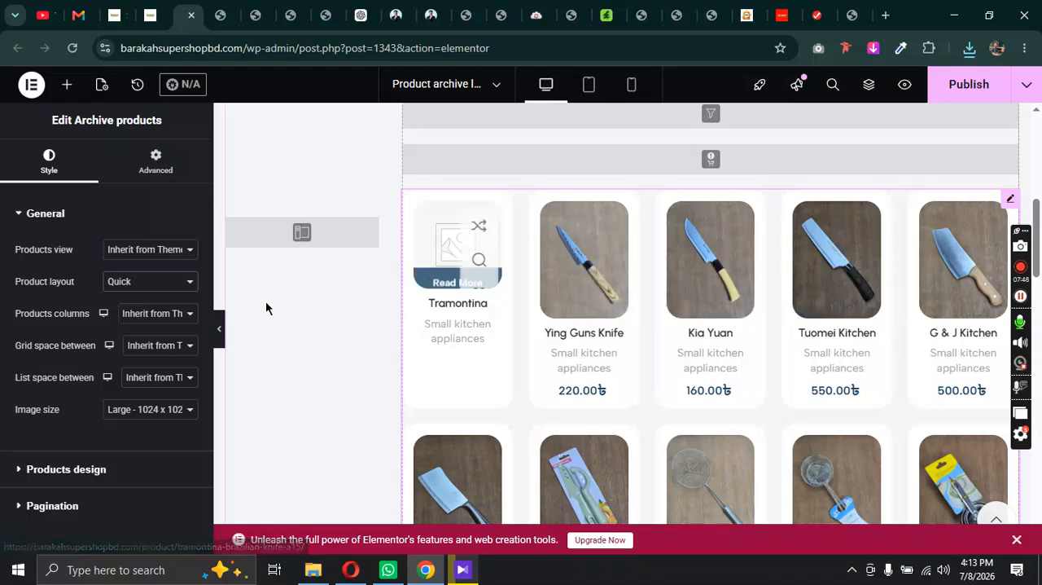
pyautogui.click(126, 285)
pyautogui.click(130, 429)
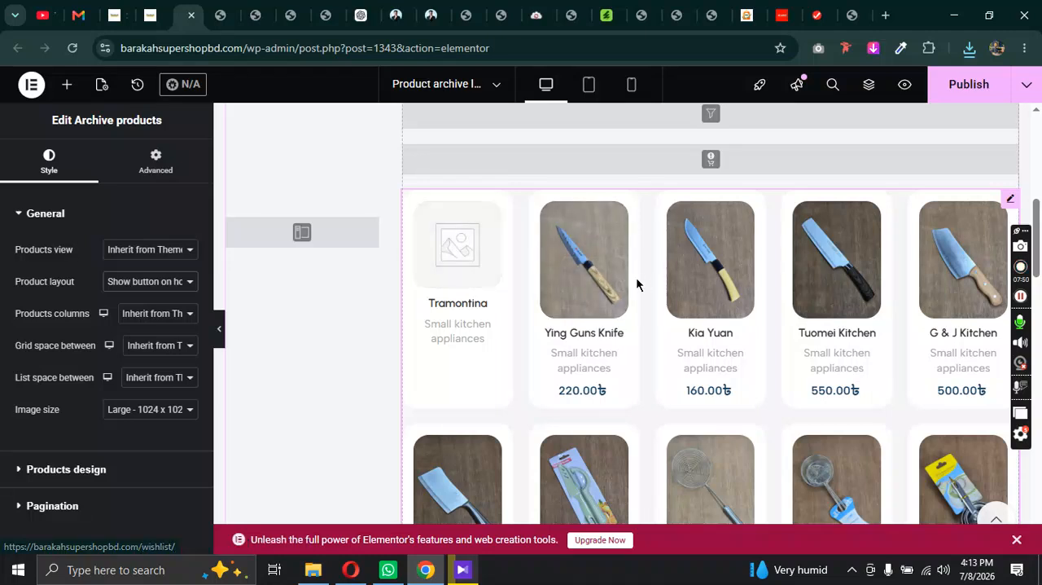
# Step: Try the Show summary on hover and Standard button product layouts and look through the resulting product grid
pyautogui.click(146, 281)
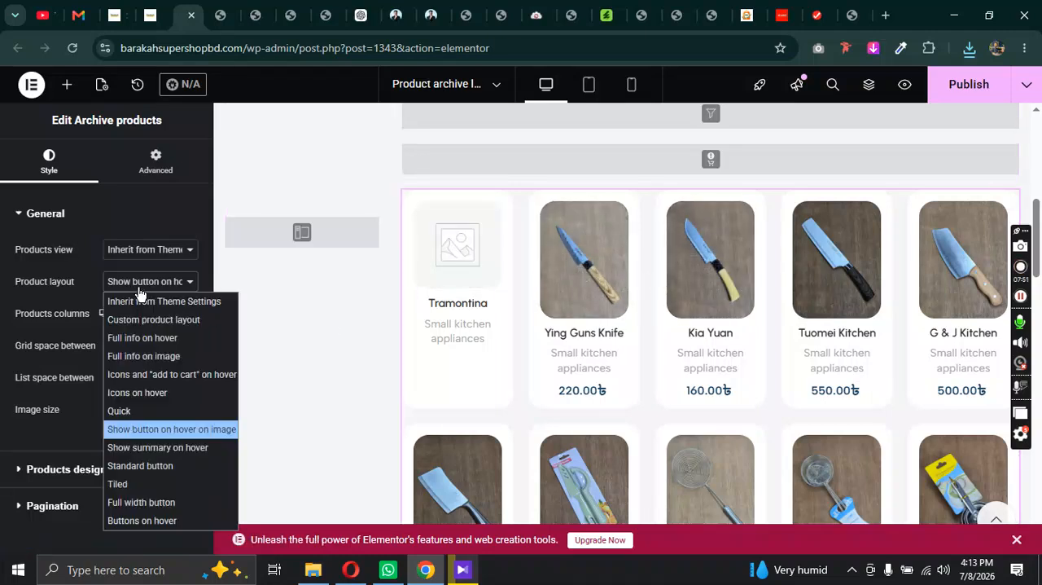
pyautogui.click(135, 445)
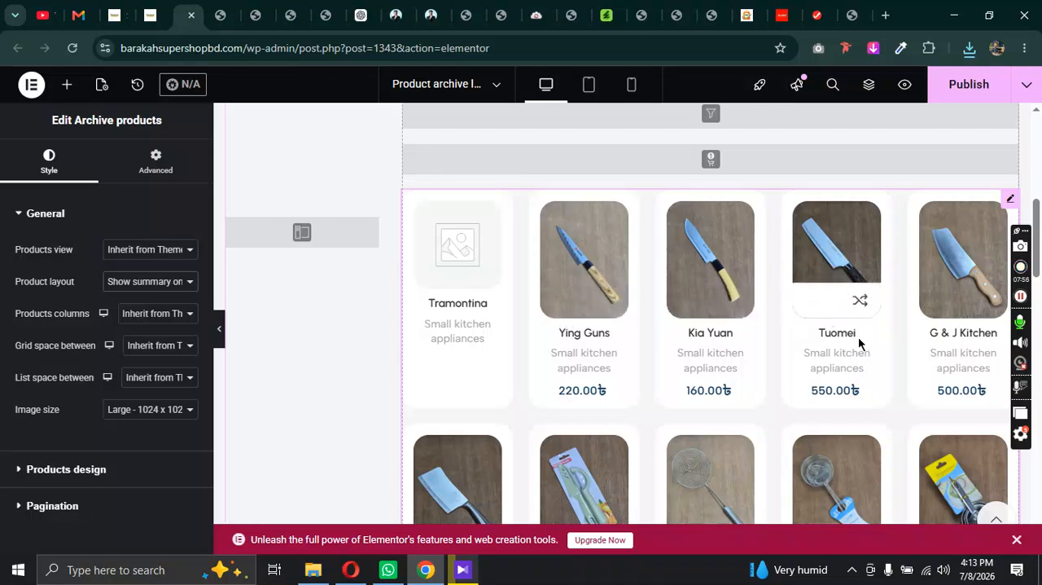
pyautogui.scroll(1, 855, 340)
pyautogui.scroll(-8, 846, 344)
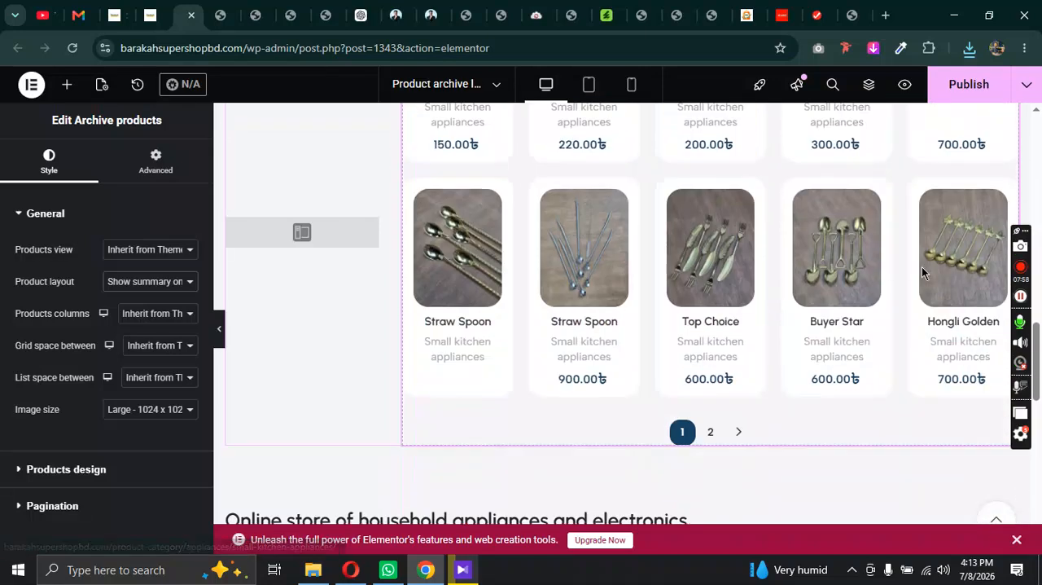
pyautogui.scroll(3, 410, 308)
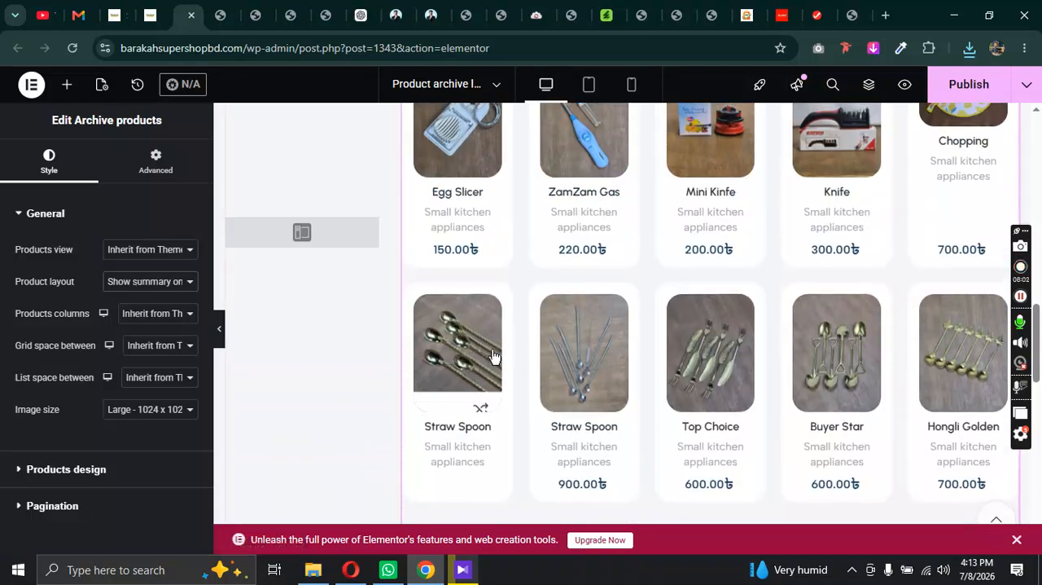
pyautogui.click(161, 287)
pyautogui.click(145, 465)
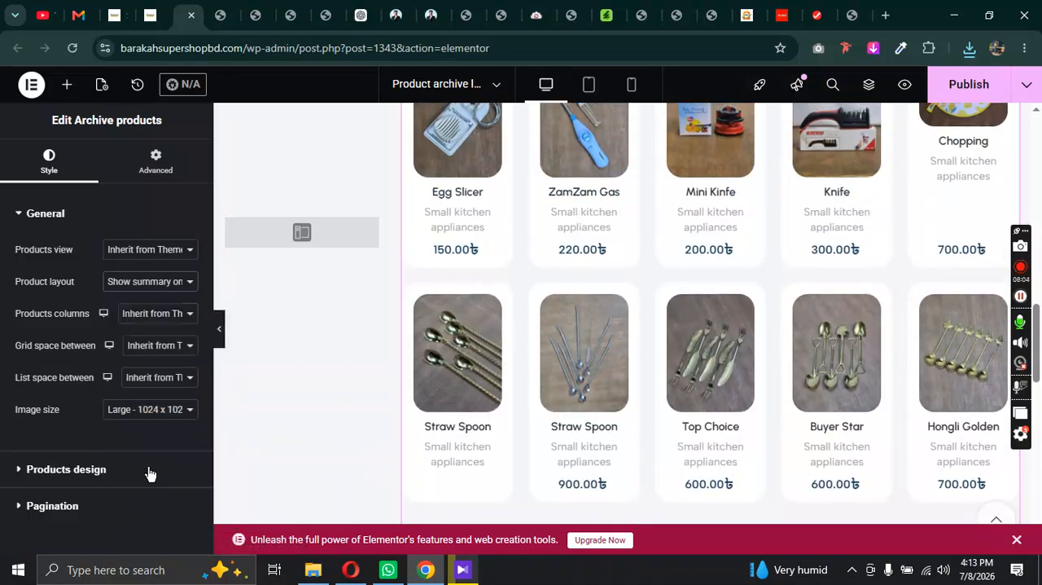
pyautogui.scroll(8, 649, 371)
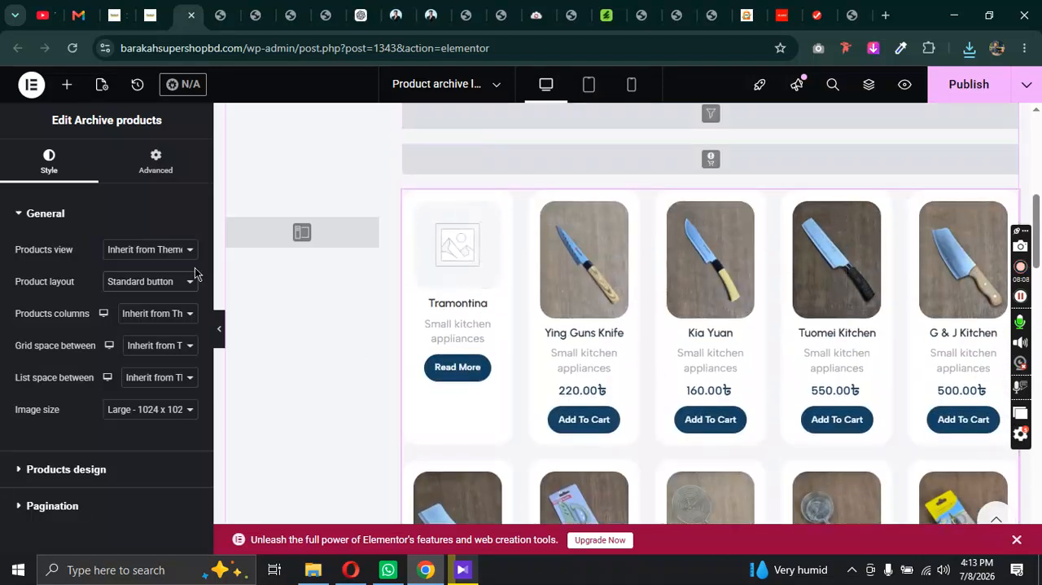
# Step: Try the Tiled and Full width button product layouts for the archive products
pyautogui.click(146, 282)
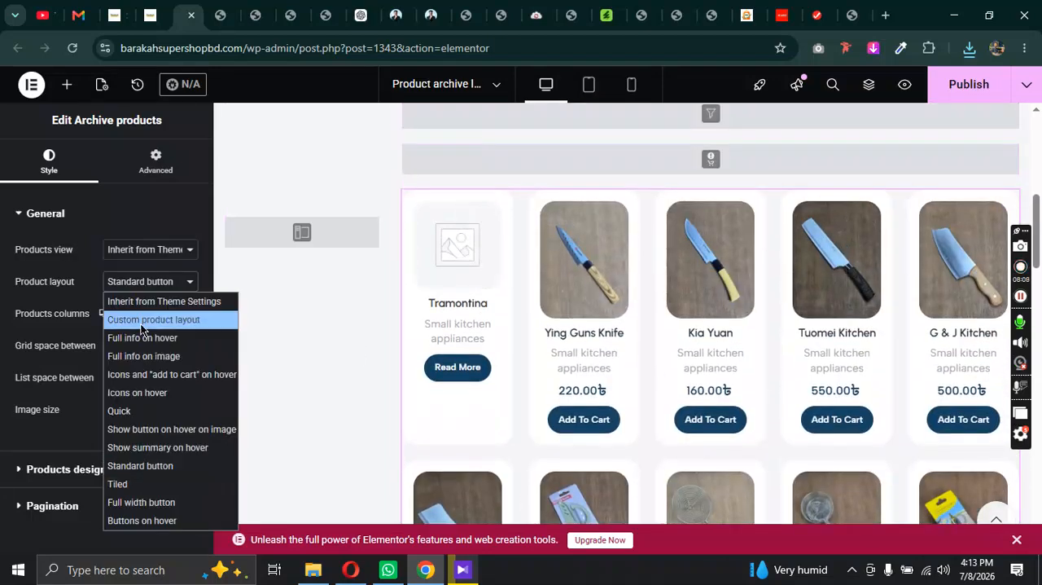
pyautogui.click(151, 482)
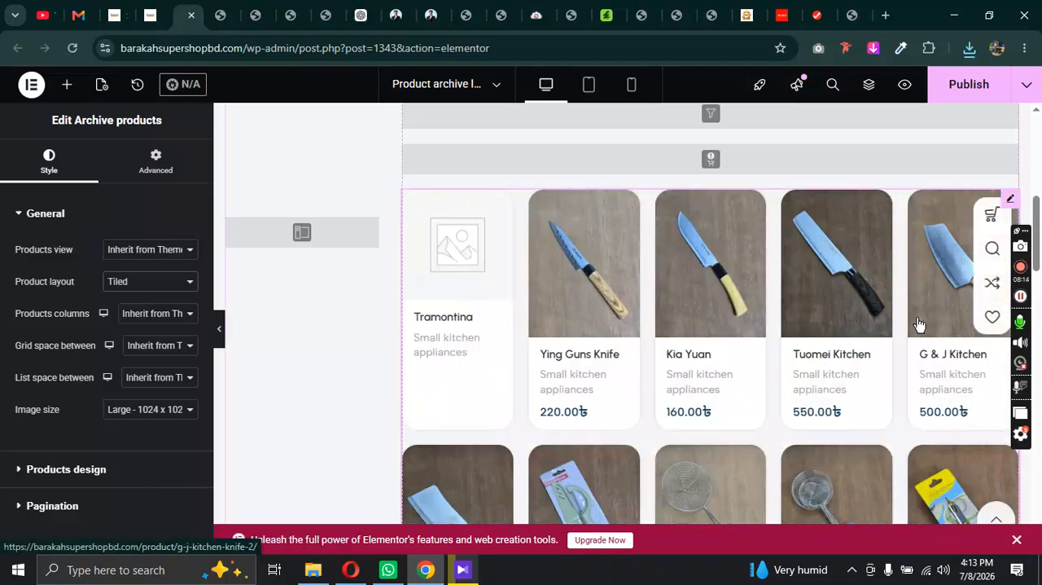
pyautogui.click(140, 287)
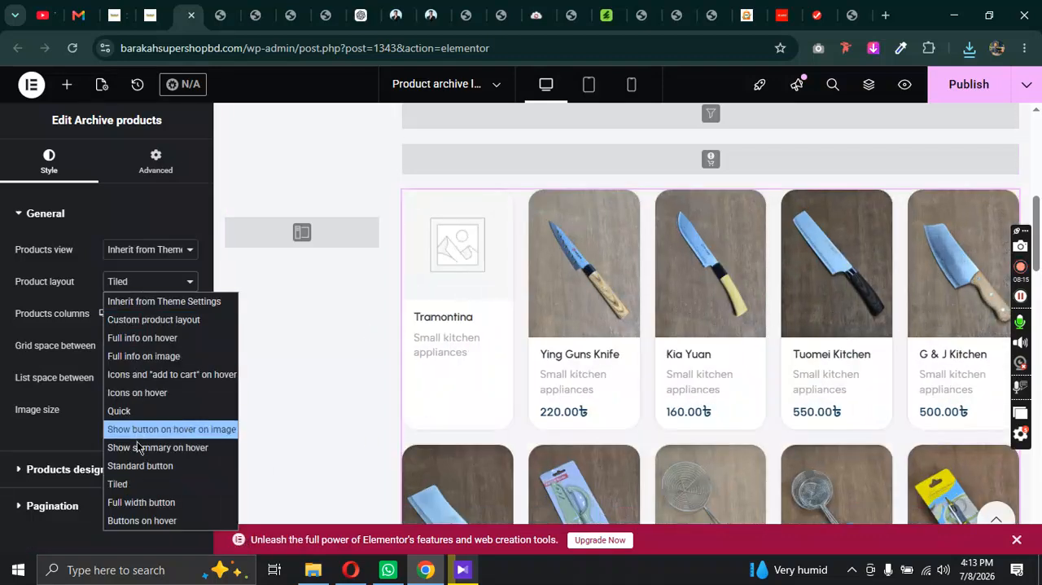
pyautogui.click(152, 498)
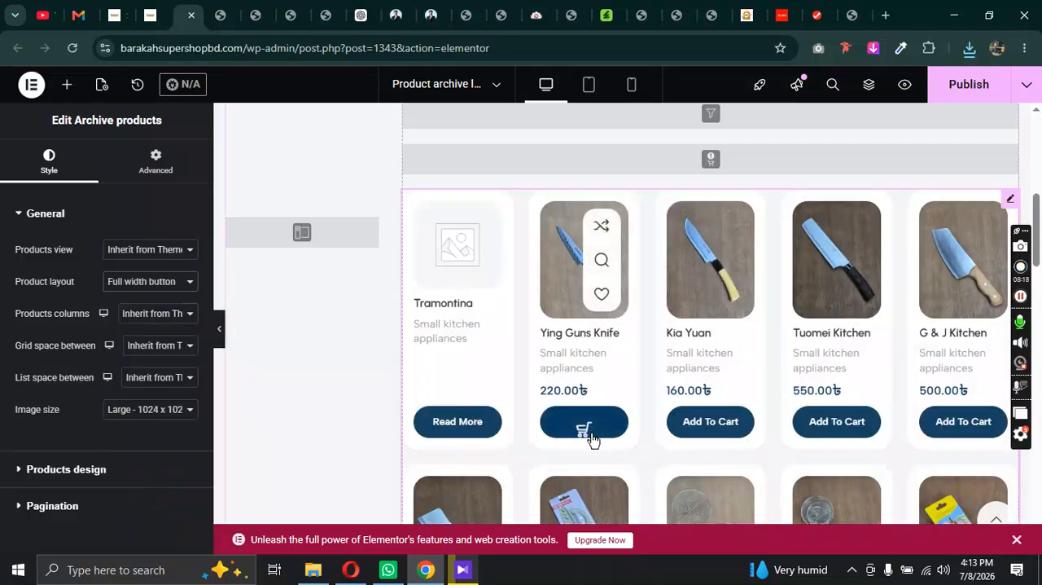
# Step: Try the Buttons on hover product layout, and set the product layout back to Inherit from Theme Settings
pyautogui.click(153, 282)
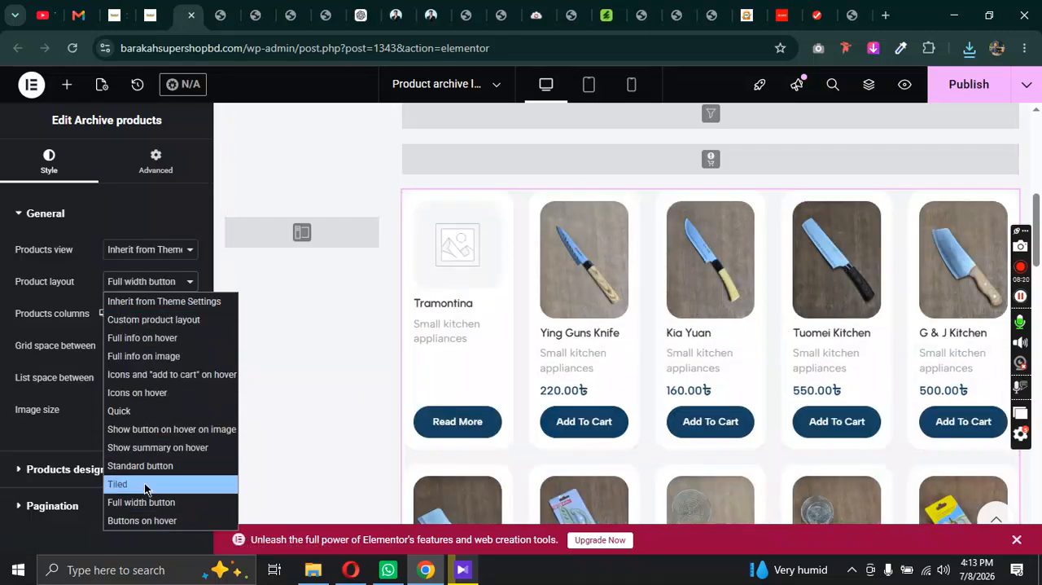
pyautogui.click(162, 521)
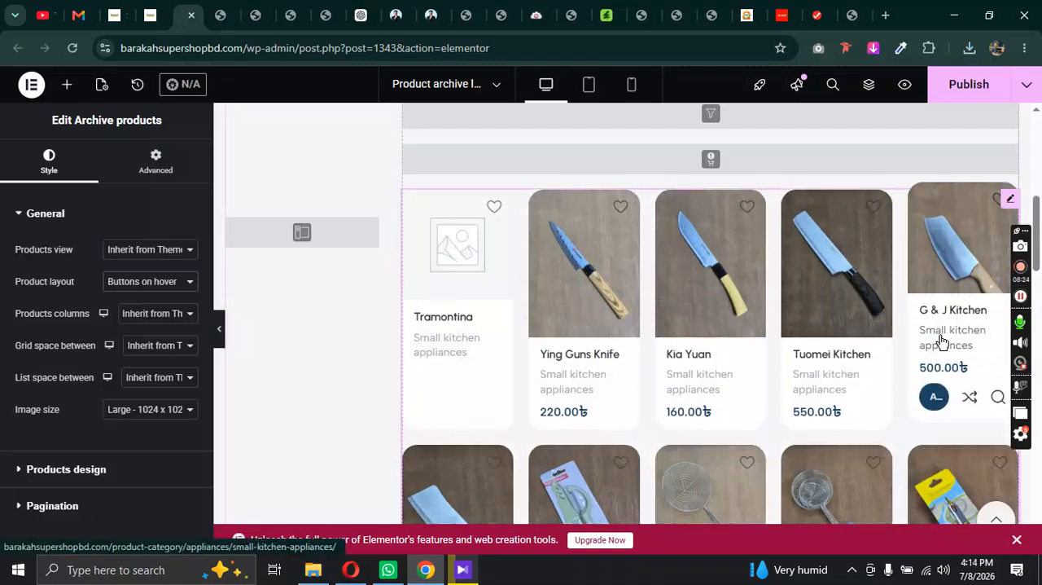
pyautogui.scroll(-3, 545, 440)
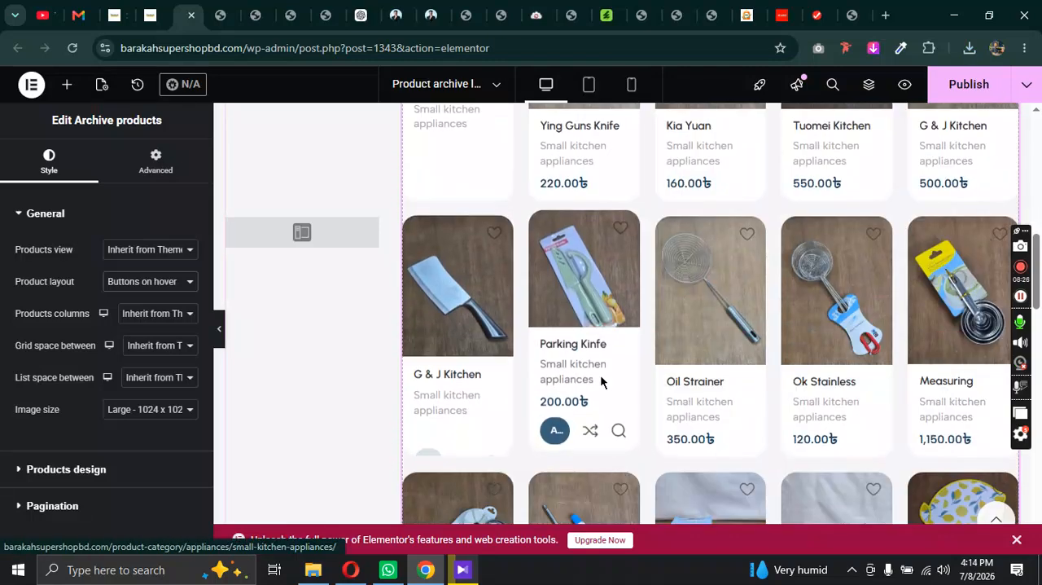
pyautogui.click(159, 294)
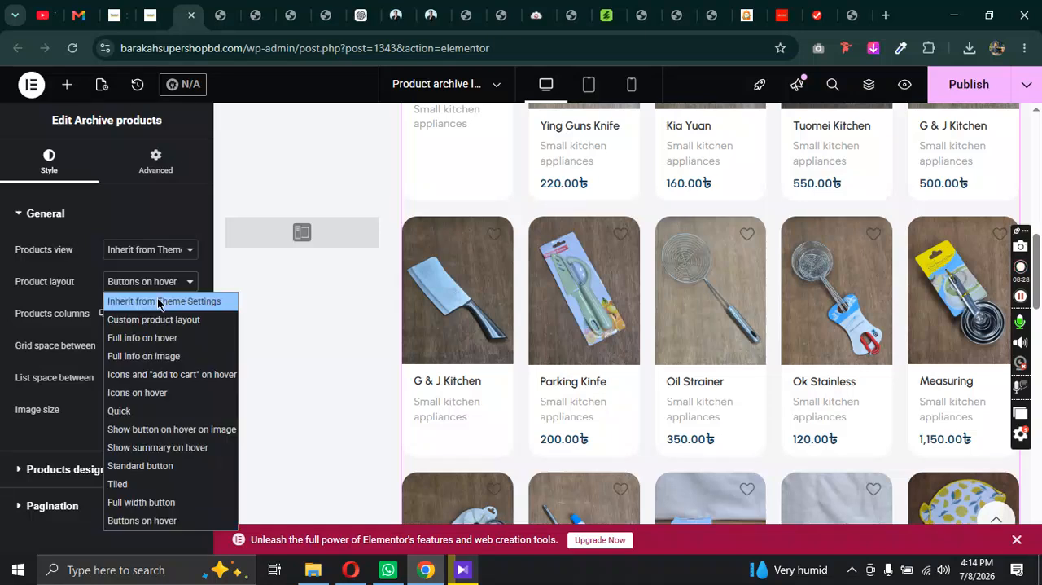
pyautogui.click(158, 301)
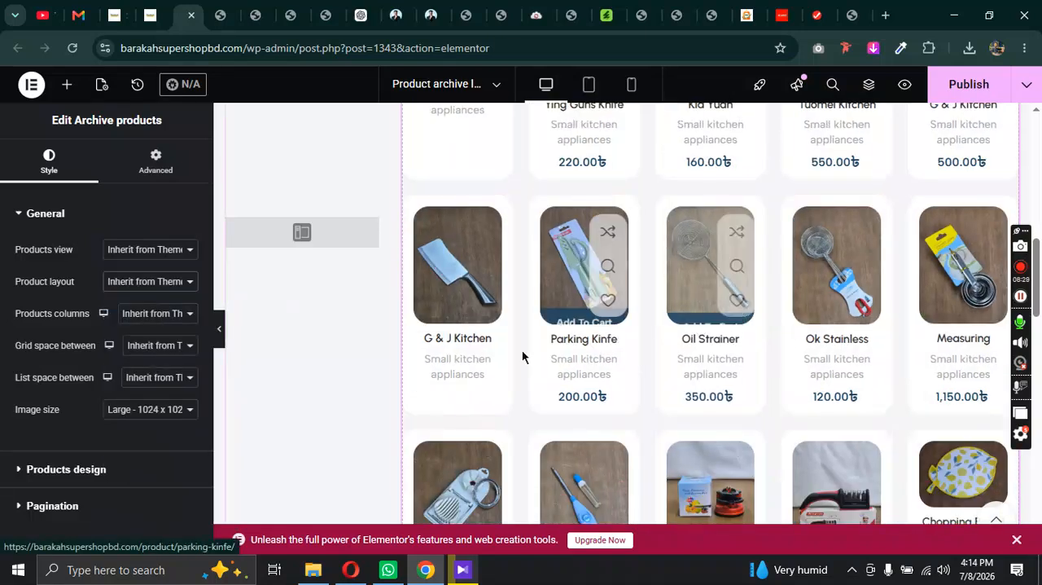
# Step: Try 3 and 4 products columns for the archive products and look over each resulting grid
pyautogui.click(150, 314)
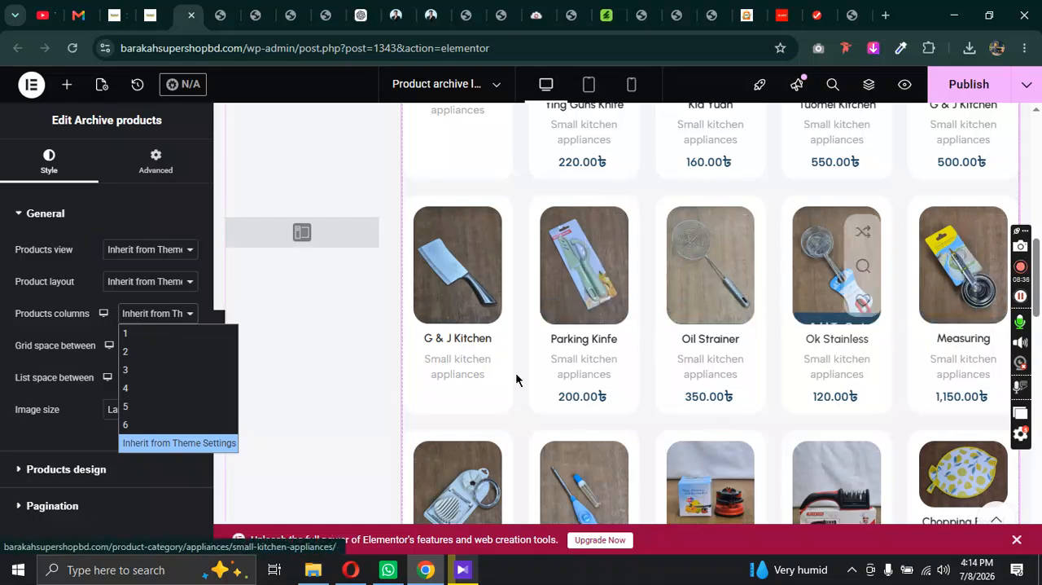
pyautogui.click(144, 372)
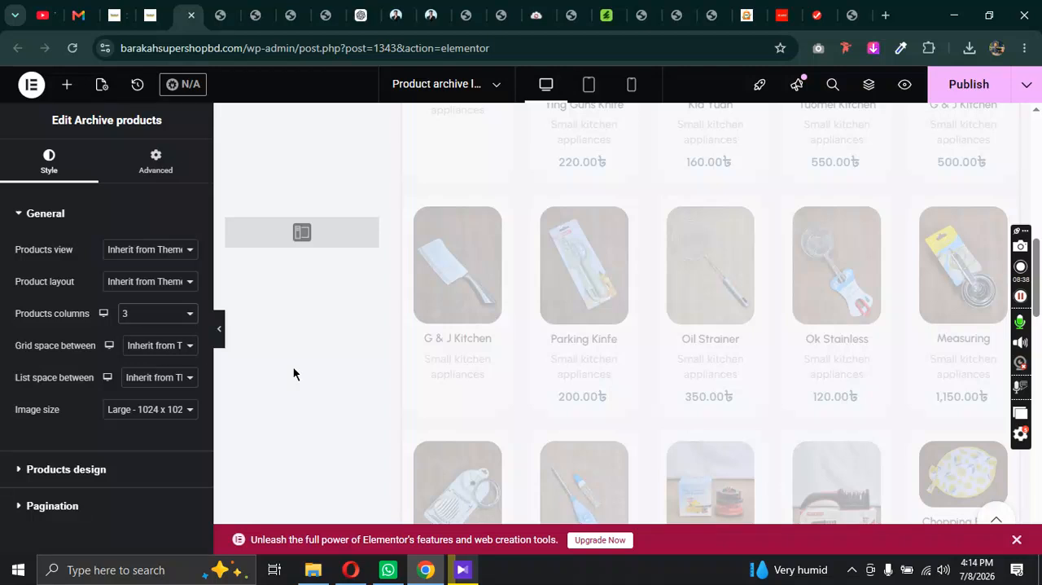
pyautogui.scroll(10, 666, 379)
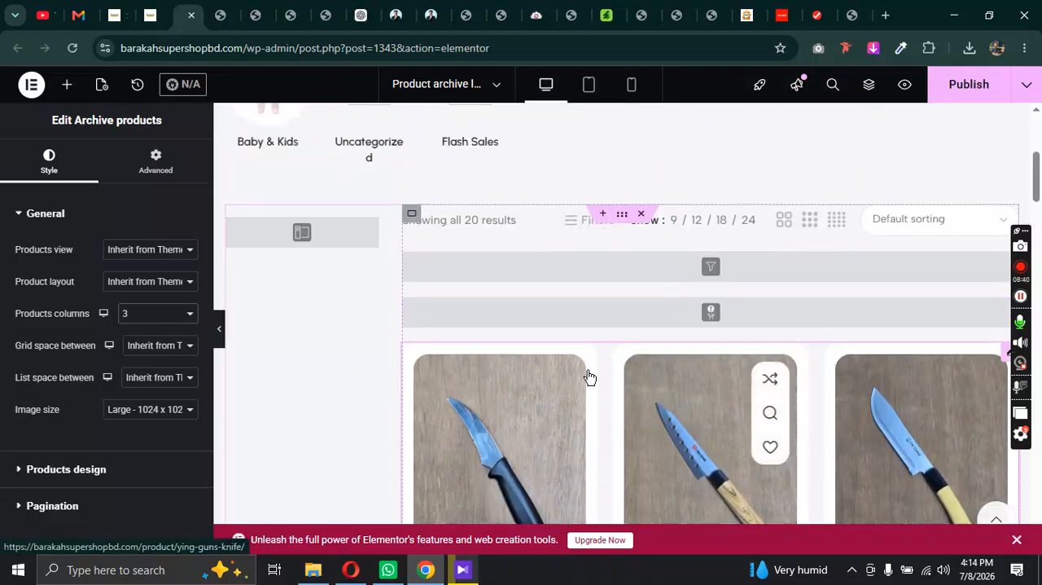
pyautogui.click(154, 315)
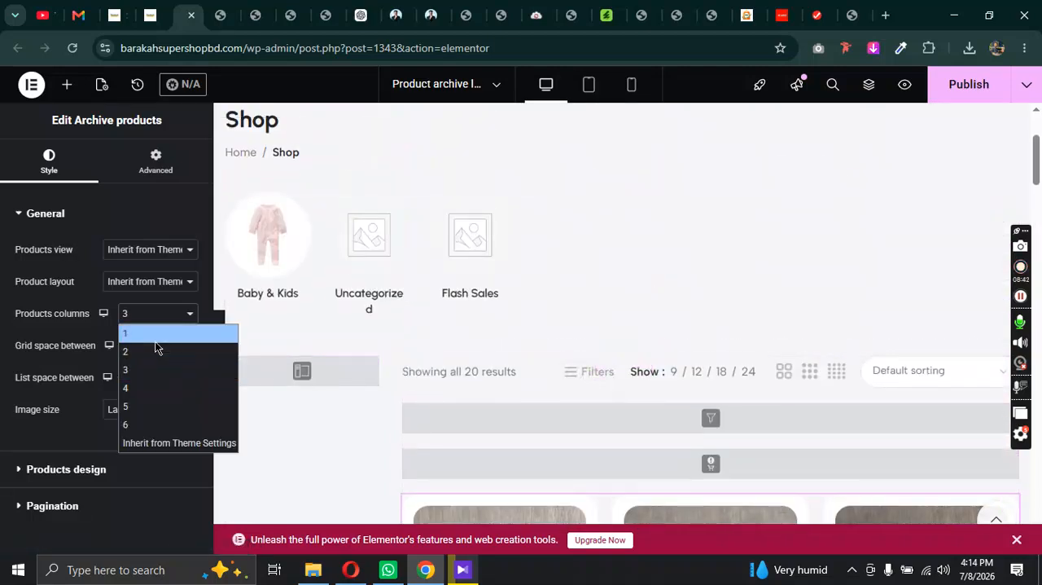
pyautogui.click(163, 390)
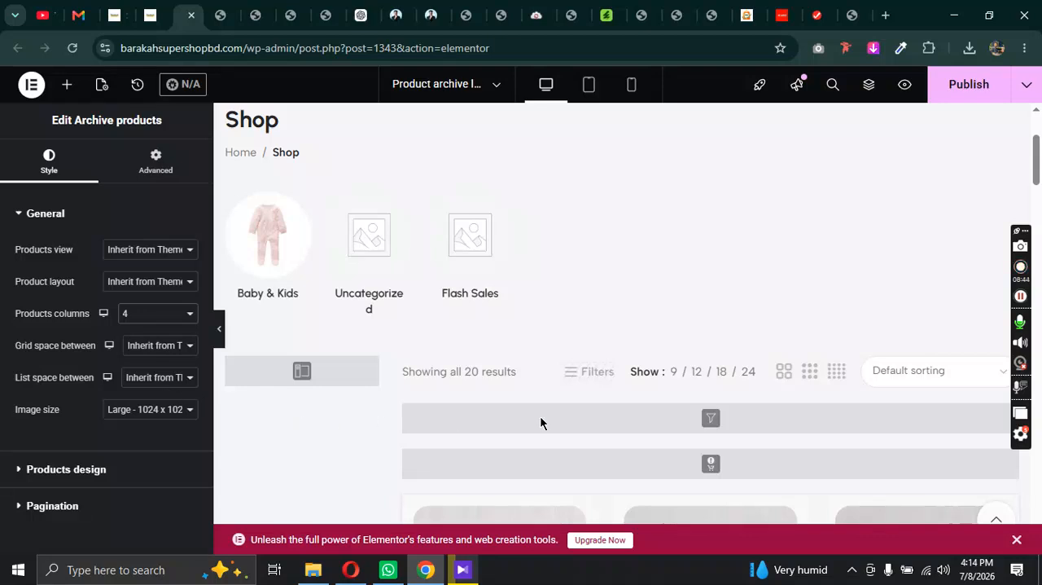
pyautogui.scroll(-5, 767, 383)
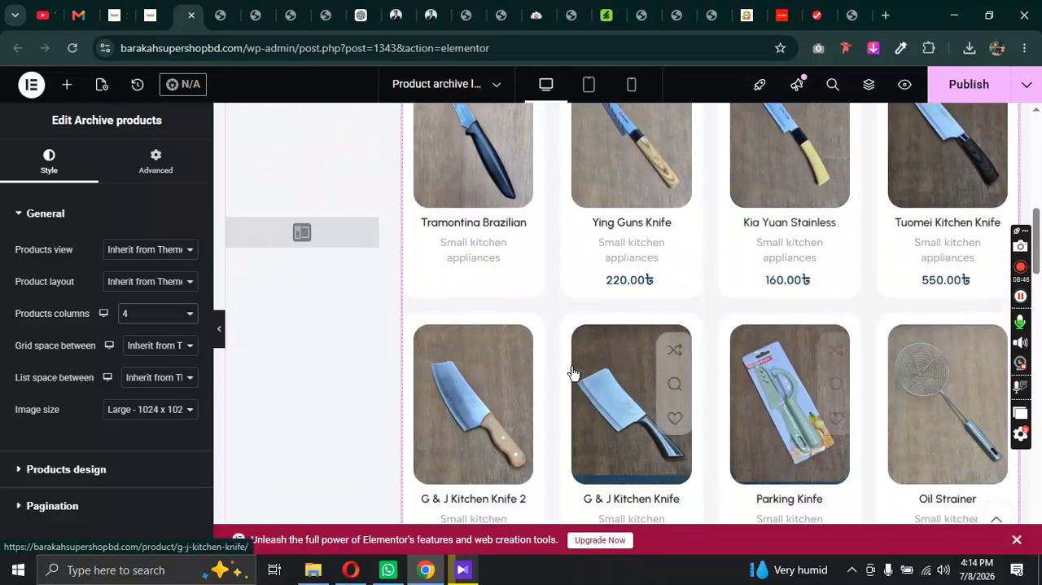
# Step: Set the archive products to 5 products columns and compare the grid with the live Shop page
pyautogui.click(144, 319)
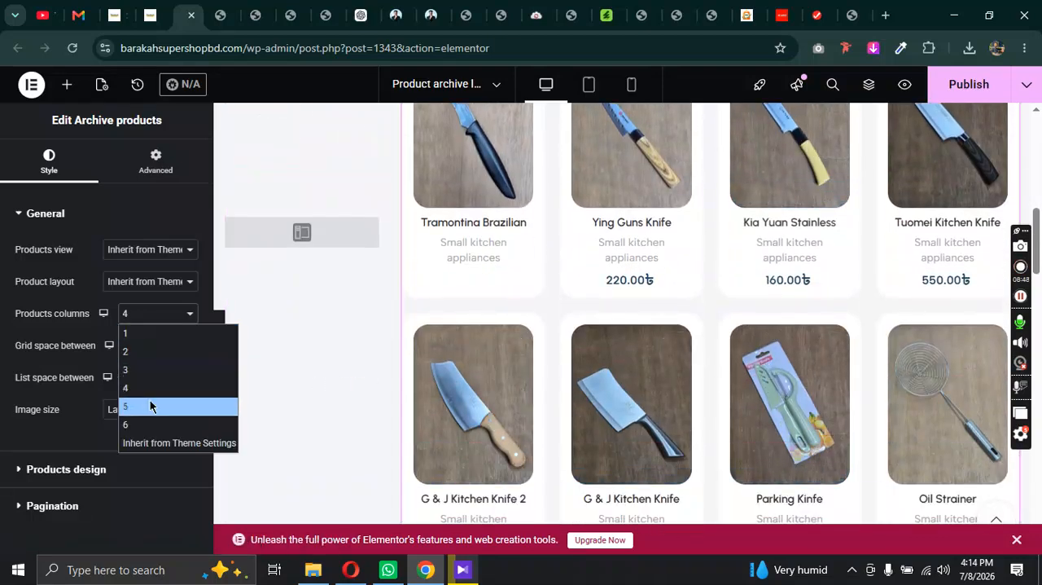
pyautogui.click(150, 405)
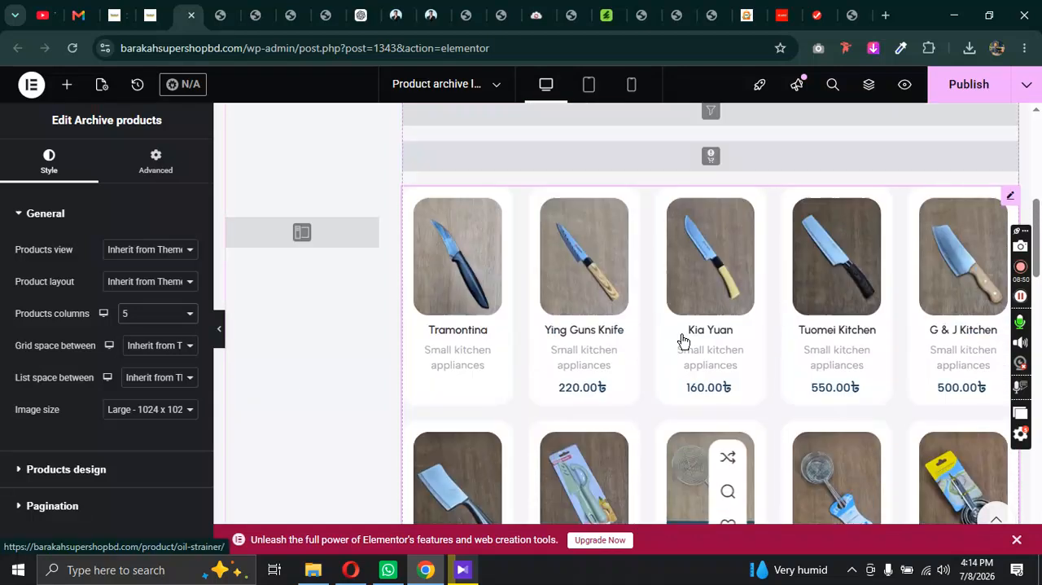
pyautogui.click(119, 10)
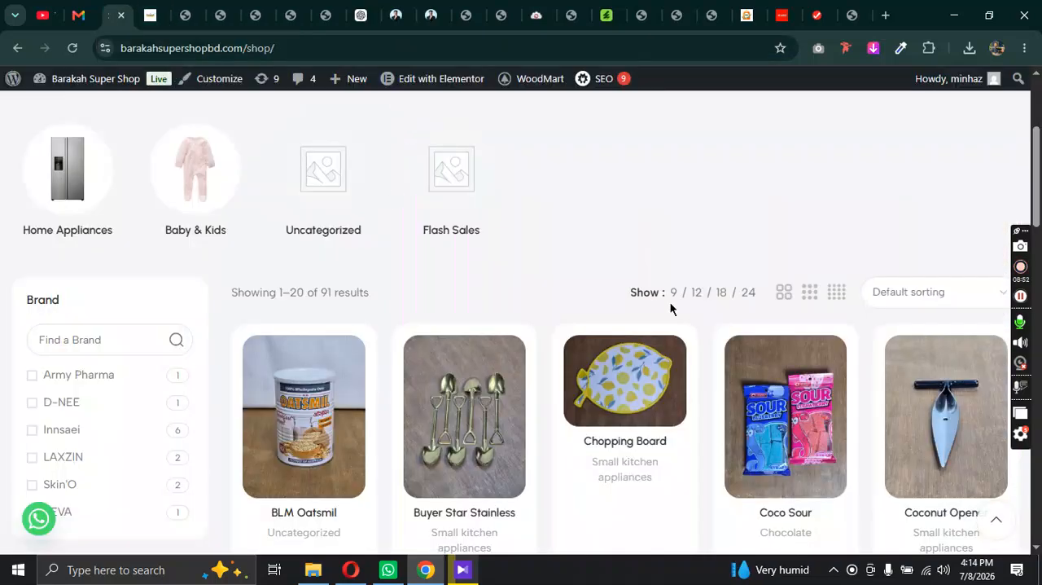
pyautogui.scroll(-5, 872, 356)
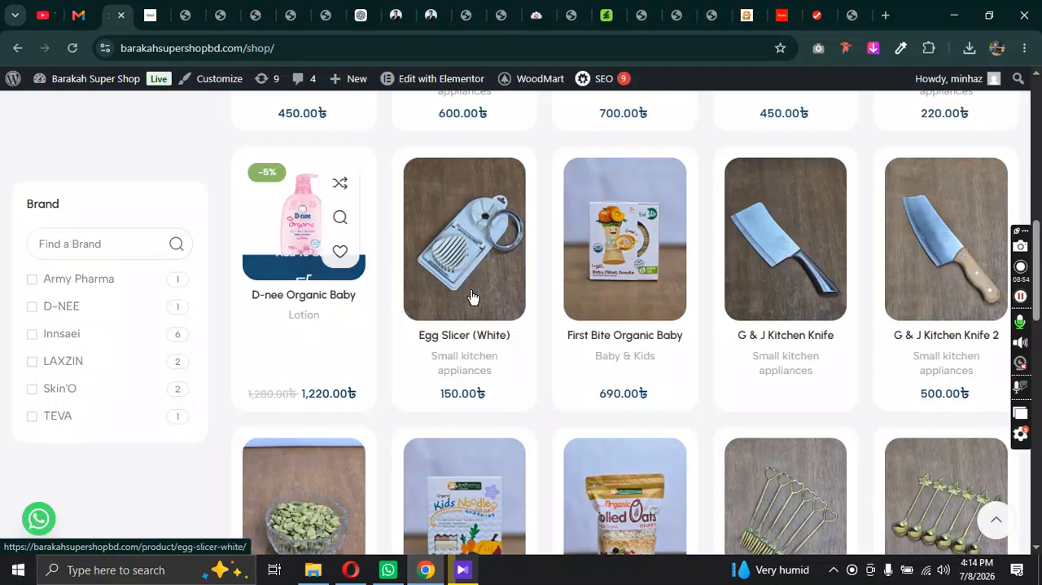
# Step: Return from the live Shop page to the layout editor and try a grid spacing of 20 between the archive products
pyautogui.scroll(-3, 942, 349)
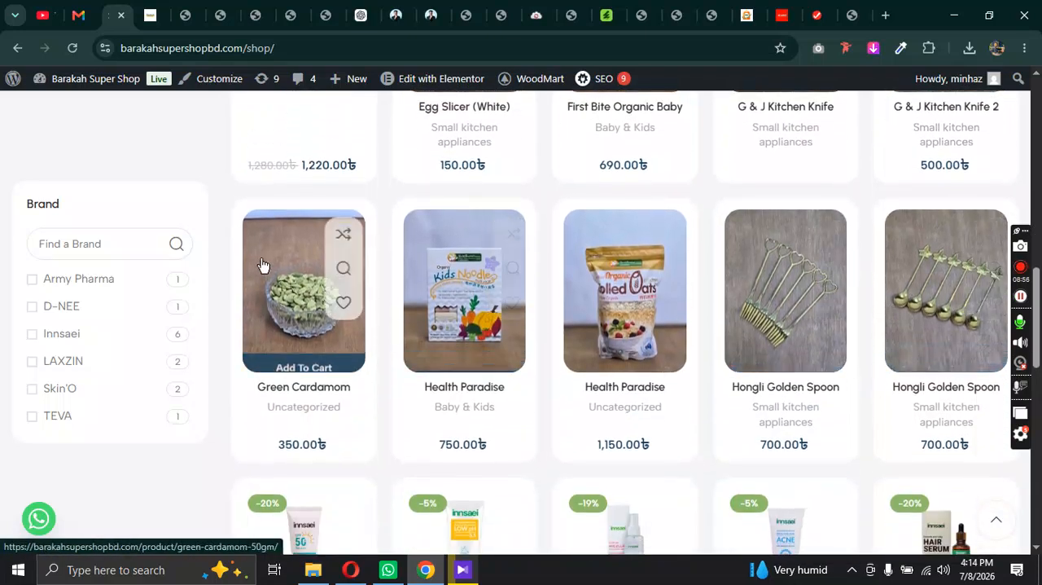
pyautogui.click(184, 9)
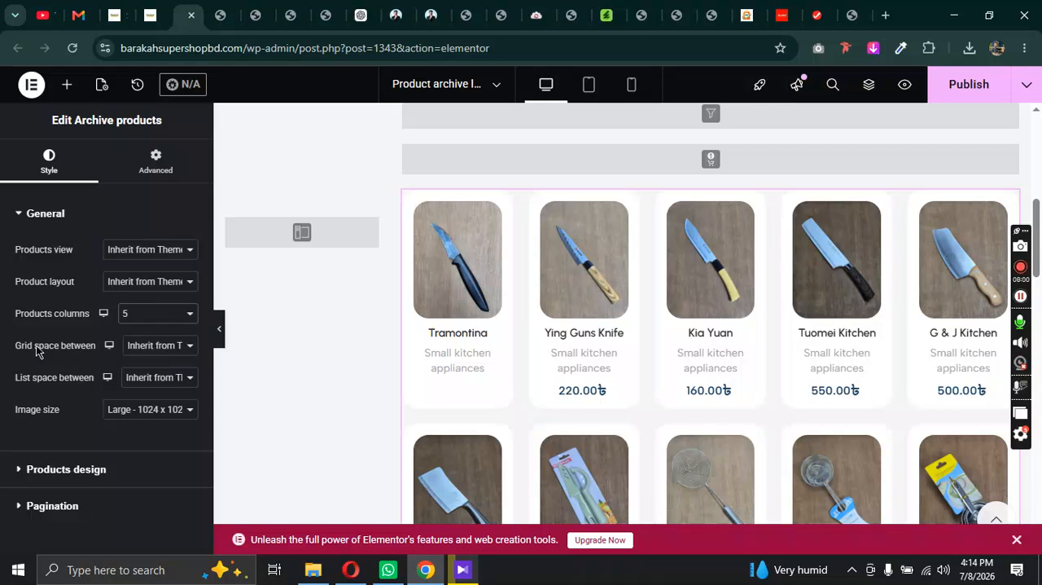
pyautogui.click(155, 346)
pyautogui.click(155, 351)
pyautogui.click(156, 351)
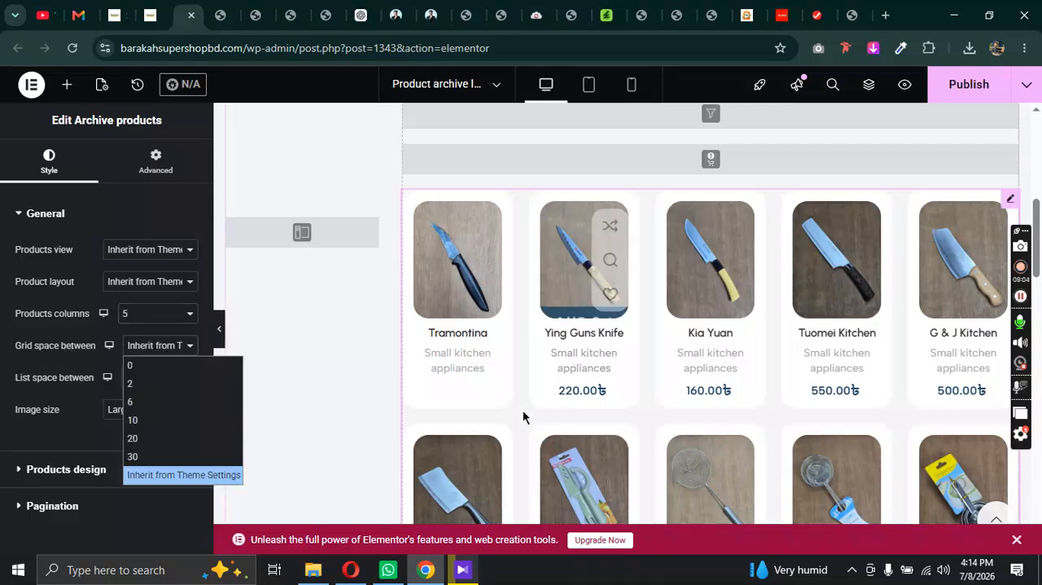
pyautogui.click(171, 420)
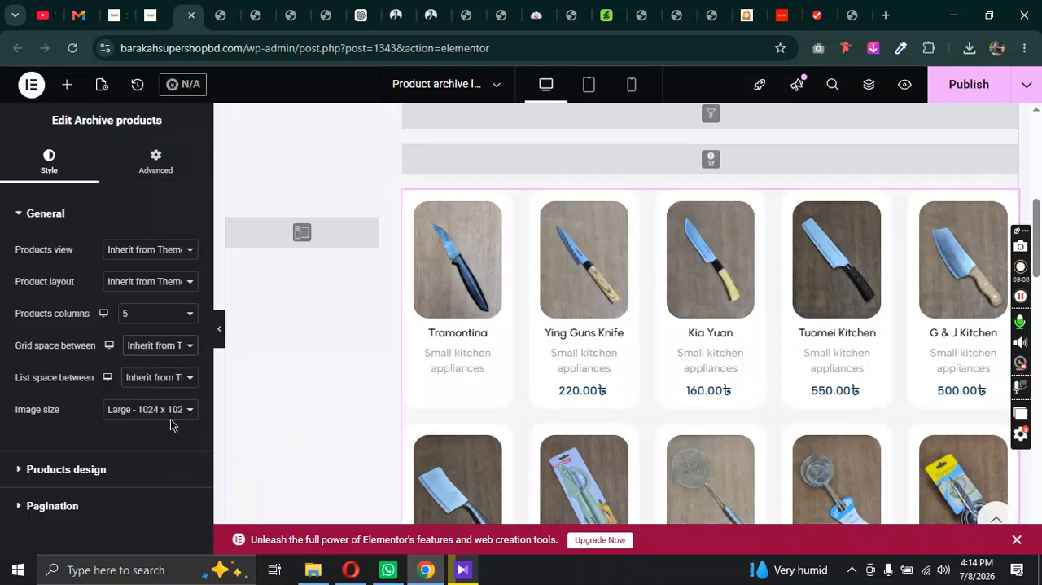
pyautogui.click(171, 352)
pyautogui.click(162, 421)
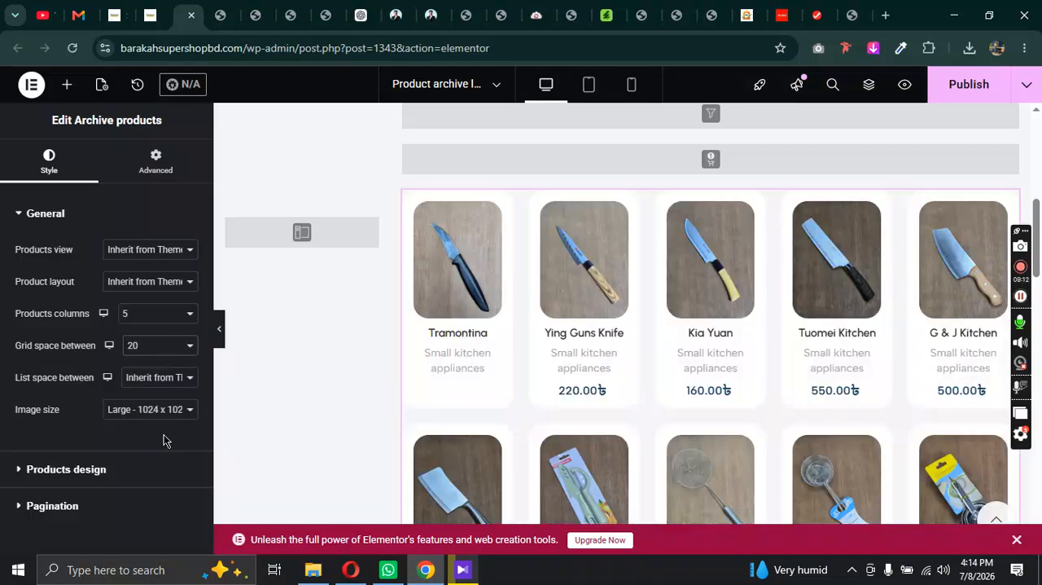
# Step: Try grid spacings of 0 and 30 between the archive products, and set the spacing back to Inherit from Theme Settings
pyautogui.click(166, 359)
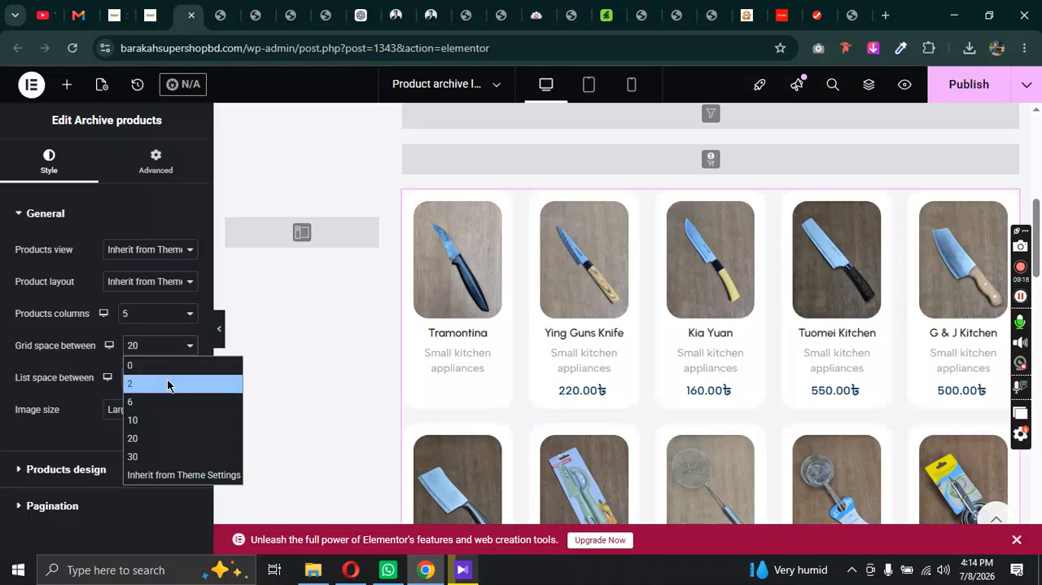
pyautogui.press('Escape')
pyautogui.click(161, 380)
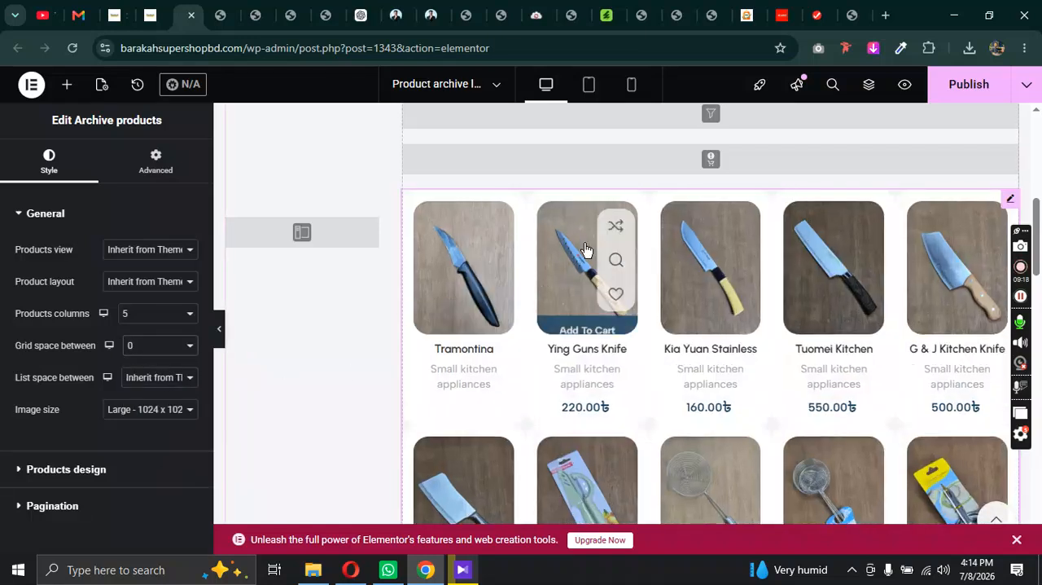
pyautogui.click(170, 345)
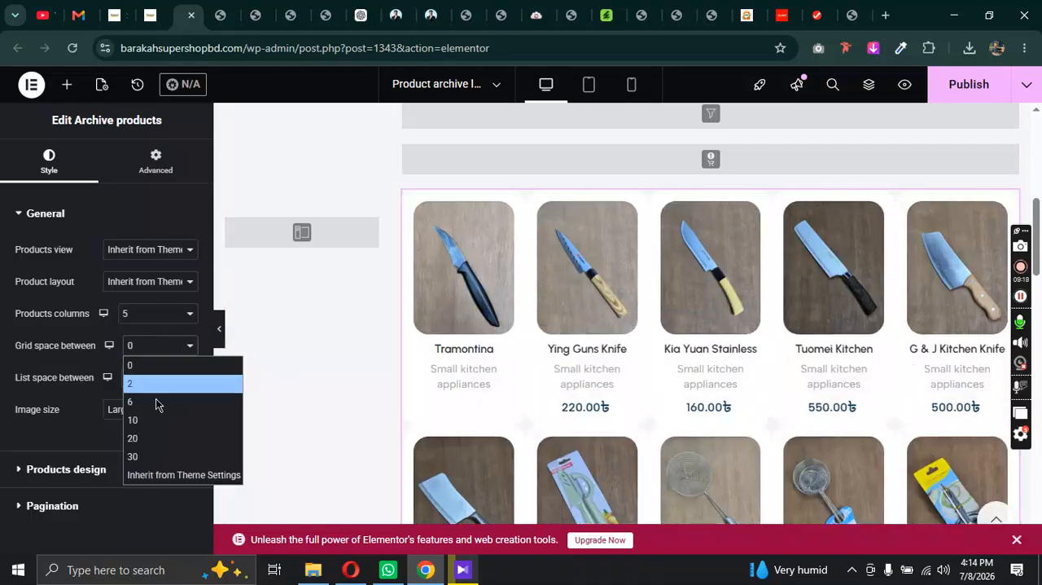
pyautogui.press('Escape')
pyautogui.click(152, 467)
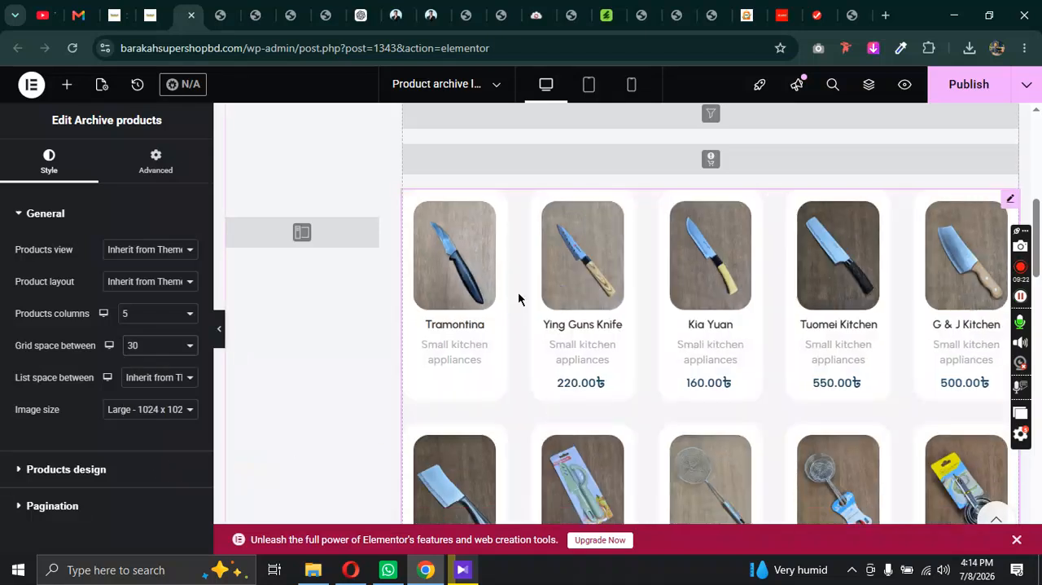
pyautogui.click(162, 346)
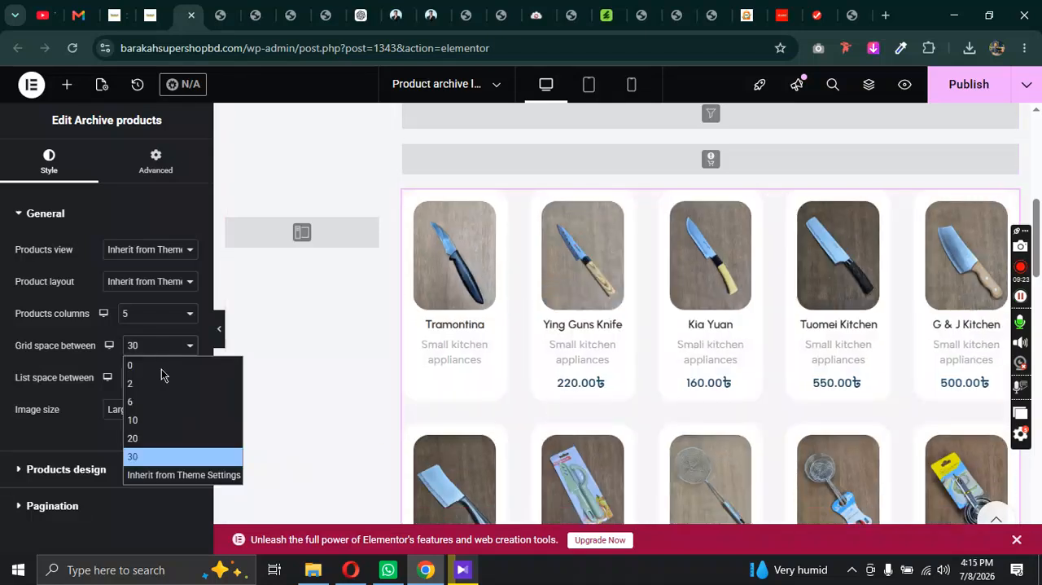
pyautogui.click(171, 478)
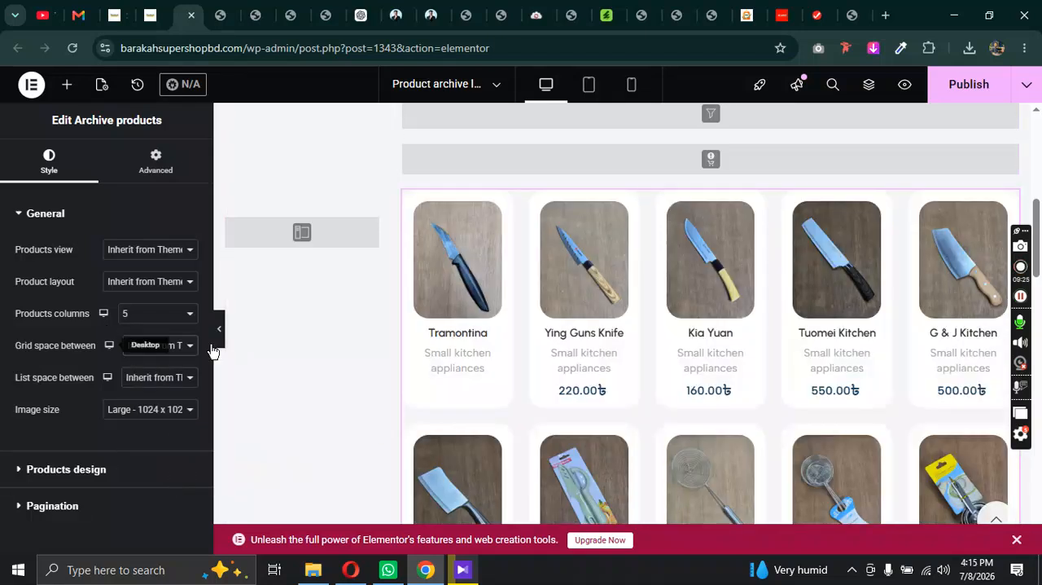
# Step: Look through the list spacing and image size options, and examine the product image heights on the live Shop page
pyautogui.click(175, 377)
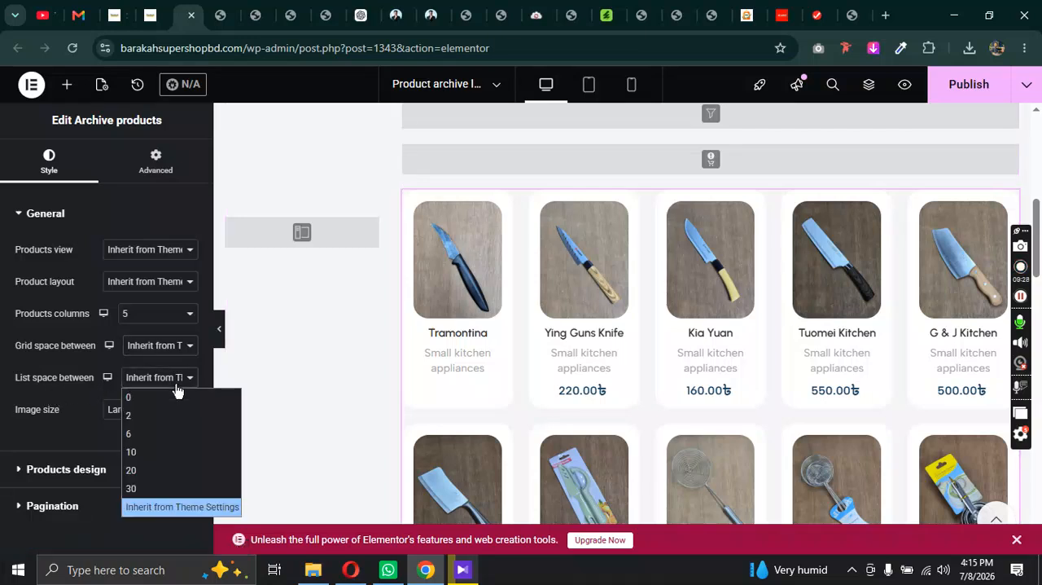
pyautogui.click(54, 387)
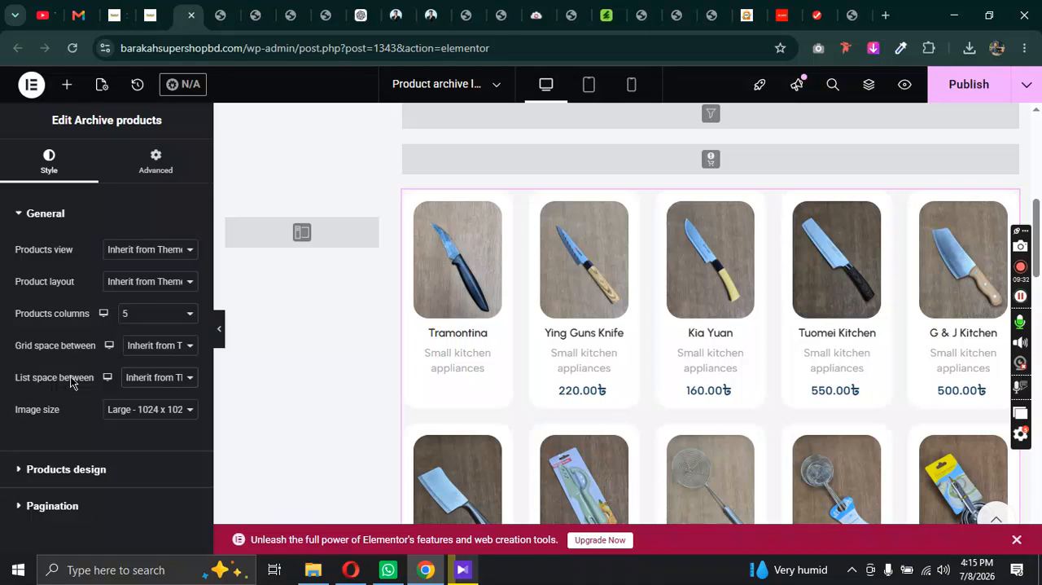
pyautogui.click(155, 417)
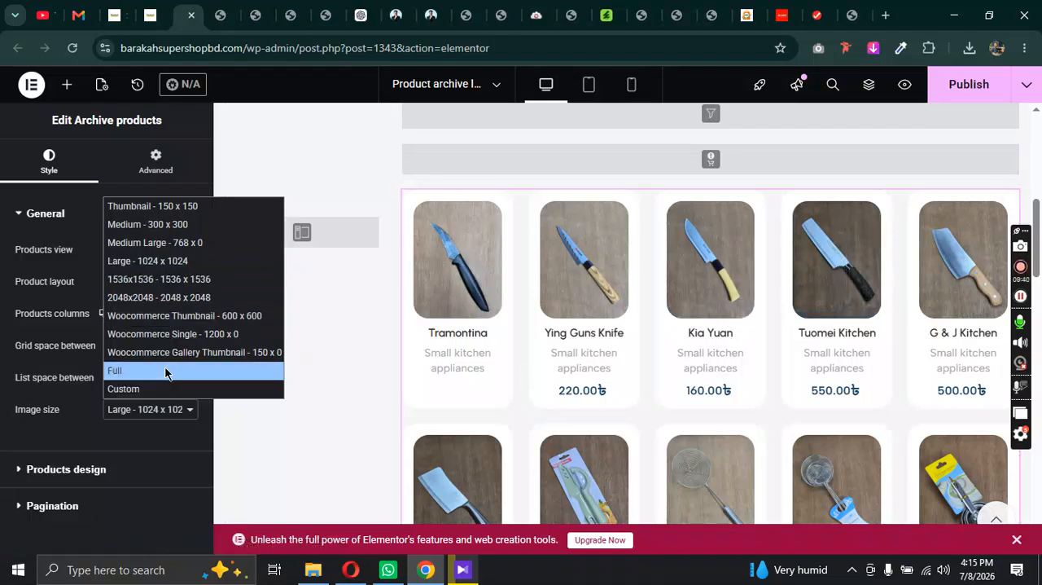
pyautogui.click(114, 15)
pyautogui.scroll(7, 562, 300)
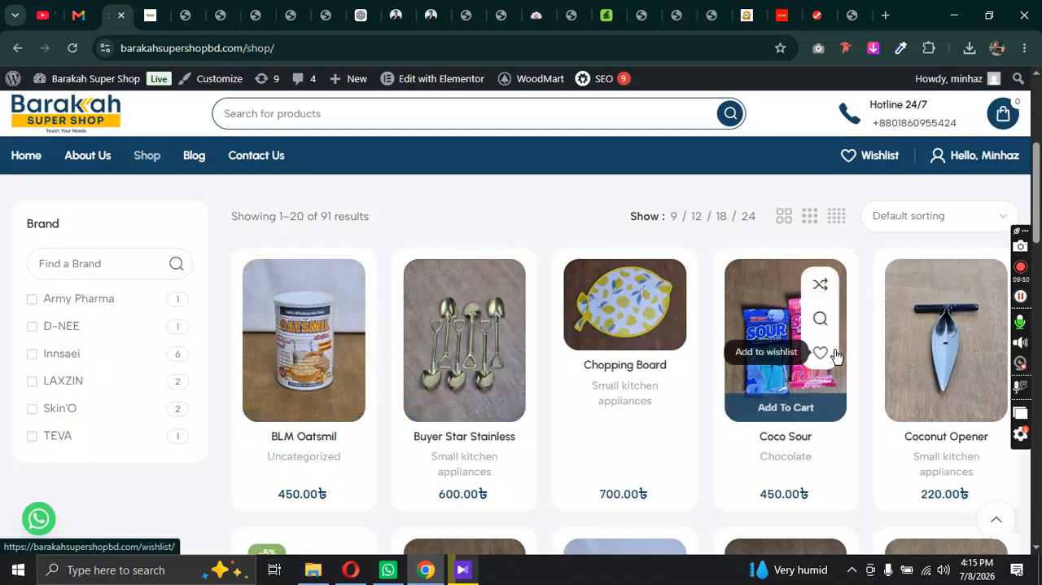
pyautogui.scroll(-4, 735, 354)
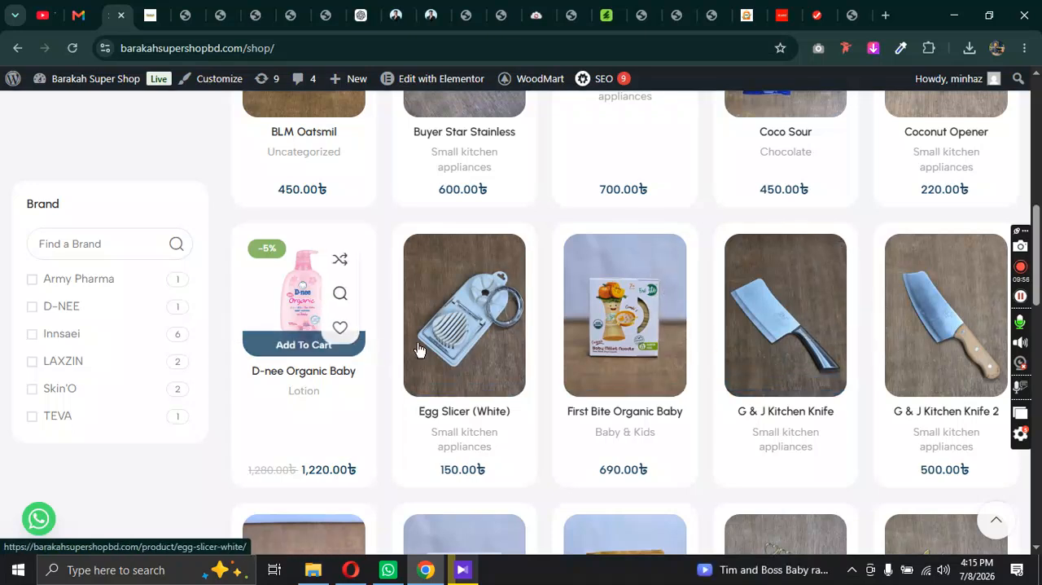
pyautogui.scroll(1, 896, 353)
pyautogui.scroll(1, 781, 358)
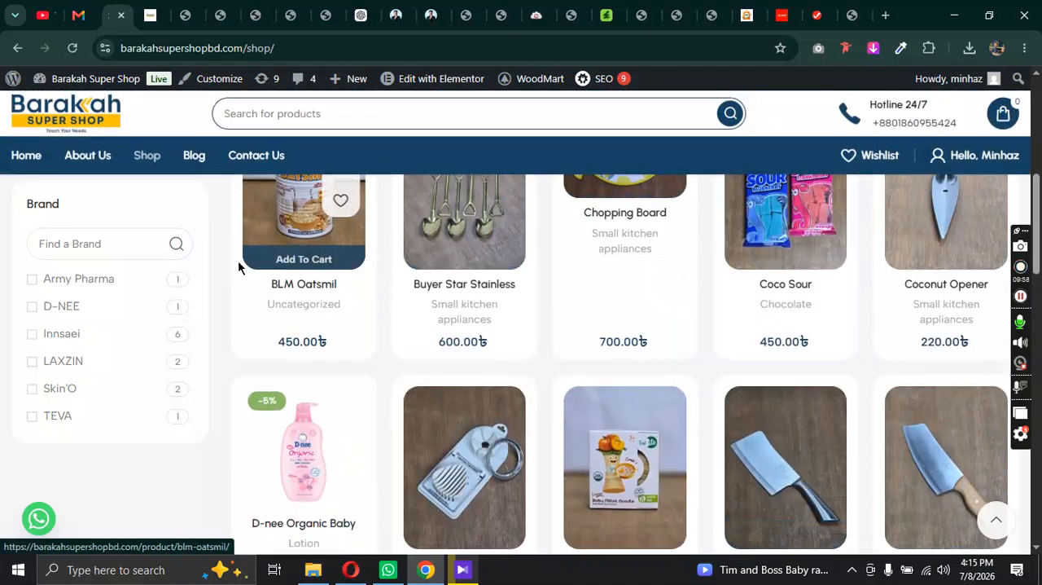
# Step: Set the archive products' image size to Custom with 200 width and 300 height, apply it and publish the layout
pyautogui.click(151, 8)
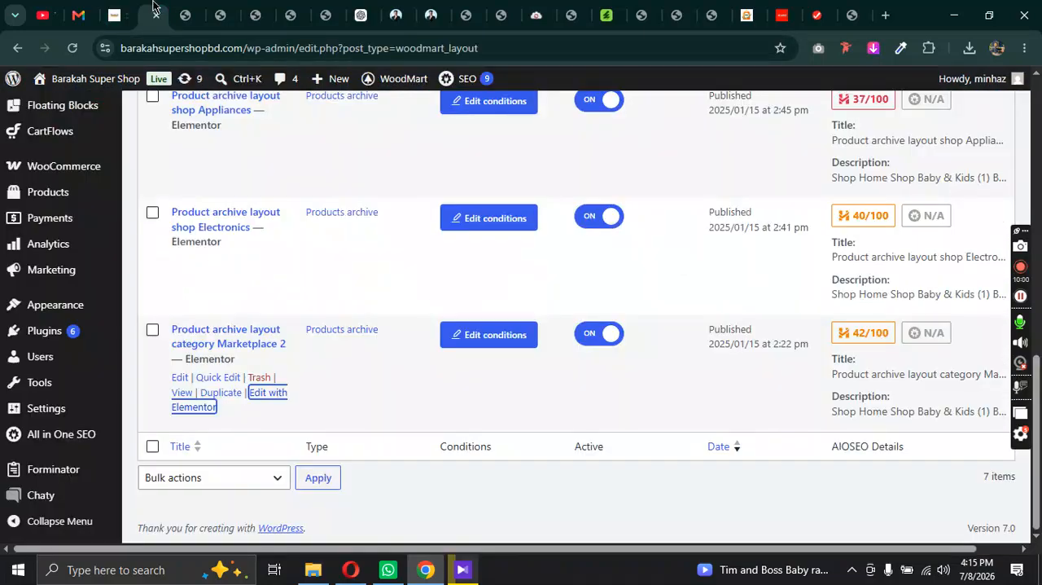
pyautogui.click(174, 5)
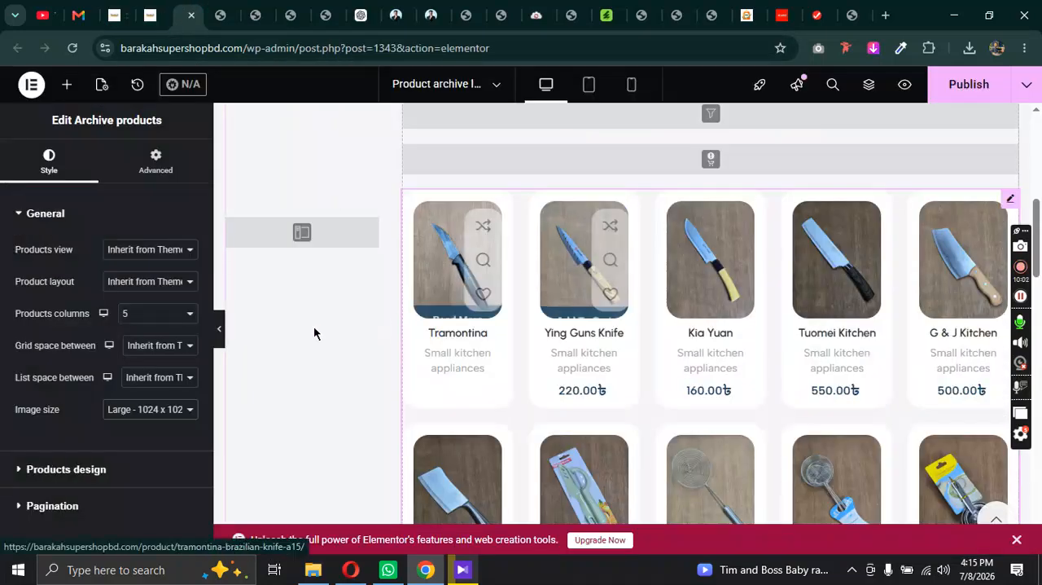
pyautogui.click(157, 410)
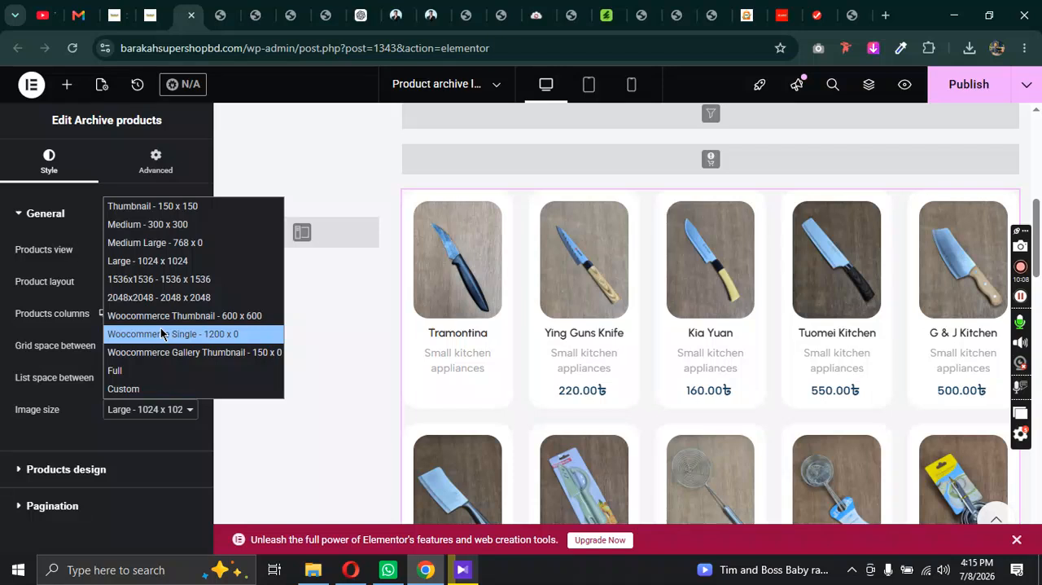
pyautogui.click(152, 389)
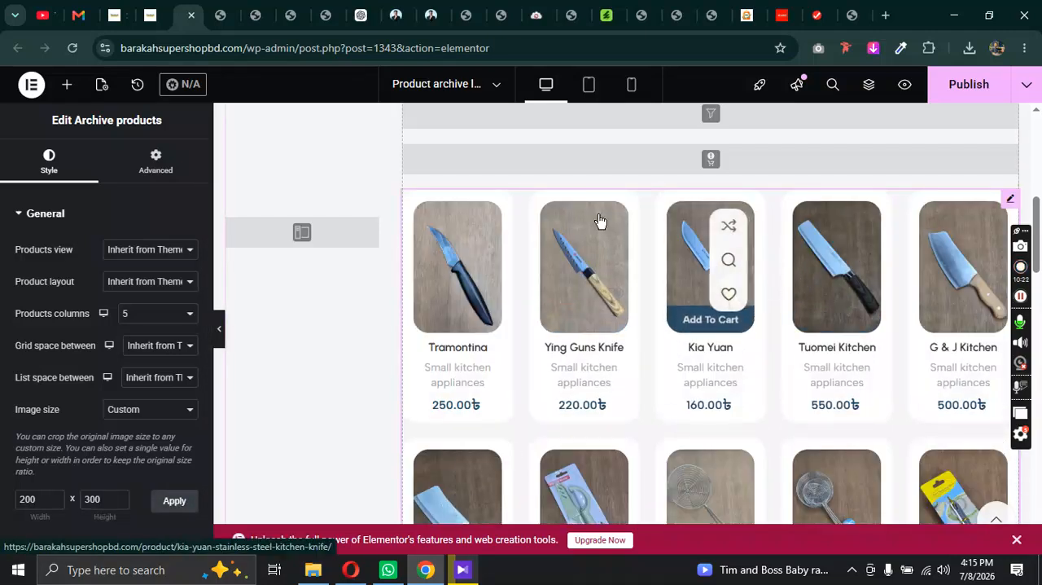
pyautogui.click(976, 92)
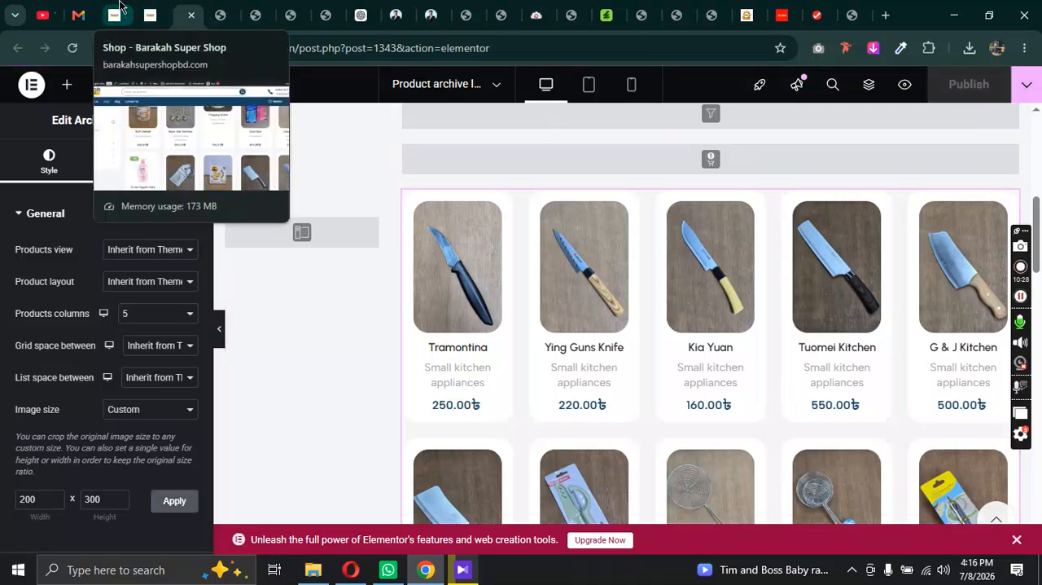
# Step: Reload the live Shop page and examine the product image sizes across the whole grid
pyautogui.click(118, 9)
pyautogui.click(73, 47)
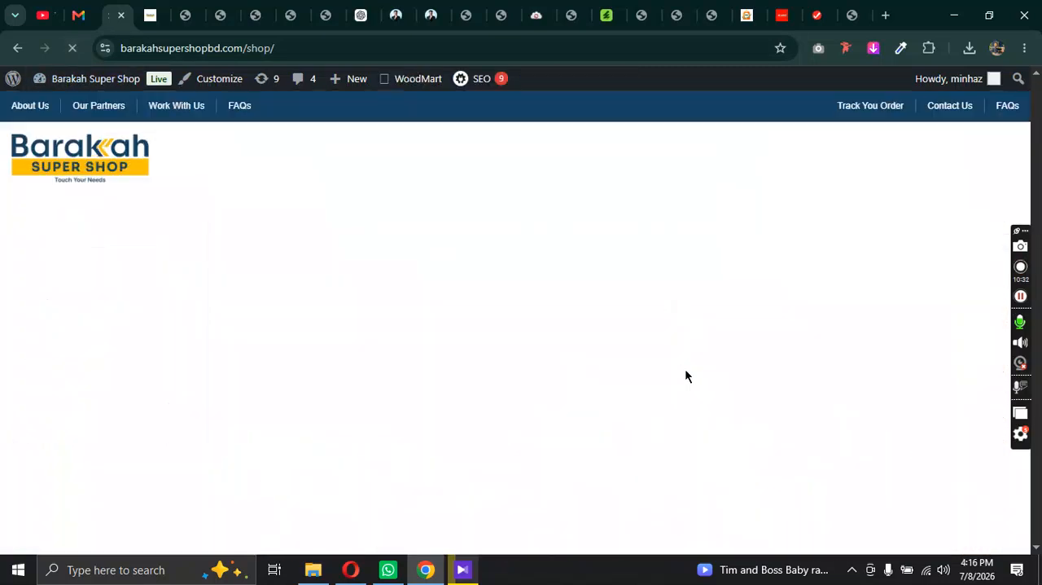
pyautogui.scroll(-3, 686, 374)
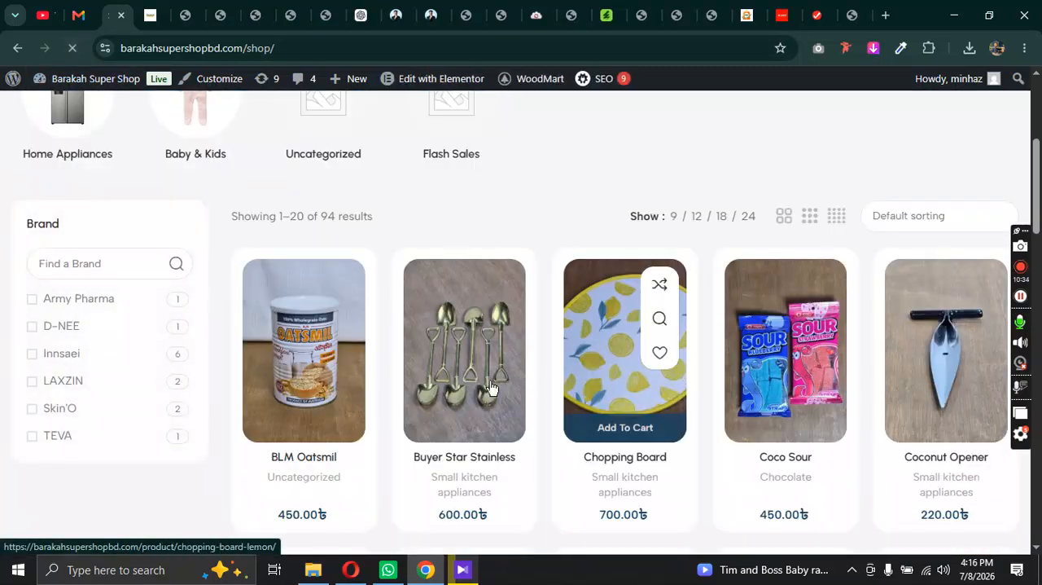
pyautogui.scroll(-5, 913, 387)
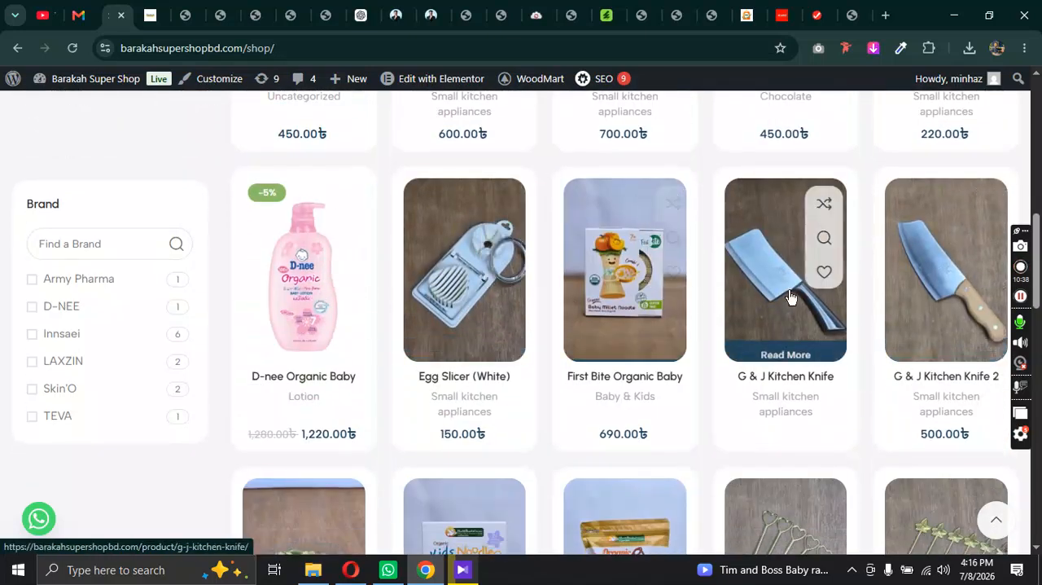
pyautogui.scroll(-2, 935, 302)
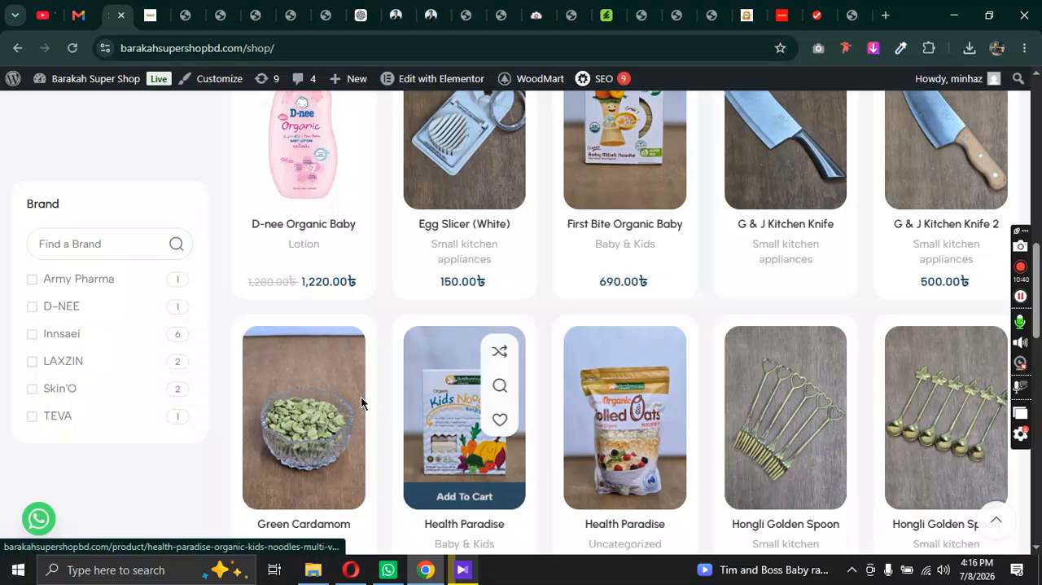
pyautogui.scroll(-4, 367, 391)
pyautogui.scroll(-2, 895, 370)
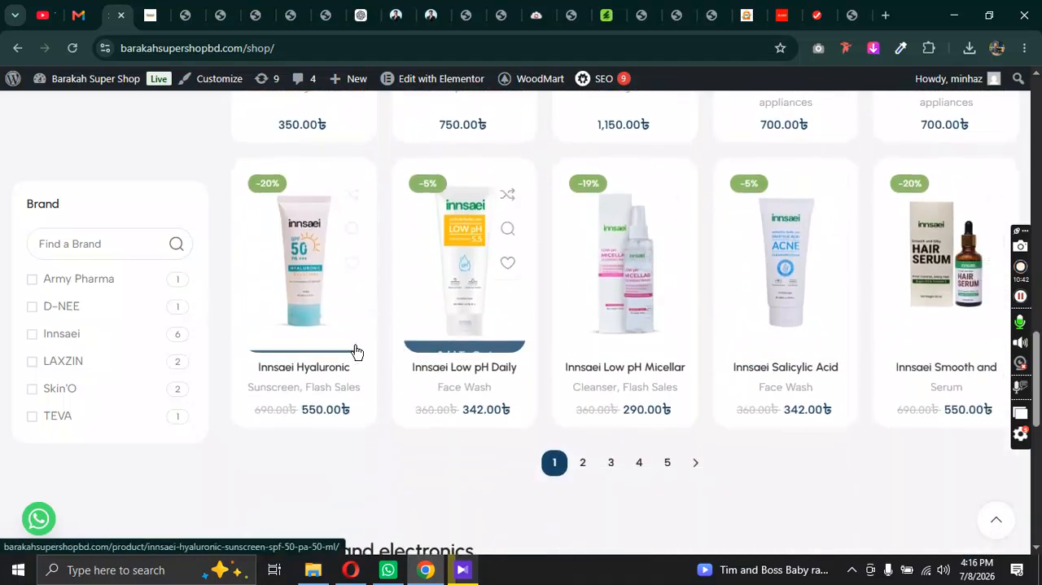
pyautogui.scroll(2, 774, 391)
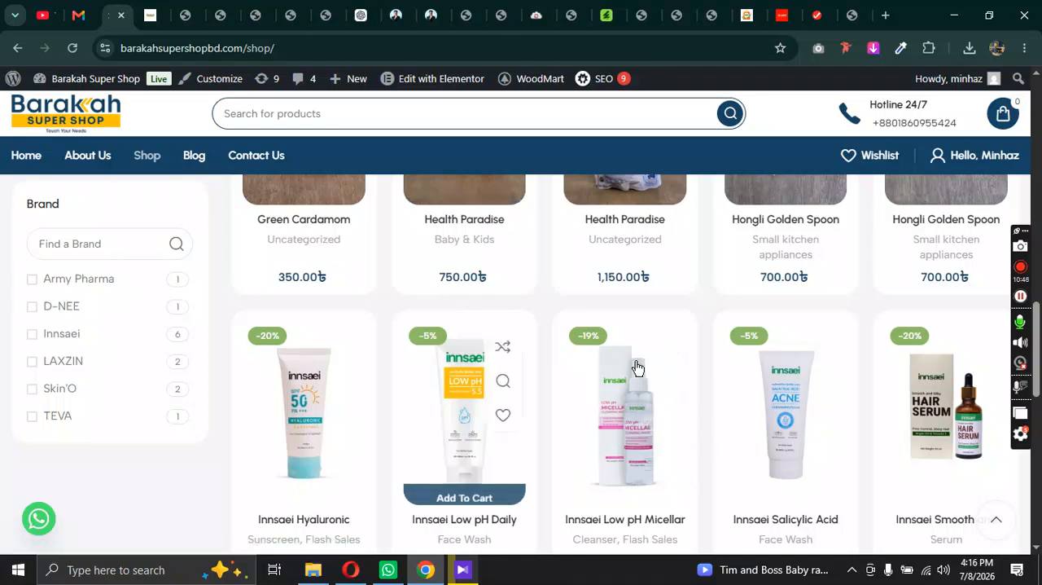
# Step: Return to the product archive layout in Elementor and open the archive products' Products design settings
pyautogui.click(187, 13)
pyautogui.scroll(-2, 122, 415)
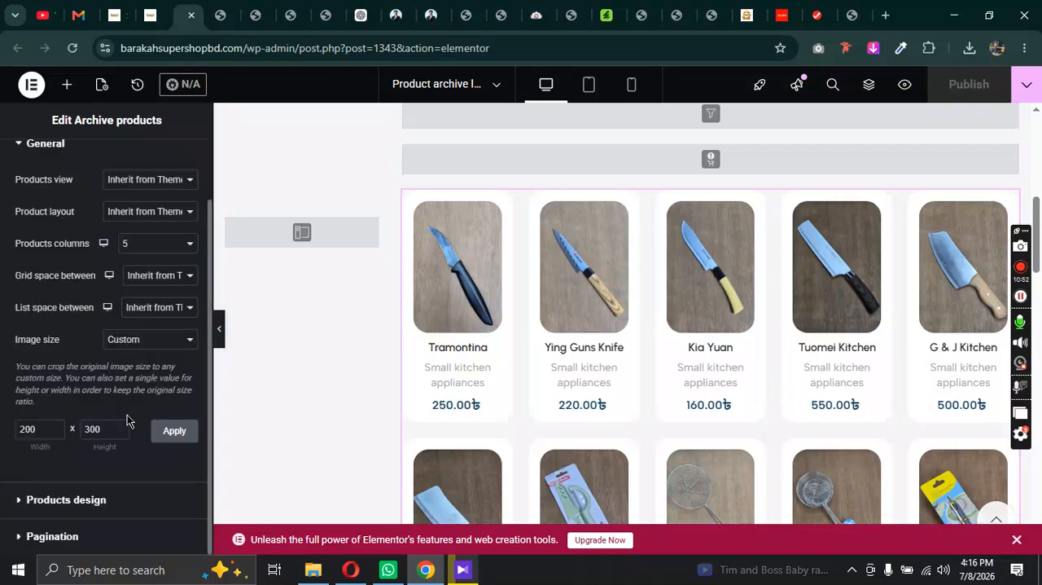
pyautogui.click(66, 499)
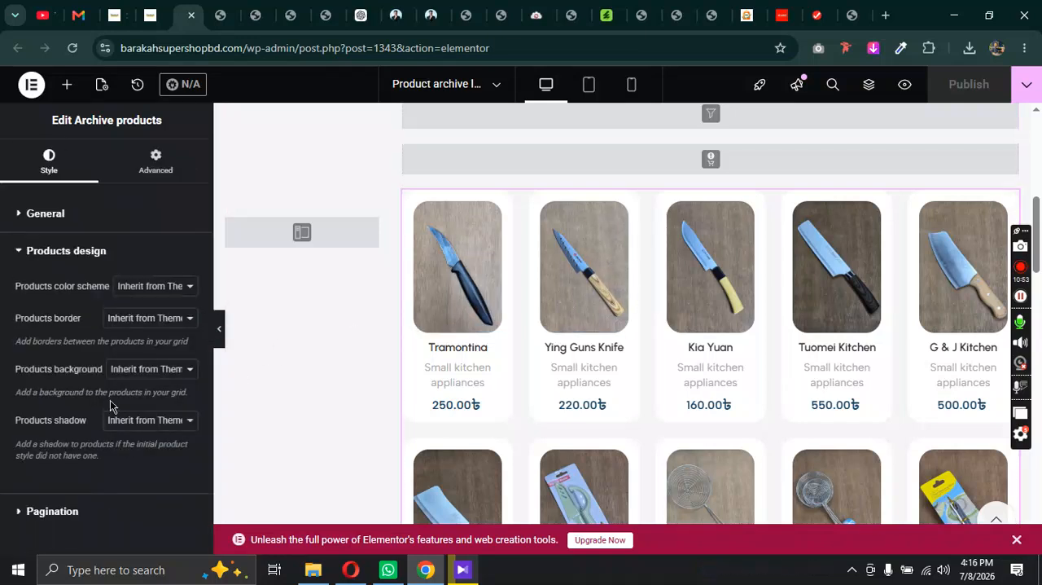
# Step: Try the Dark, Light and Default products color schemes, and set the scheme back to Inherit from Theme Settings
pyautogui.click(140, 288)
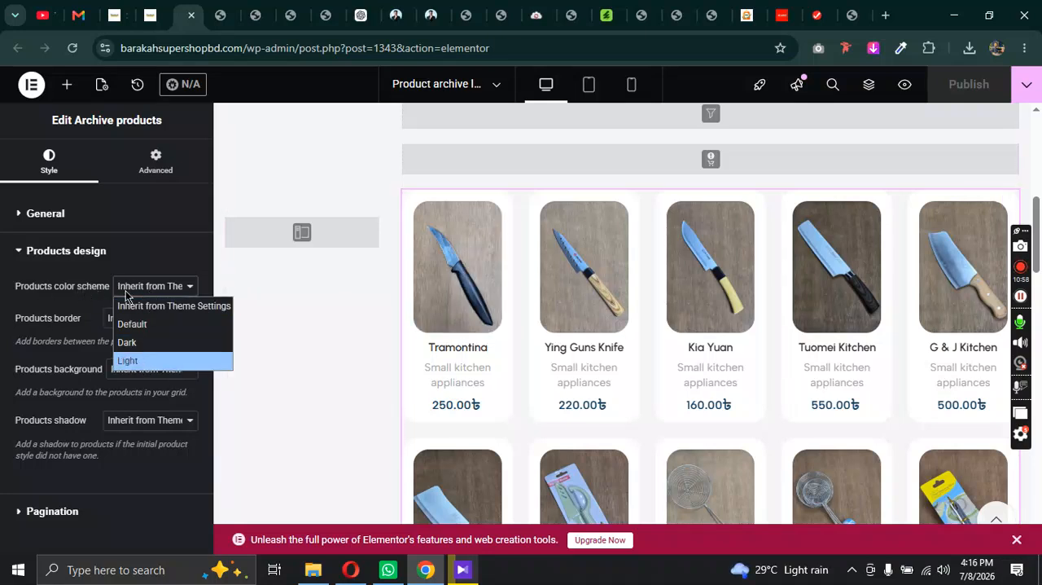
pyautogui.click(164, 351)
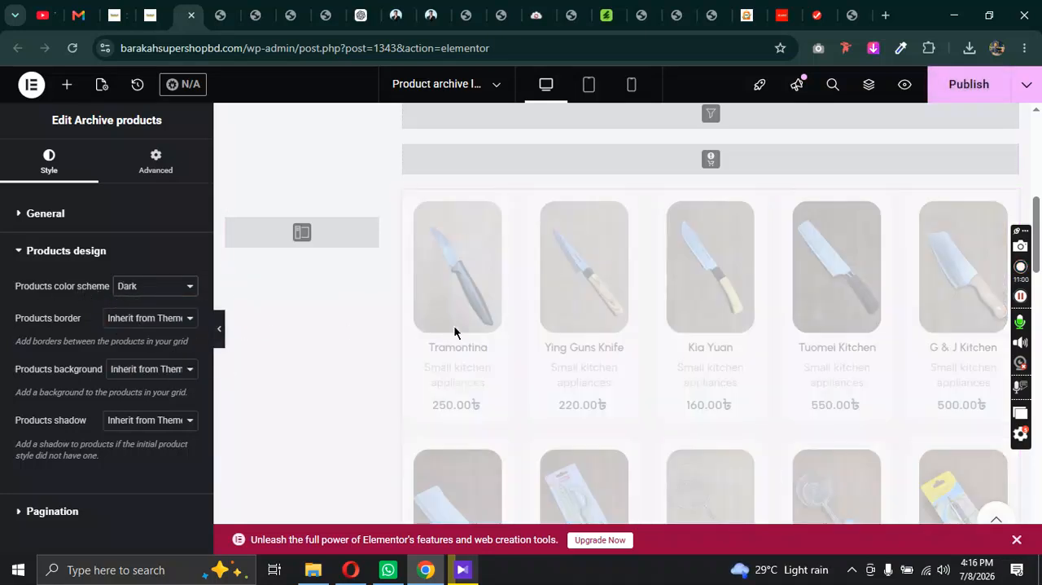
pyautogui.click(143, 289)
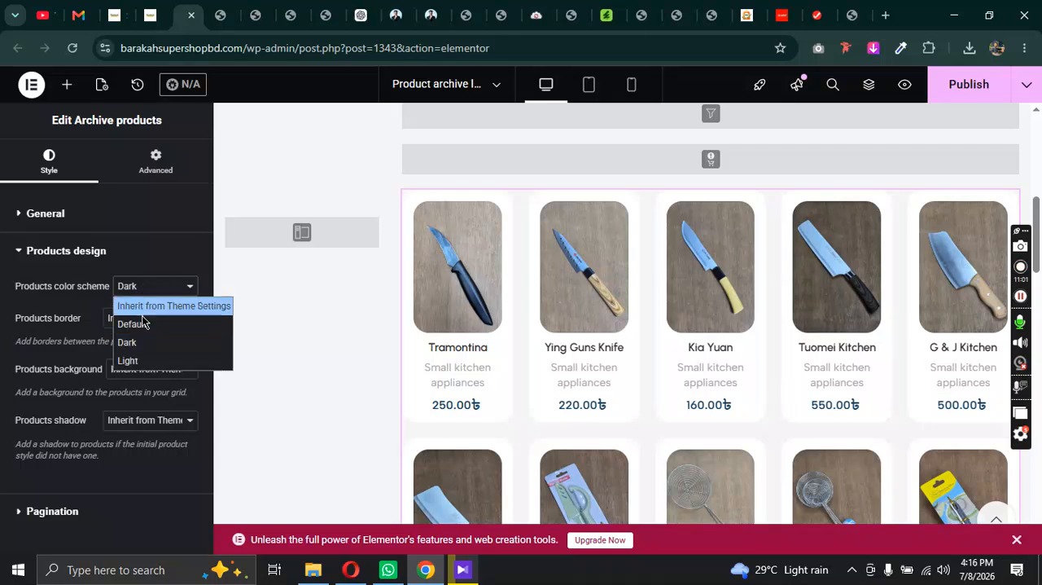
pyautogui.click(140, 360)
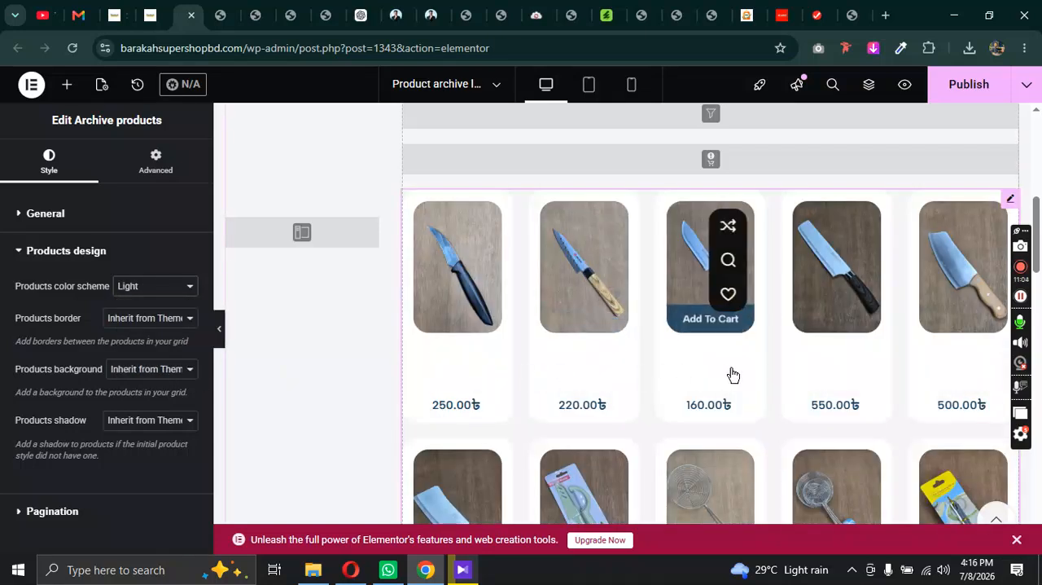
pyautogui.click(130, 286)
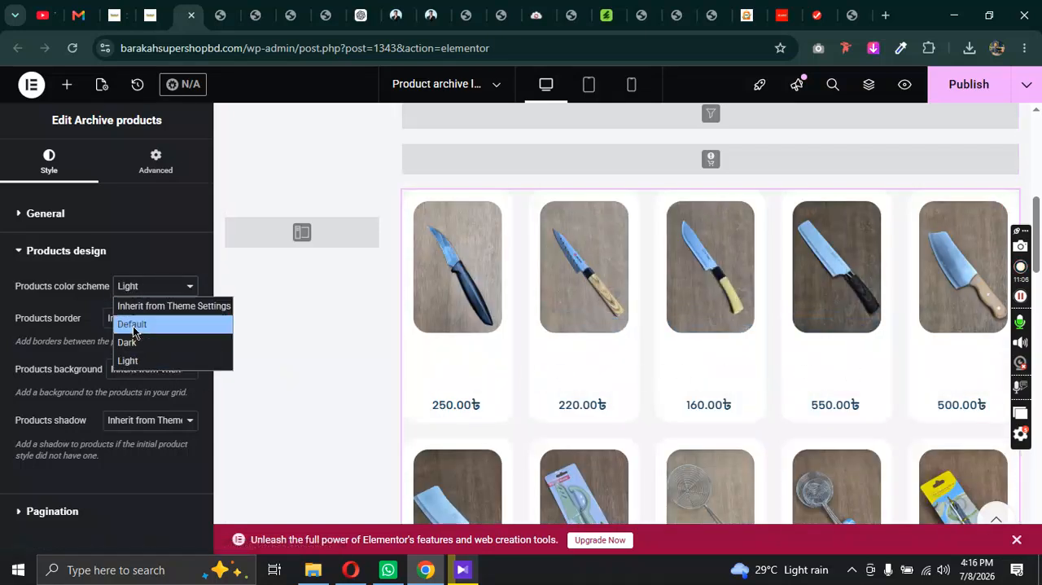
pyautogui.click(152, 324)
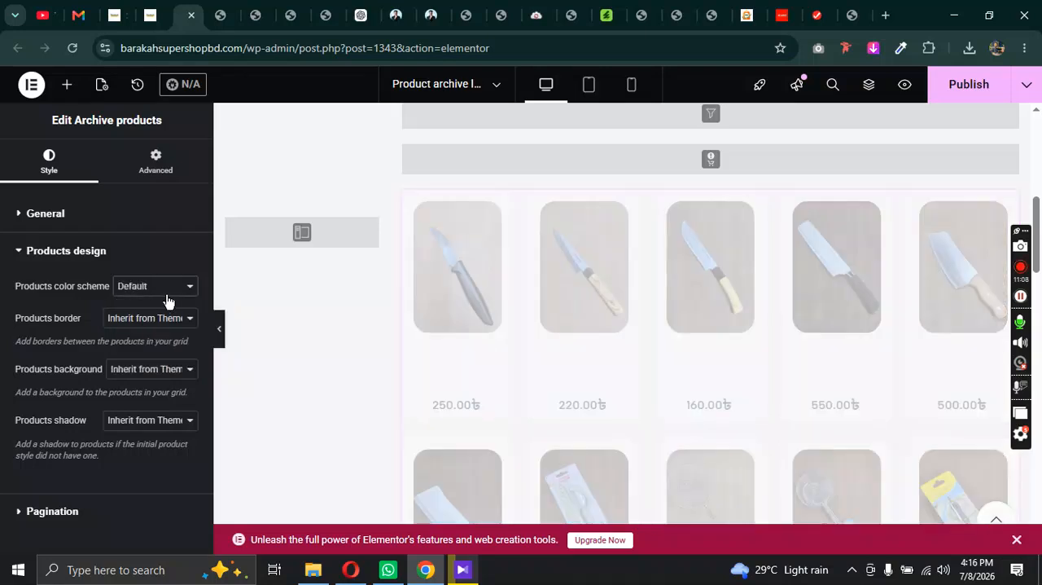
pyautogui.click(168, 290)
pyautogui.click(173, 305)
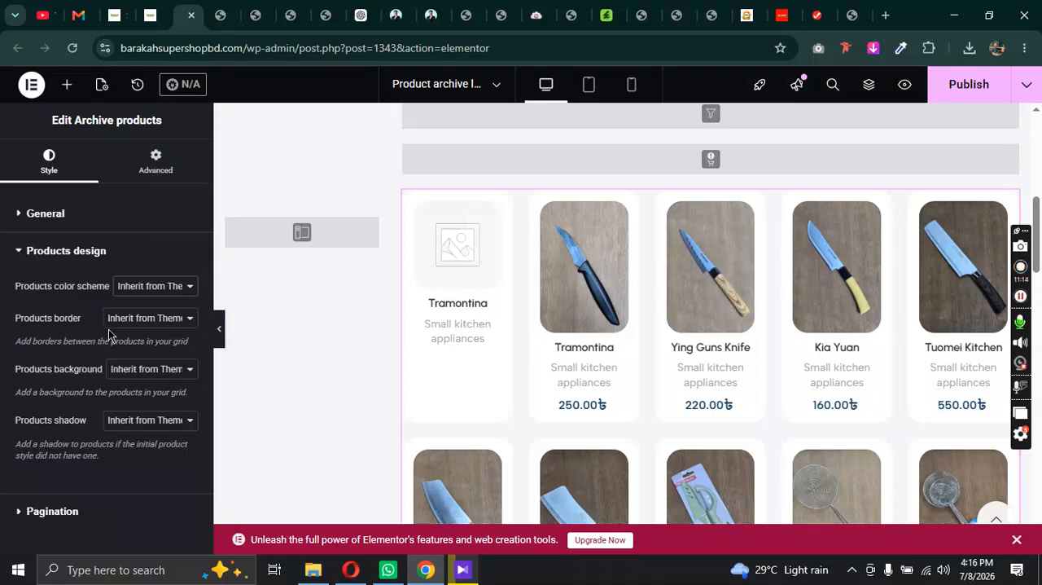
# Step: Enable the products border, compare the Outside and Inside border positions, keep Inside, and check the custom border color picker
pyautogui.click(157, 320)
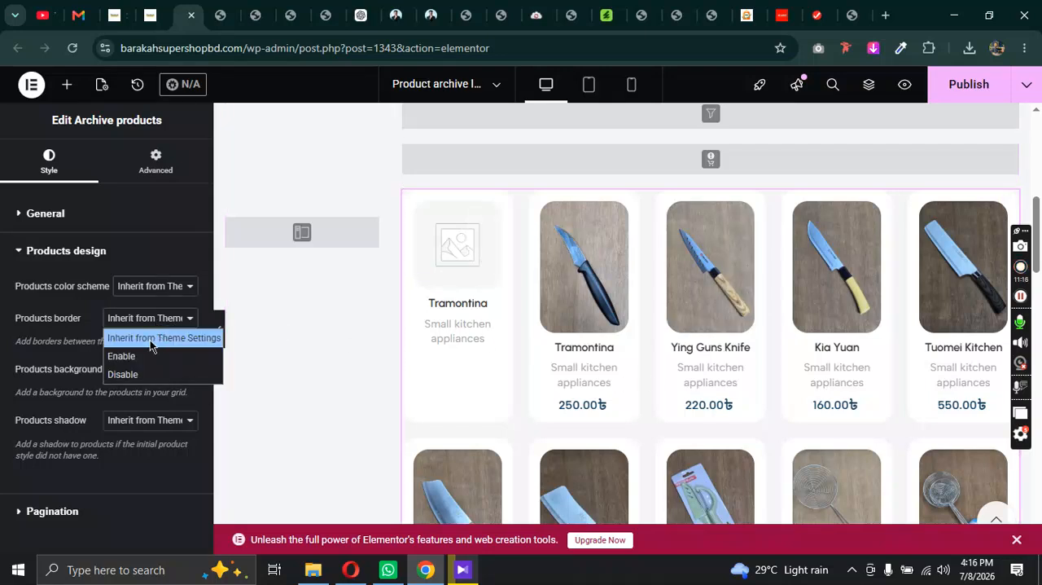
pyautogui.click(143, 363)
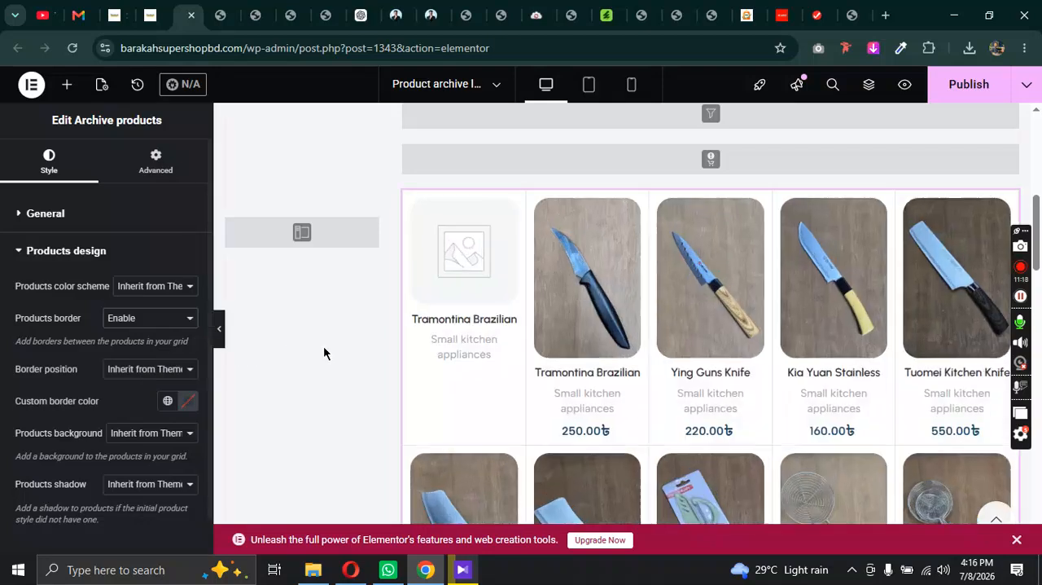
pyautogui.click(132, 372)
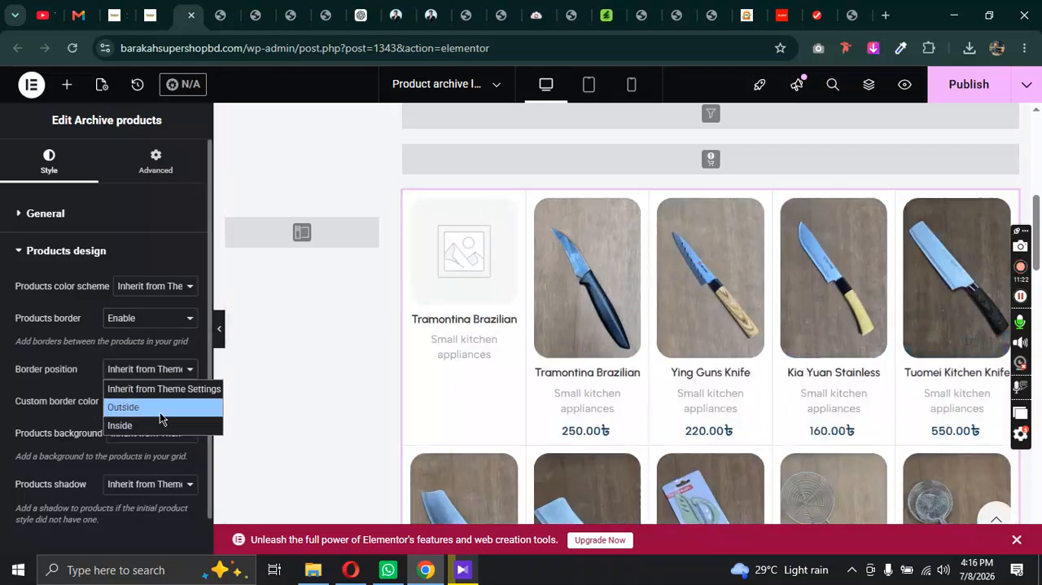
pyautogui.click(126, 413)
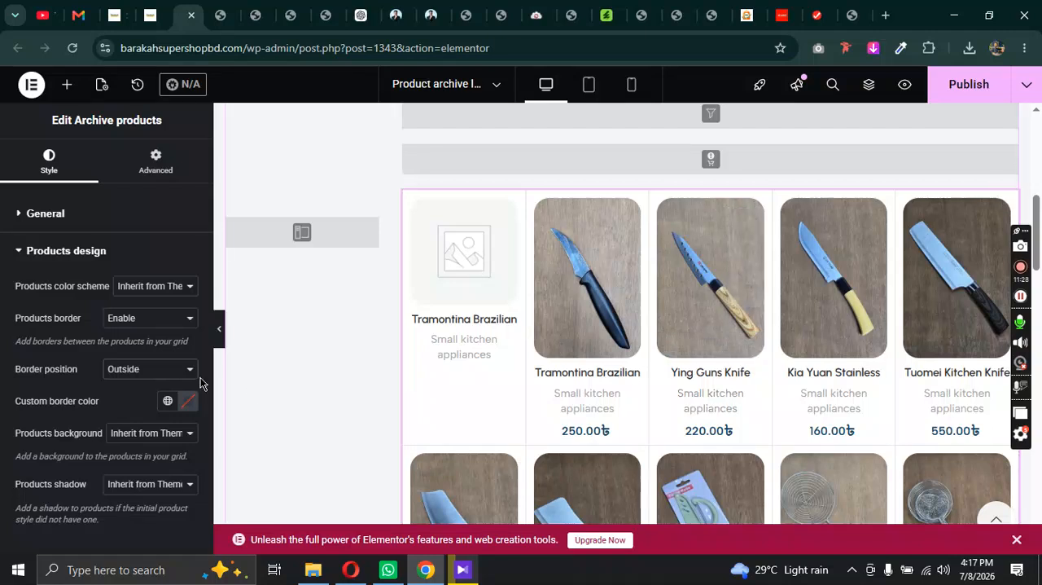
pyautogui.click(152, 373)
pyautogui.click(153, 425)
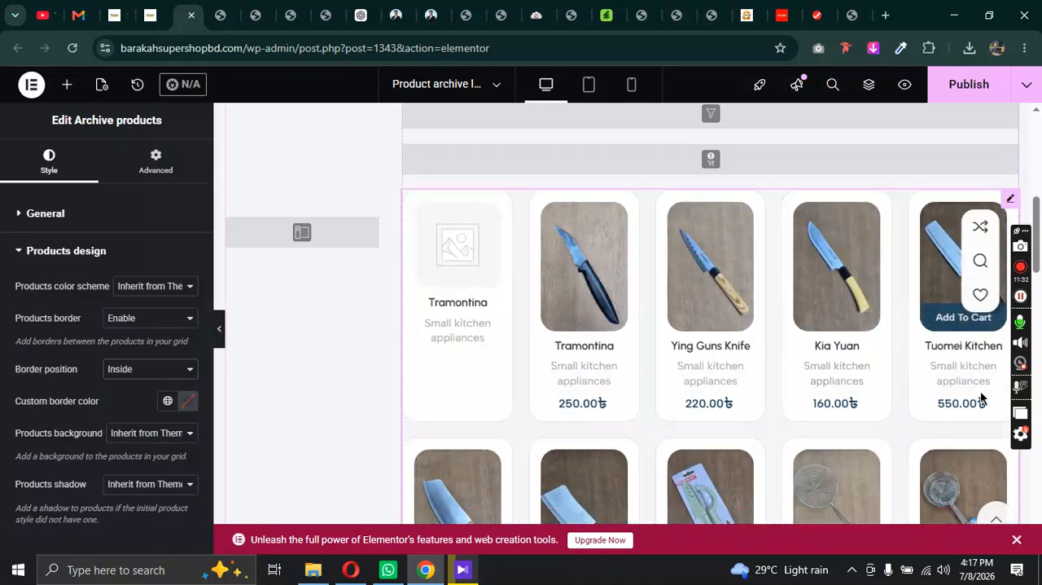
pyautogui.scroll(-3, 846, 375)
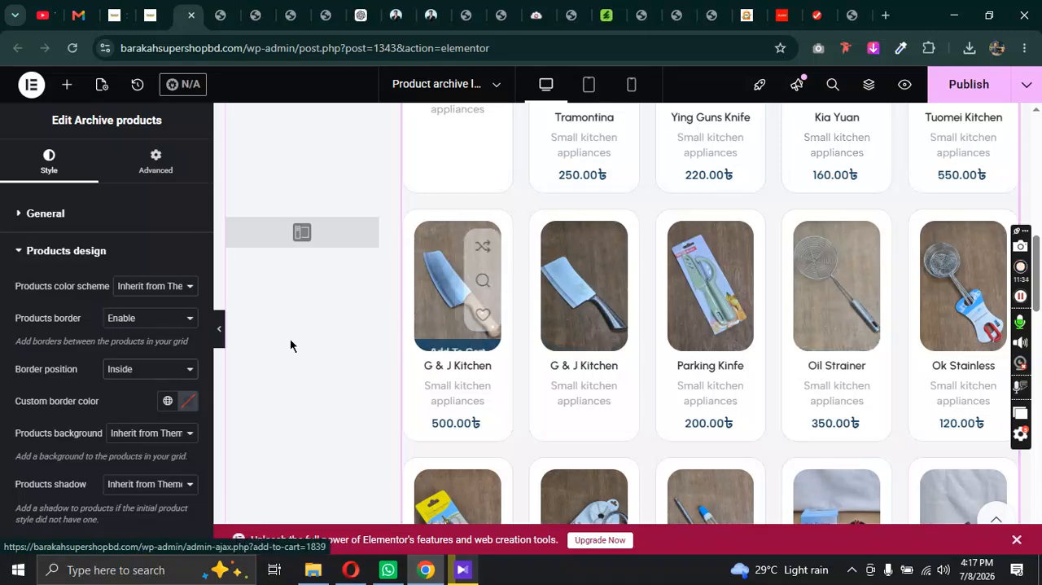
pyautogui.scroll(-1, 145, 344)
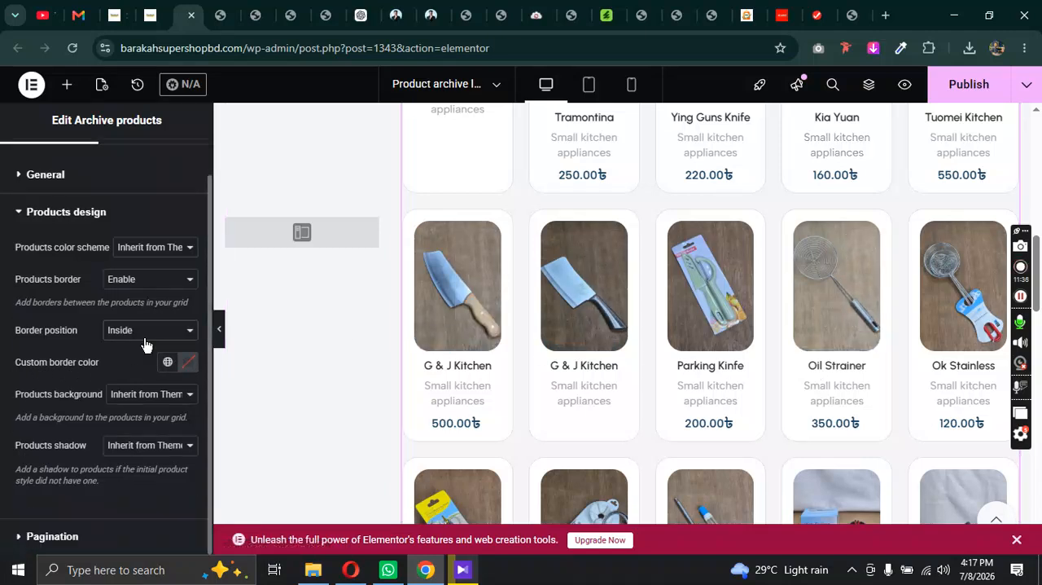
pyautogui.click(188, 367)
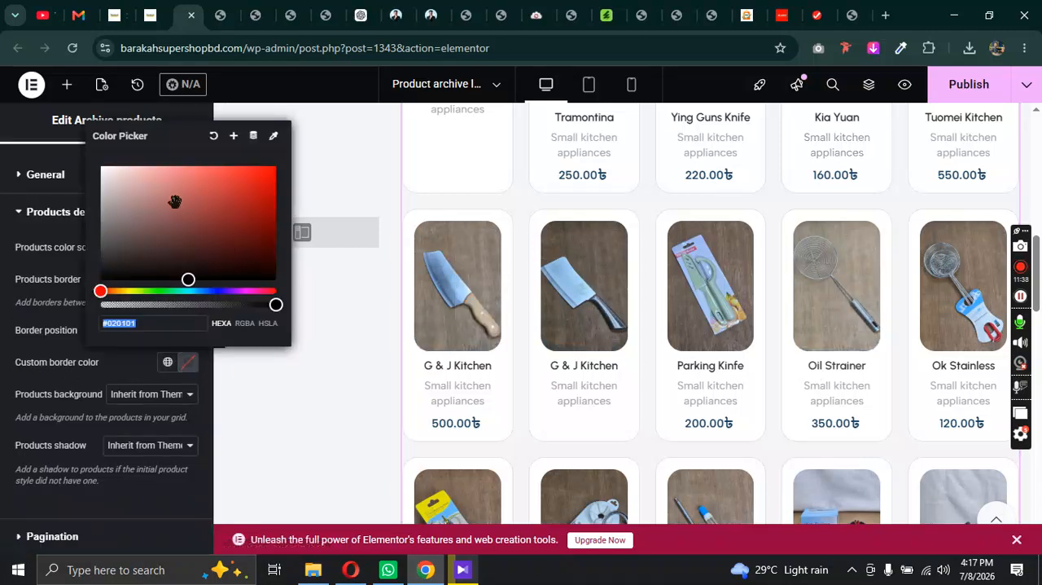
pyautogui.click(140, 370)
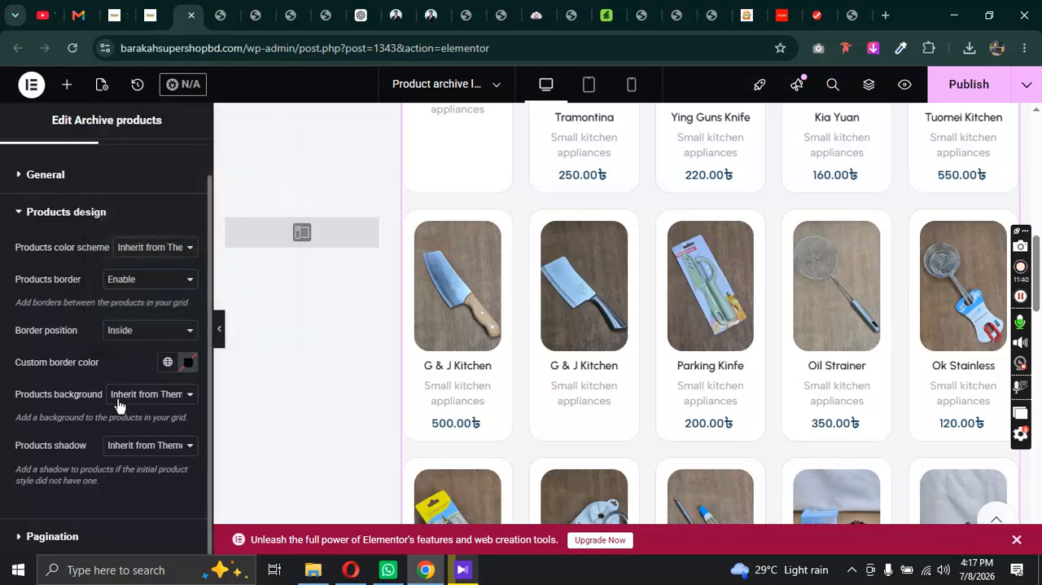
# Step: Try a products background with custom color #CF6565, clear the color, and set the background back to Inherit from Theme Settings
pyautogui.click(148, 399)
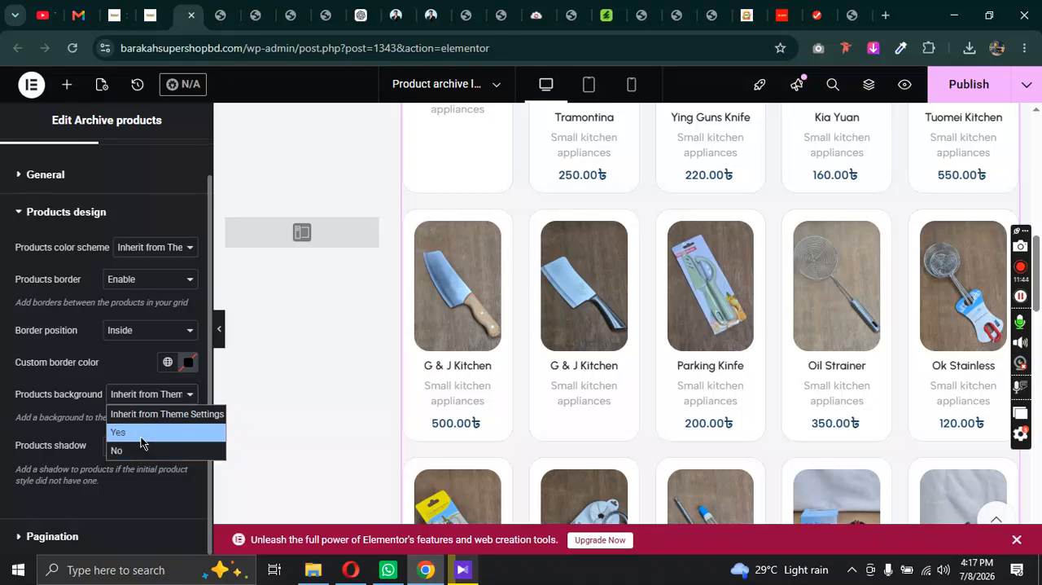
pyautogui.click(141, 433)
pyautogui.click(190, 448)
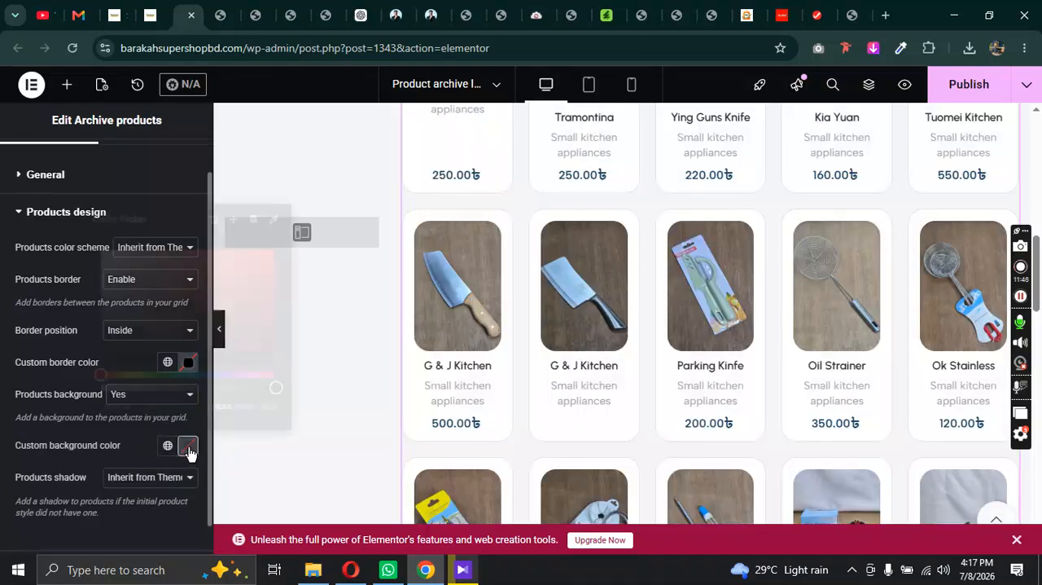
pyautogui.moveTo(242, 330); pyautogui.dragTo(189, 271)
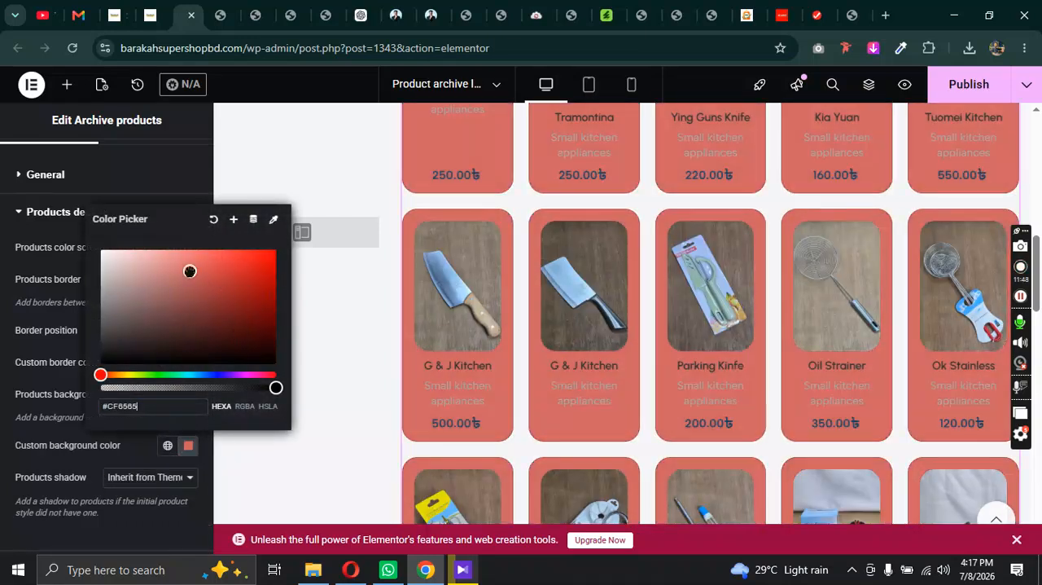
pyautogui.click(215, 221)
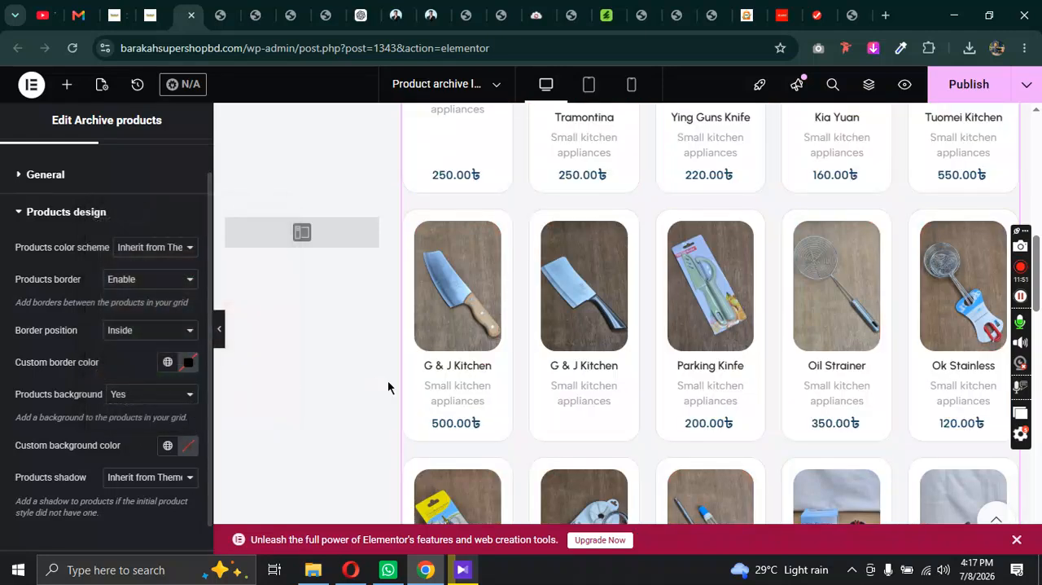
pyautogui.scroll(-1, 156, 386)
pyautogui.click(151, 367)
pyautogui.click(149, 380)
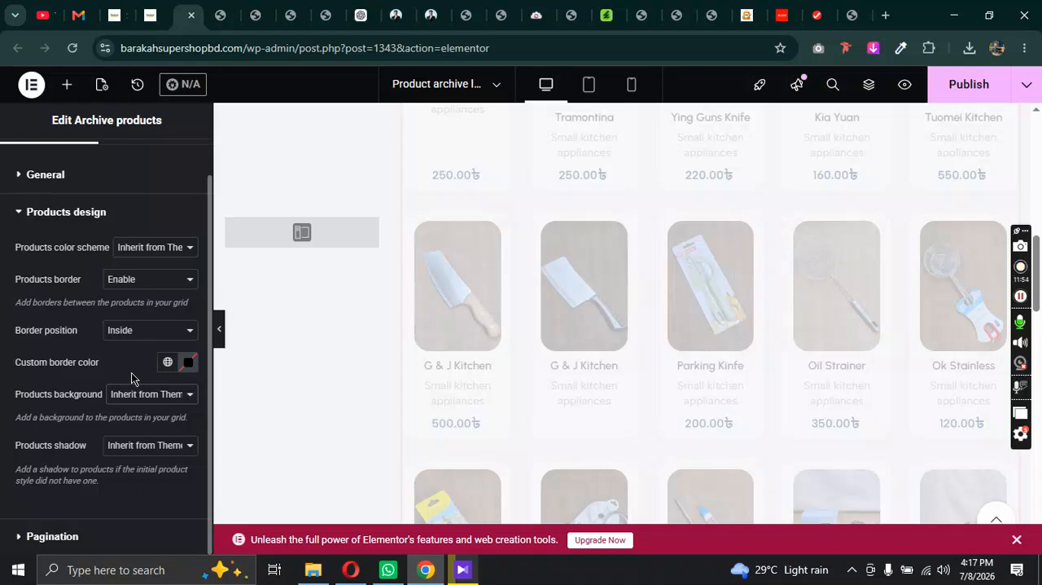
# Step: Set the products shadow to Yes and examine the product cards across the grid preview
pyautogui.click(155, 461)
pyautogui.click(150, 425)
pyautogui.scroll(-2, 263, 392)
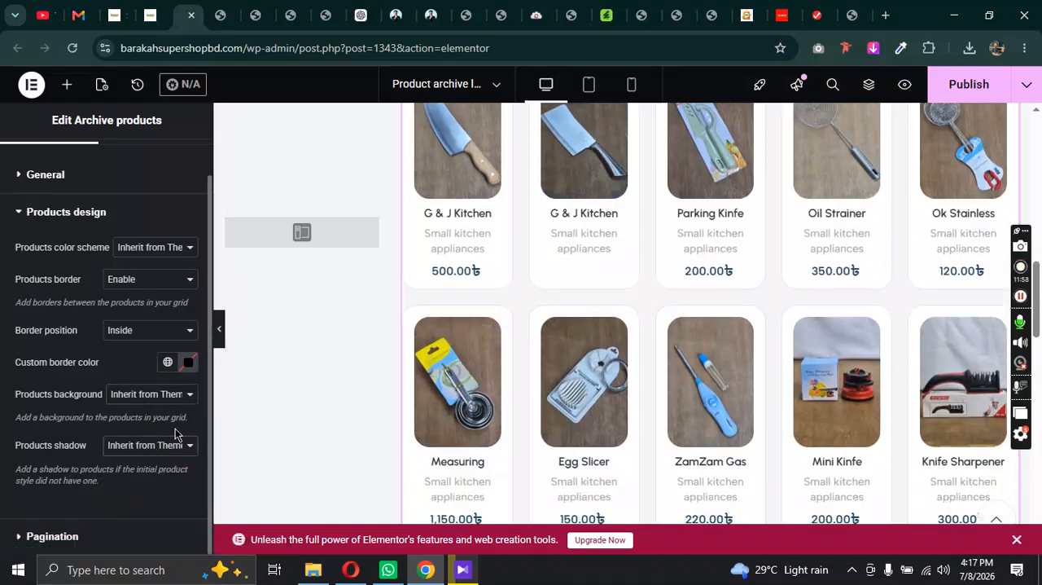
pyautogui.click(156, 445)
pyautogui.click(151, 484)
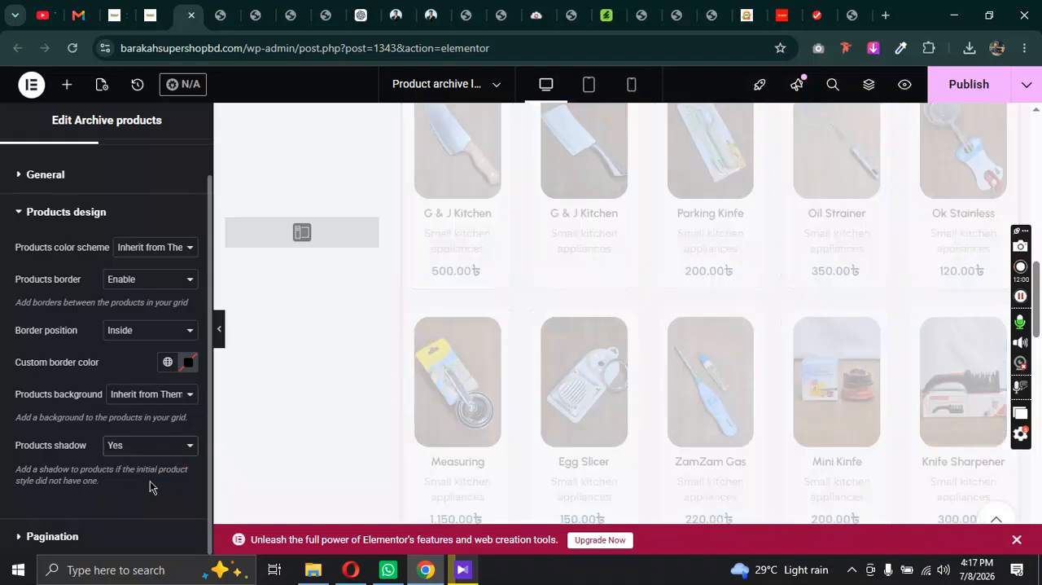
pyautogui.scroll(3, 643, 285)
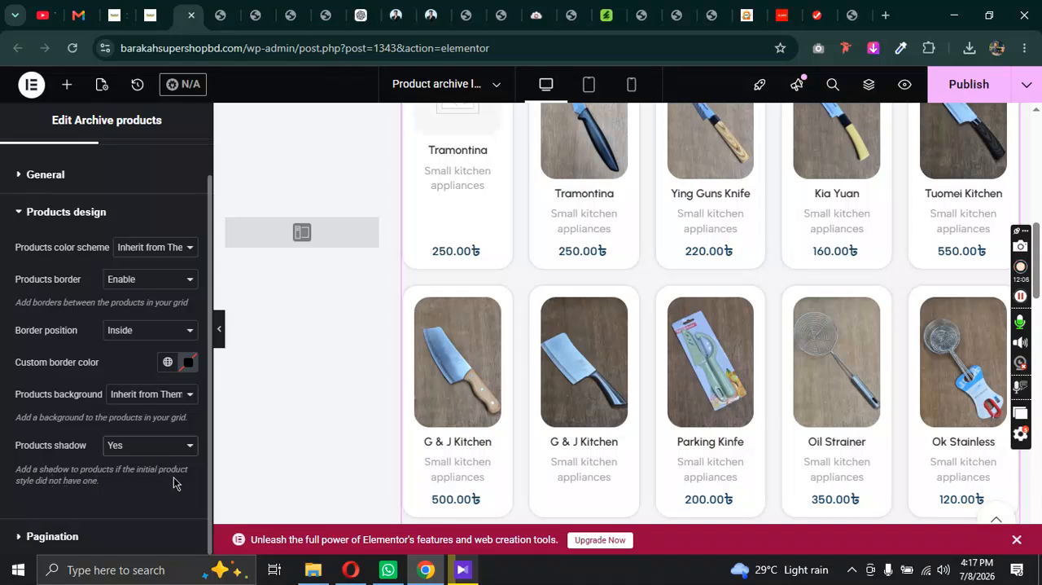
pyautogui.scroll(-4, 662, 478)
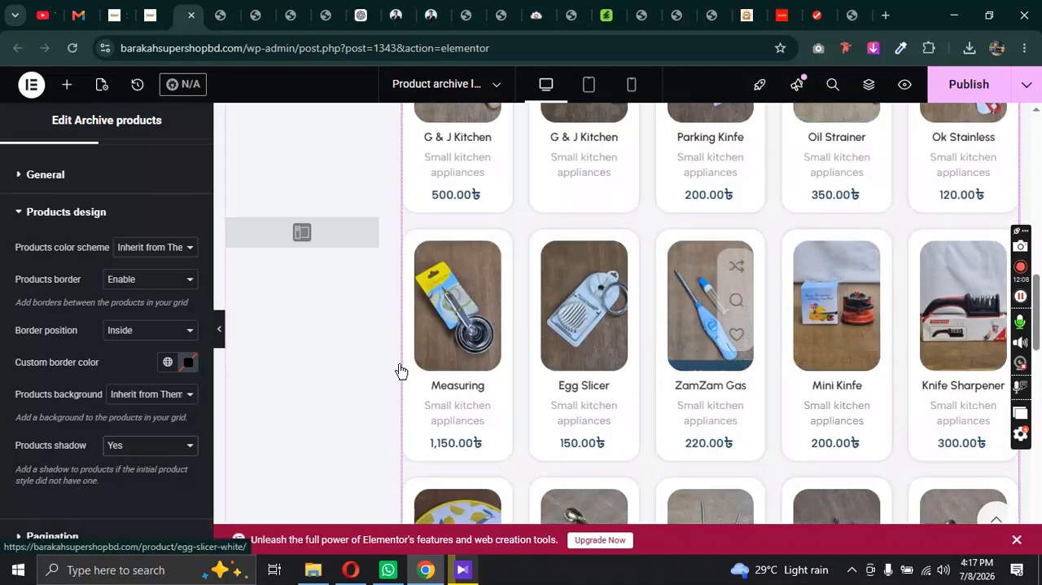
# Step: Compare the products shadow with Inherit from Theme Settings, set it back to Yes and publish the layout
pyautogui.click(152, 452)
pyautogui.click(145, 467)
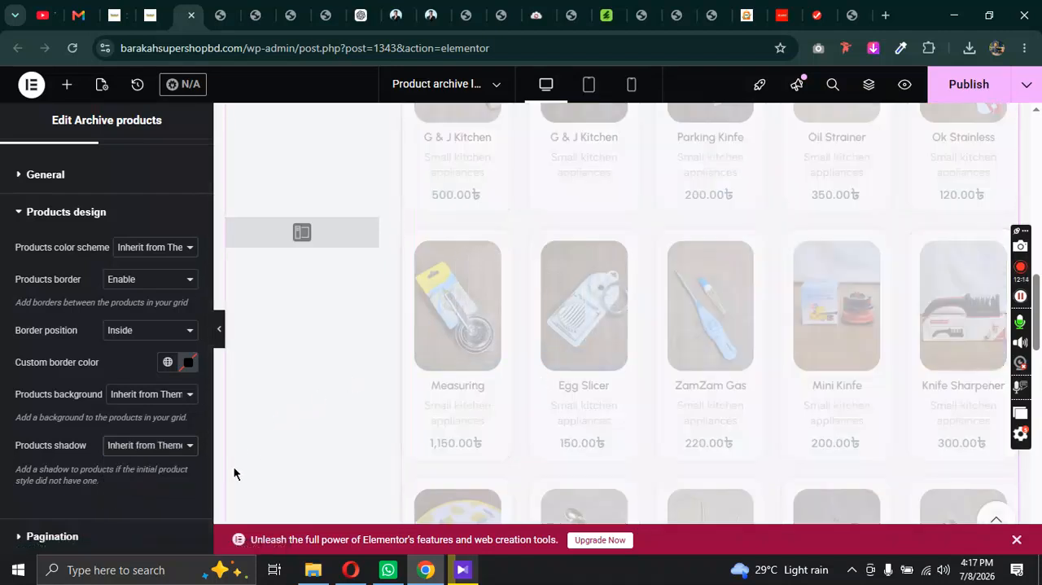
pyautogui.click(162, 456)
pyautogui.click(147, 484)
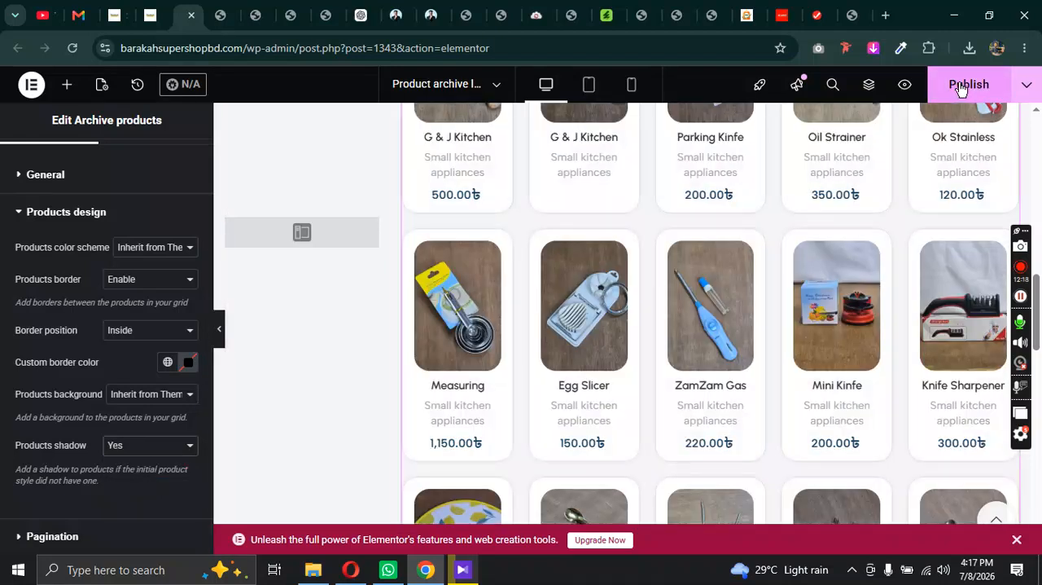
pyautogui.click(961, 89)
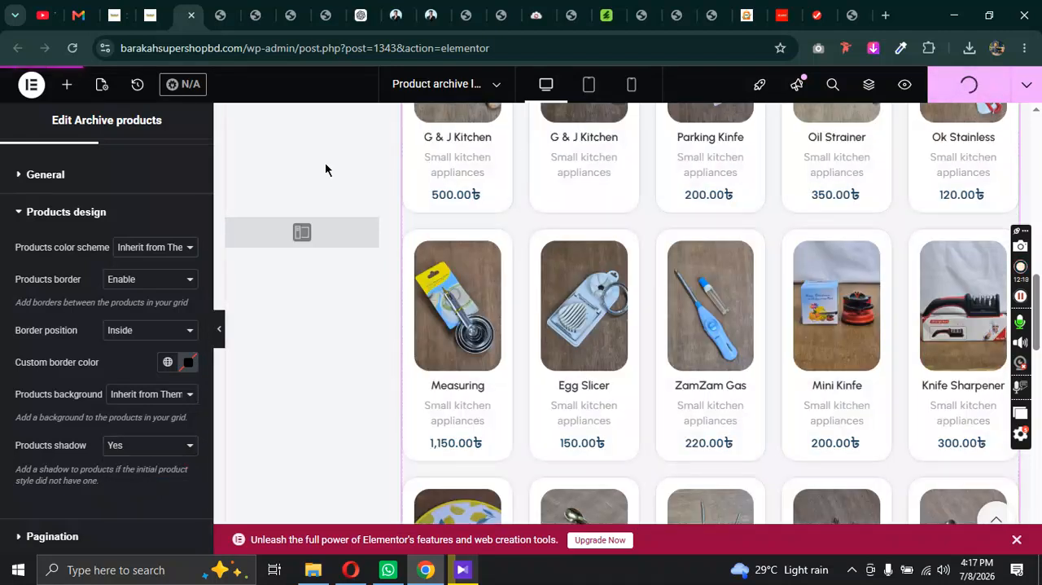
# Step: Reload the live Shop page and examine the borders and shadows of the product cards down to the pagination
pyautogui.click(114, 15)
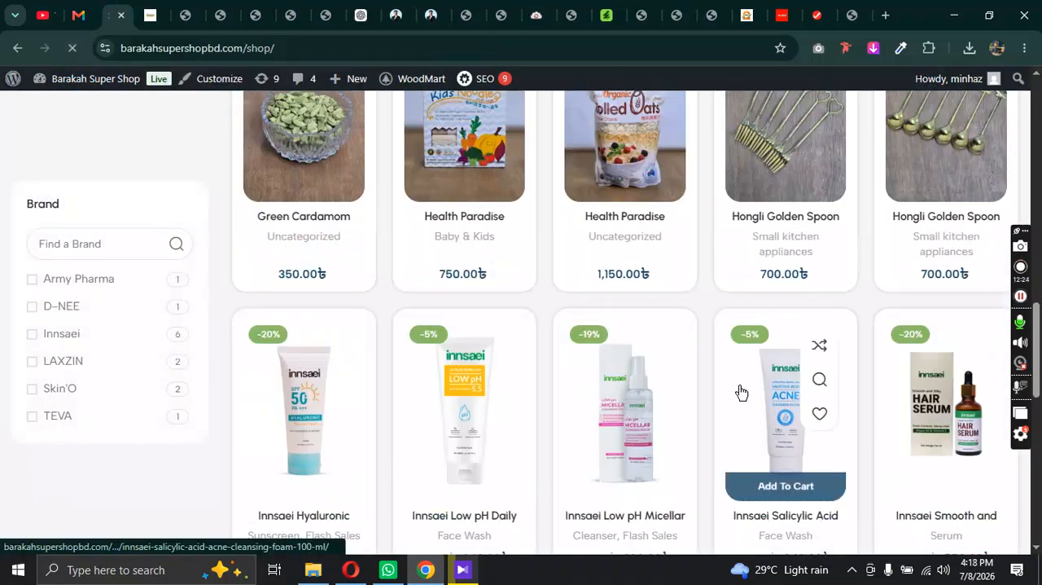
pyautogui.scroll(10, 702, 389)
pyautogui.scroll(5, 708, 380)
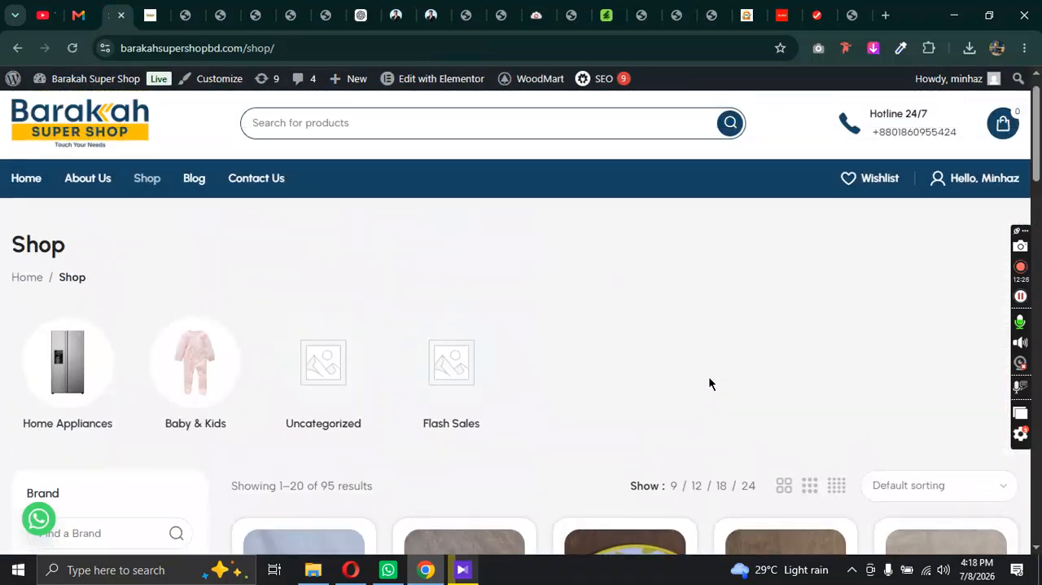
pyautogui.scroll(-4, 709, 380)
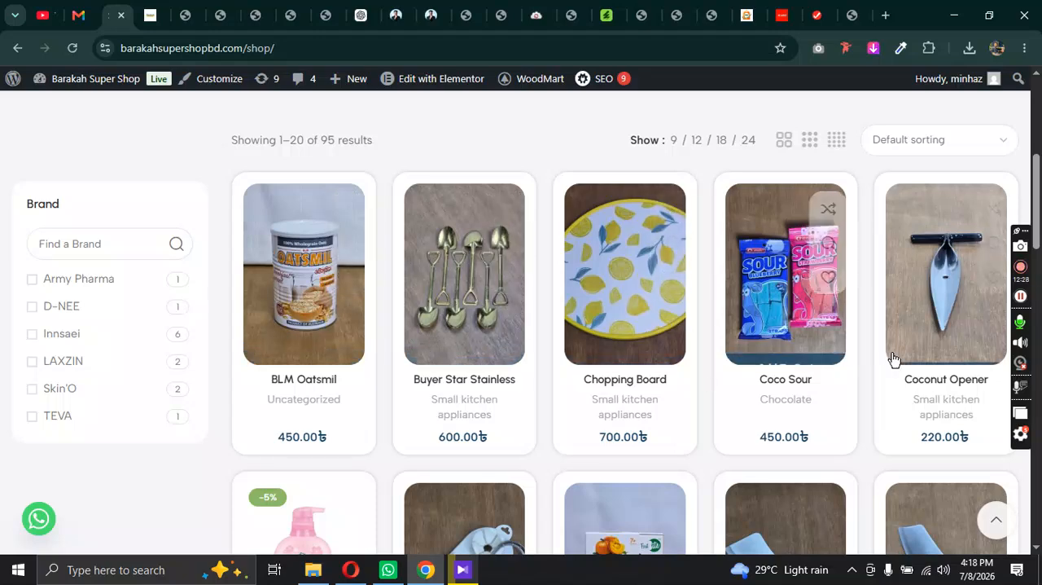
pyautogui.scroll(-6, 895, 367)
pyautogui.scroll(-8, 847, 382)
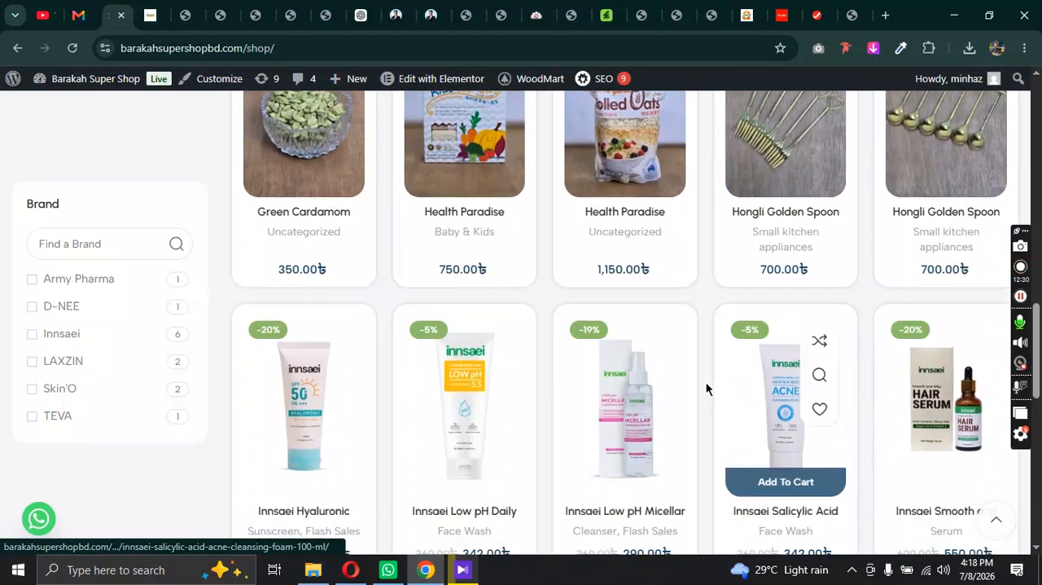
pyautogui.scroll(2, 568, 366)
pyautogui.scroll(2, 246, 365)
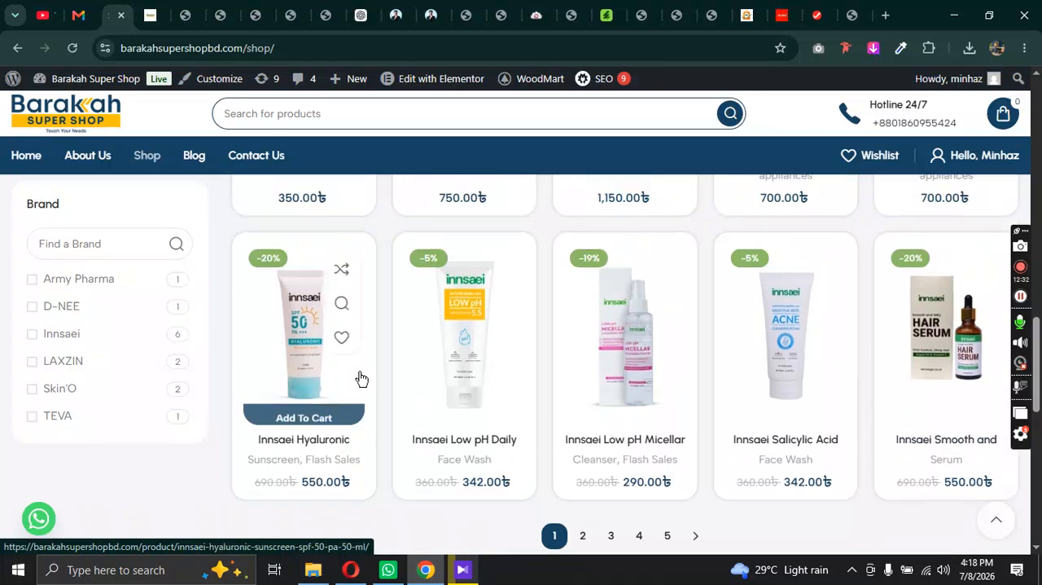
# Step: Return to the Elementor layout, set the products shadow to Inherit from Theme Settings and publish the layout
pyautogui.click(184, 14)
pyautogui.click(158, 453)
pyautogui.click(145, 463)
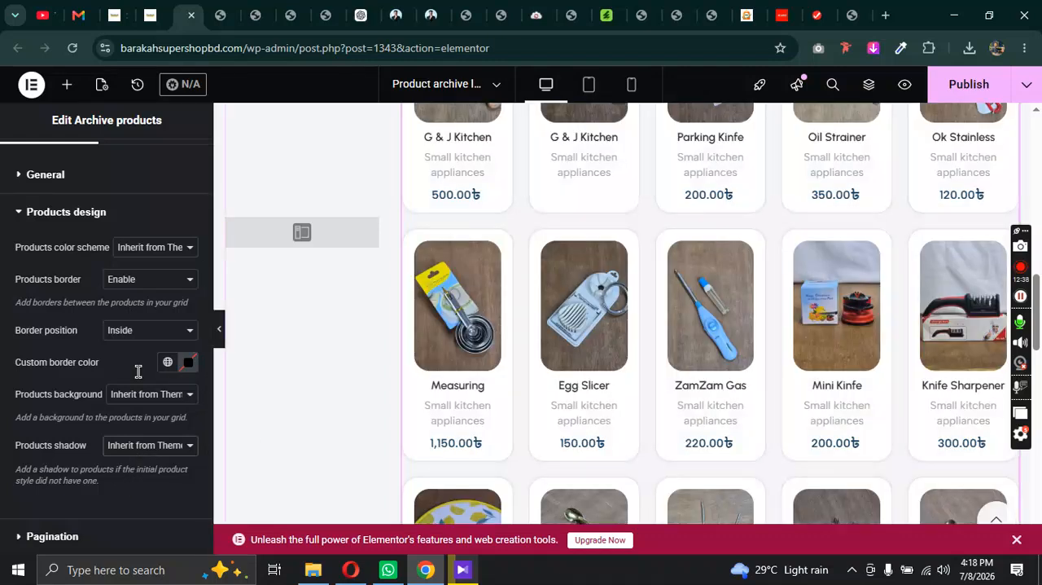
pyautogui.click(963, 86)
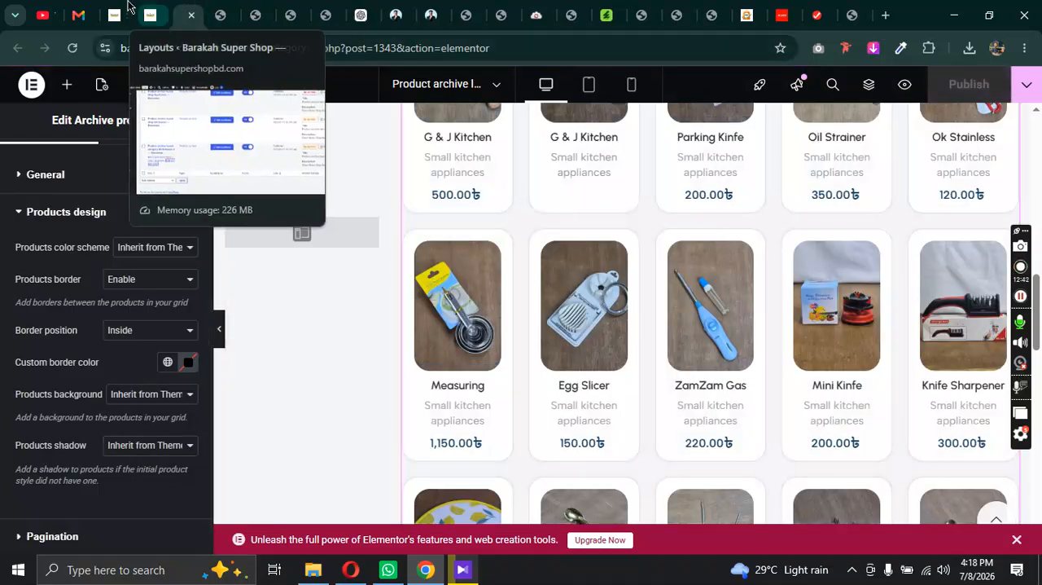
# Step: Reload the live Shop page and examine its header, category icons and product cards
pyautogui.click(122, 15)
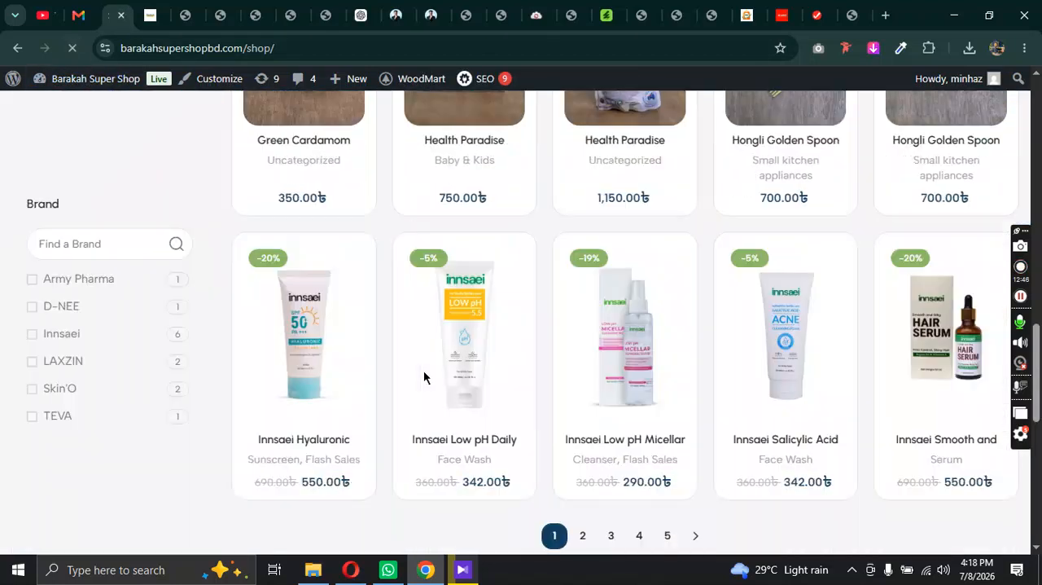
pyautogui.scroll(5, 803, 493)
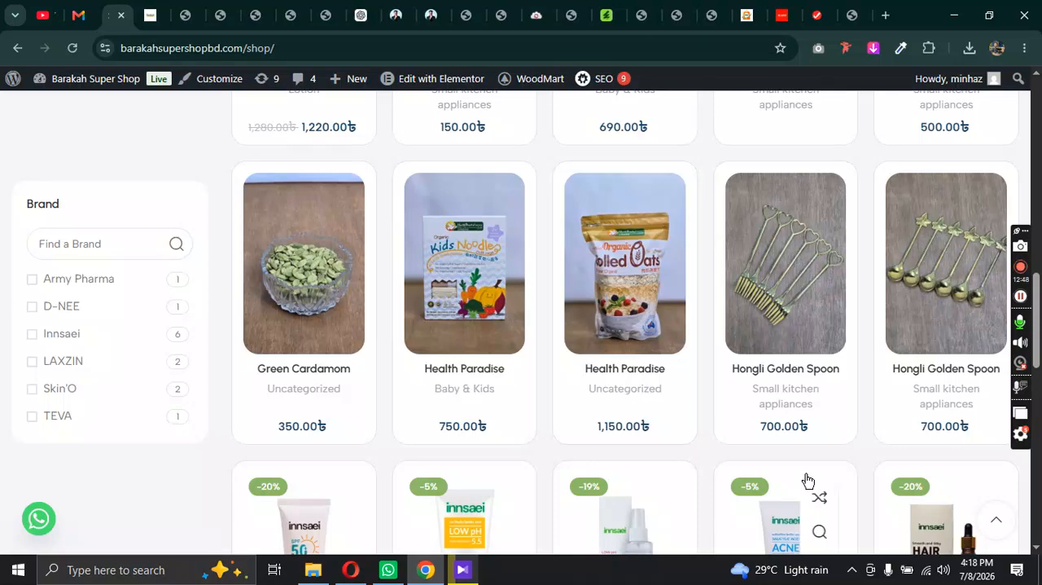
pyautogui.scroll(10, 640, 318)
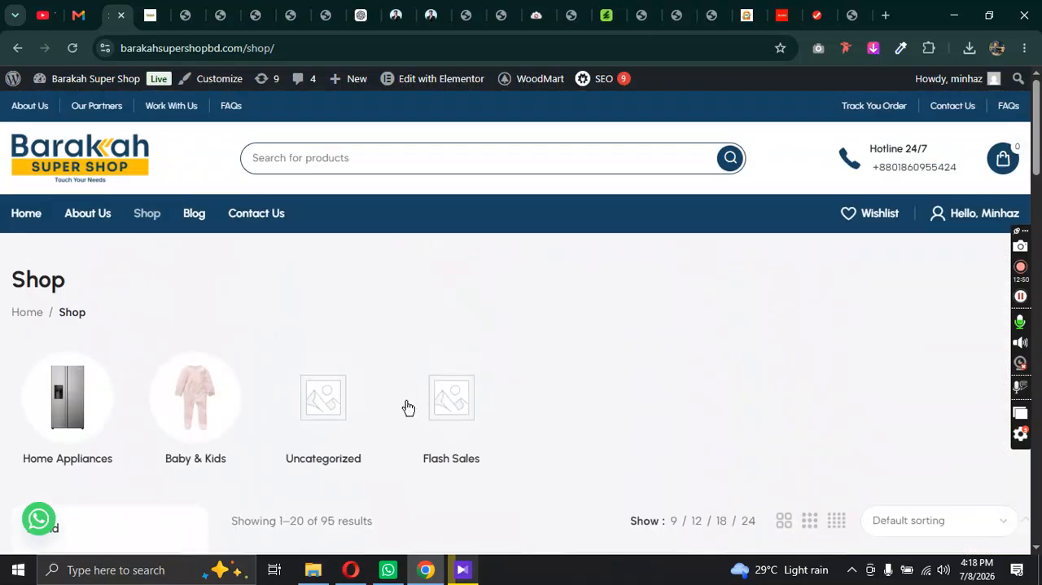
pyautogui.scroll(-3, 424, 404)
pyautogui.scroll(-12, 434, 404)
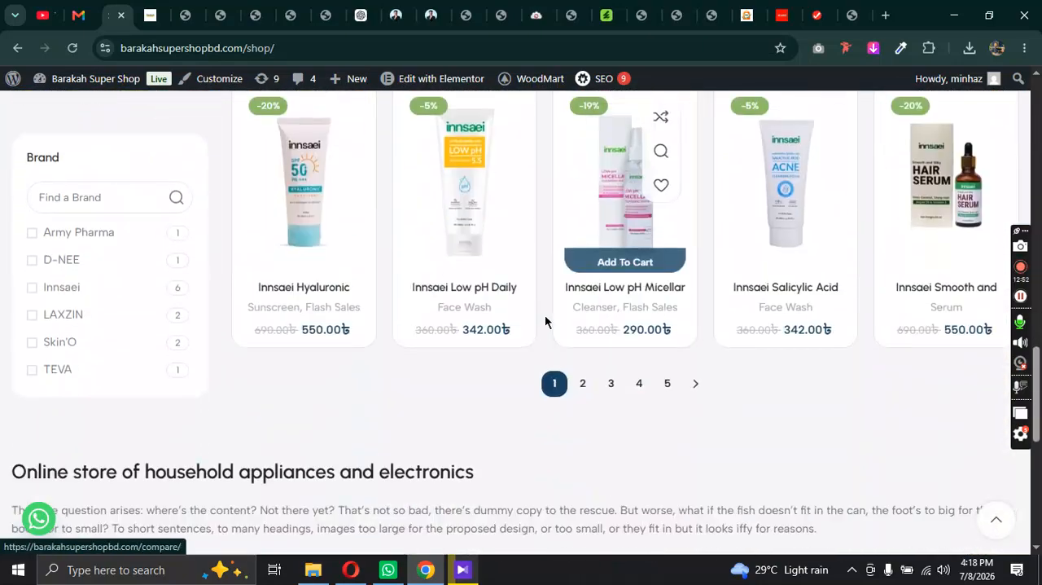
# Step: Go to page 2 of the live Shop products and examine the product cards there
pyautogui.click(581, 386)
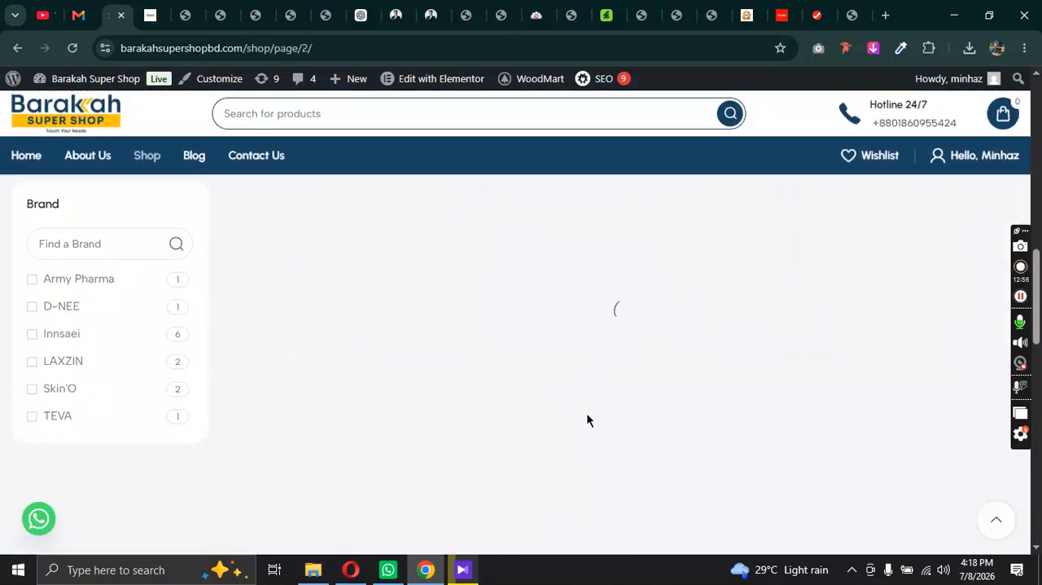
pyautogui.scroll(-4, 585, 413)
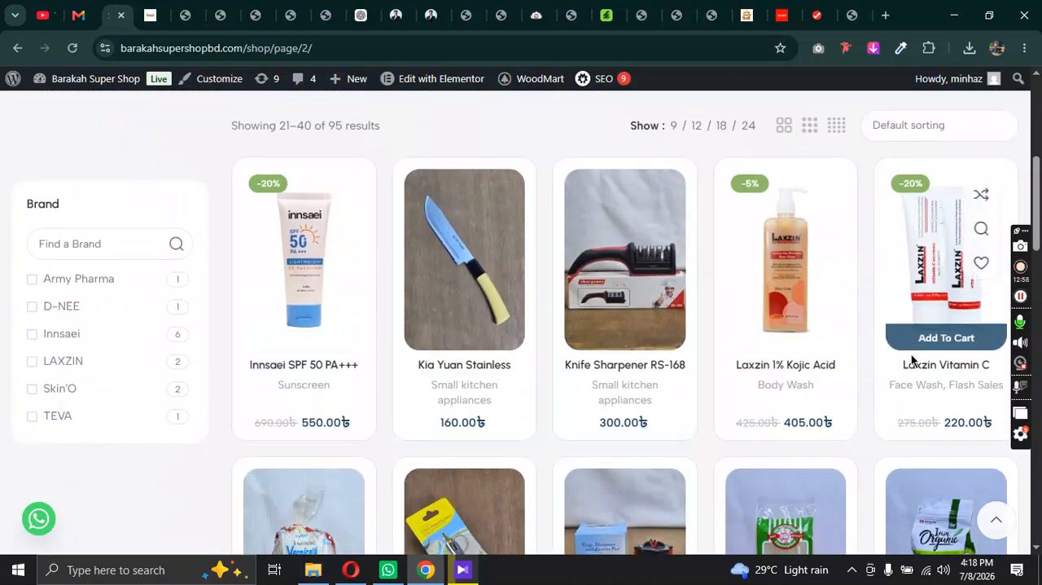
pyautogui.scroll(-4, 834, 371)
pyautogui.scroll(-4, 350, 343)
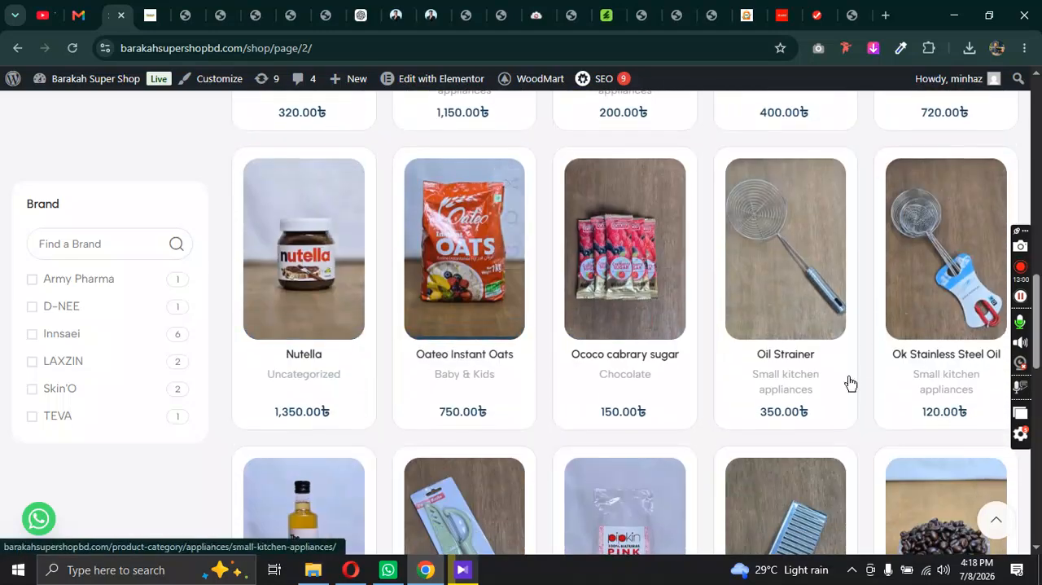
pyautogui.scroll(-4, 851, 383)
pyautogui.scroll(6, 312, 379)
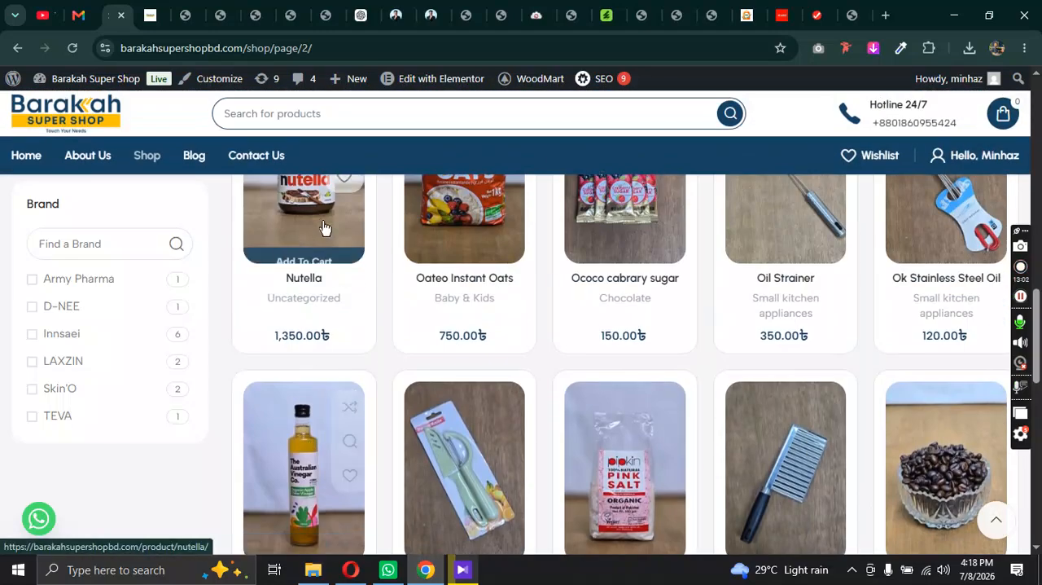
# Step: Switch back to the Elementor layout and examine the archive preview from the category icons down to the text beneath the product grid
pyautogui.click(182, 12)
pyautogui.scroll(-5, 656, 326)
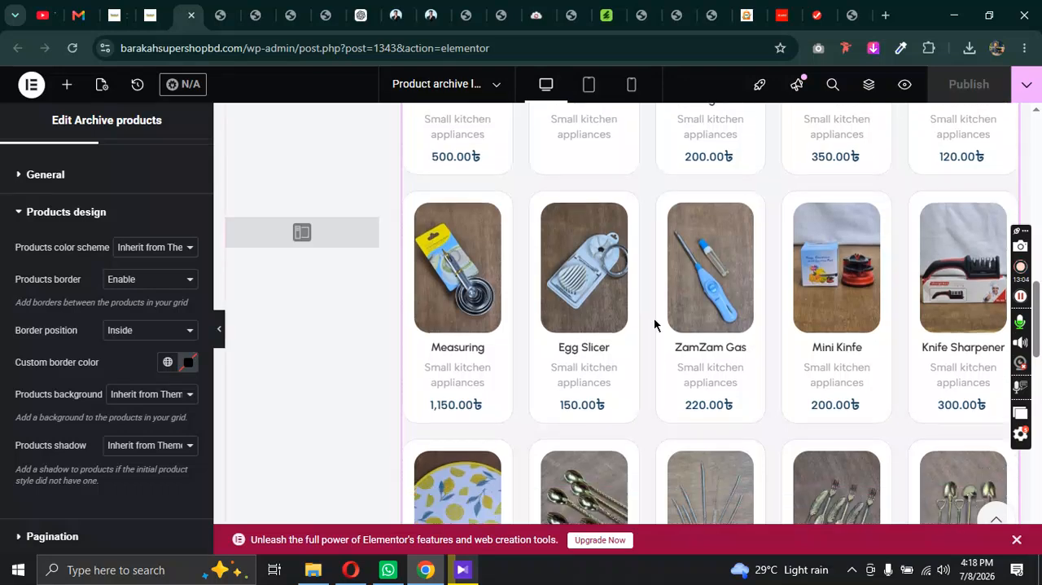
pyautogui.scroll(10, 476, 252)
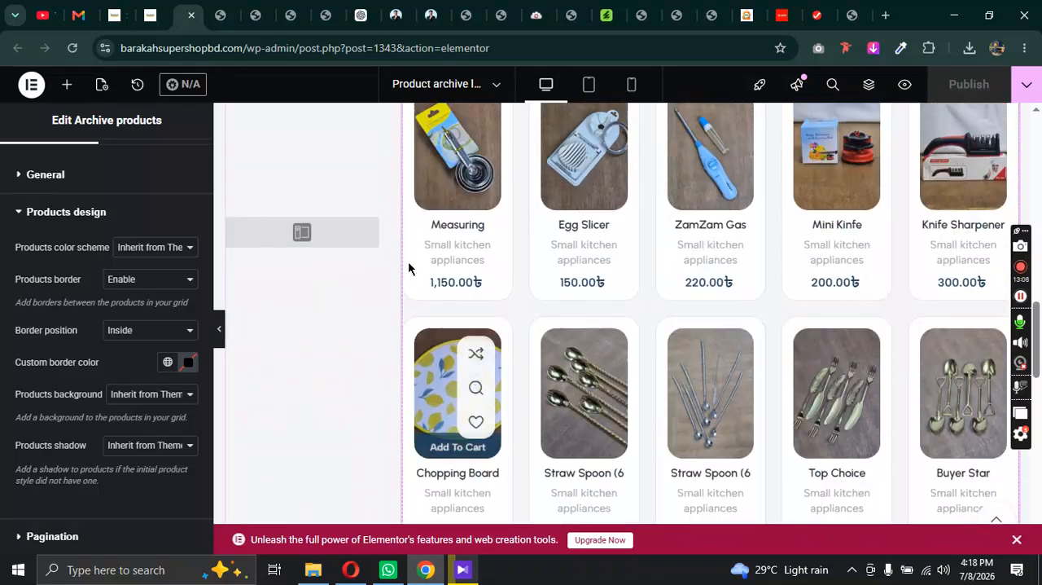
pyautogui.scroll(5, 580, 257)
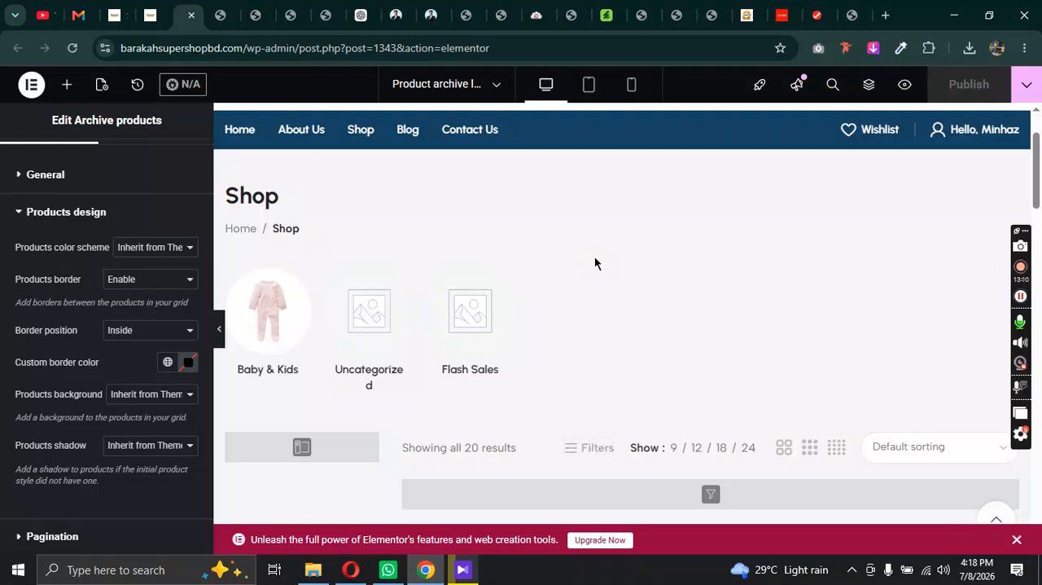
pyautogui.scroll(-3, 672, 337)
pyautogui.scroll(-8, 673, 337)
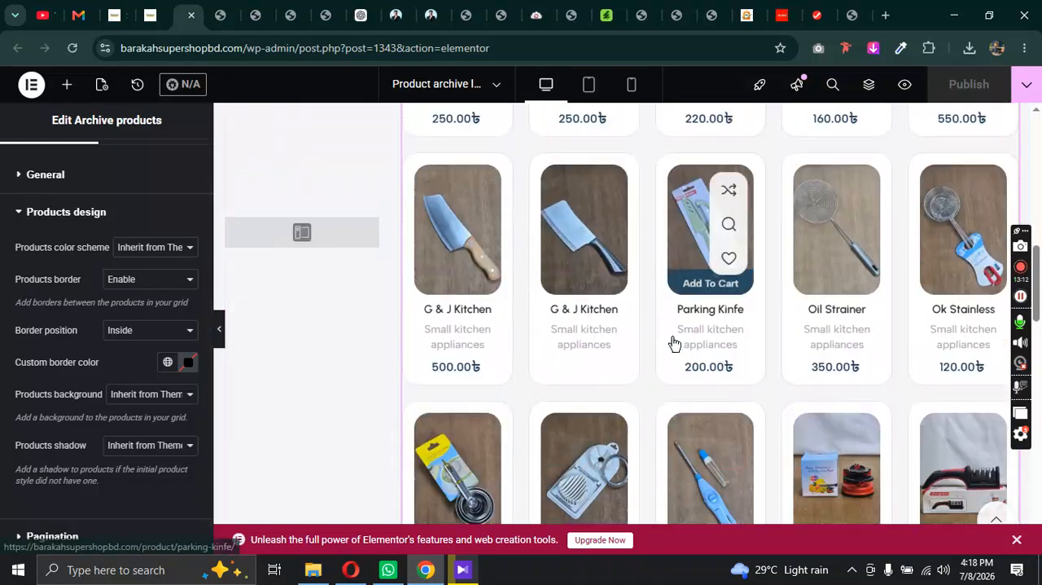
pyautogui.scroll(1, 114, 291)
pyautogui.scroll(7, 547, 233)
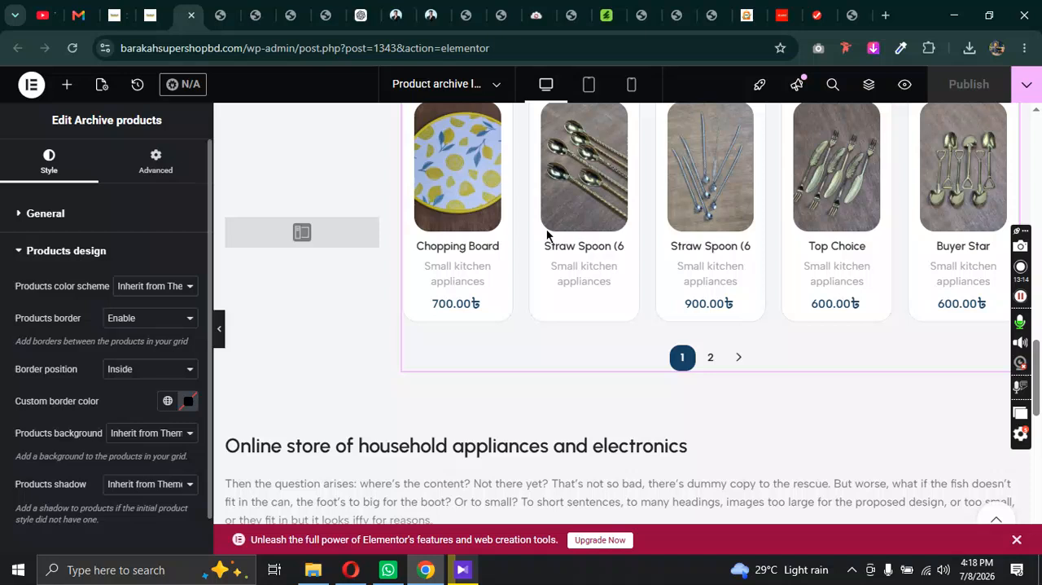
pyautogui.scroll(-1, 130, 309)
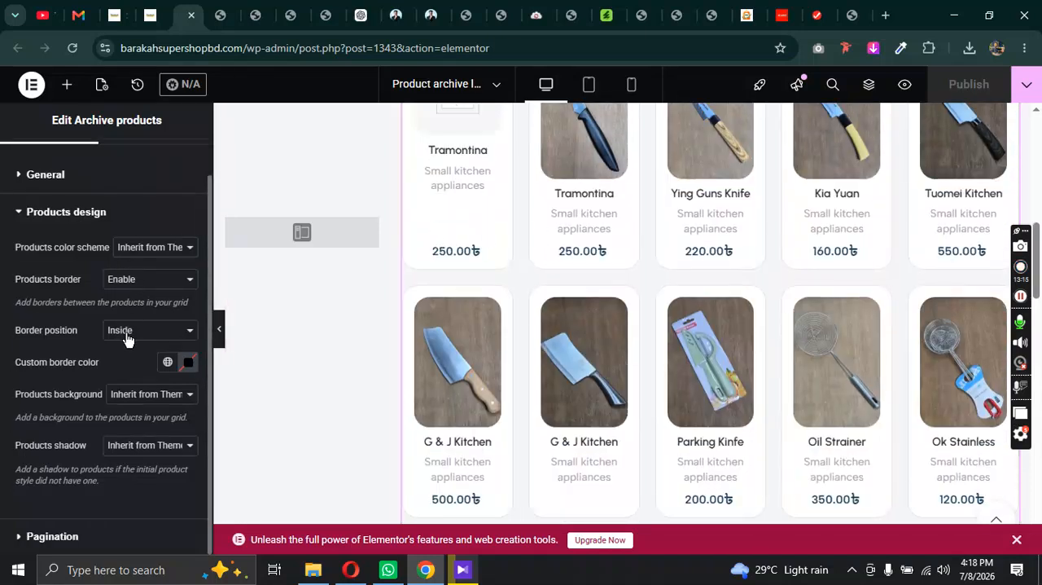
# Step: Open the Pagination settings of the Archive products widget and examine the page numbers beneath the grid
pyautogui.click(73, 536)
pyautogui.scroll(-8, 775, 325)
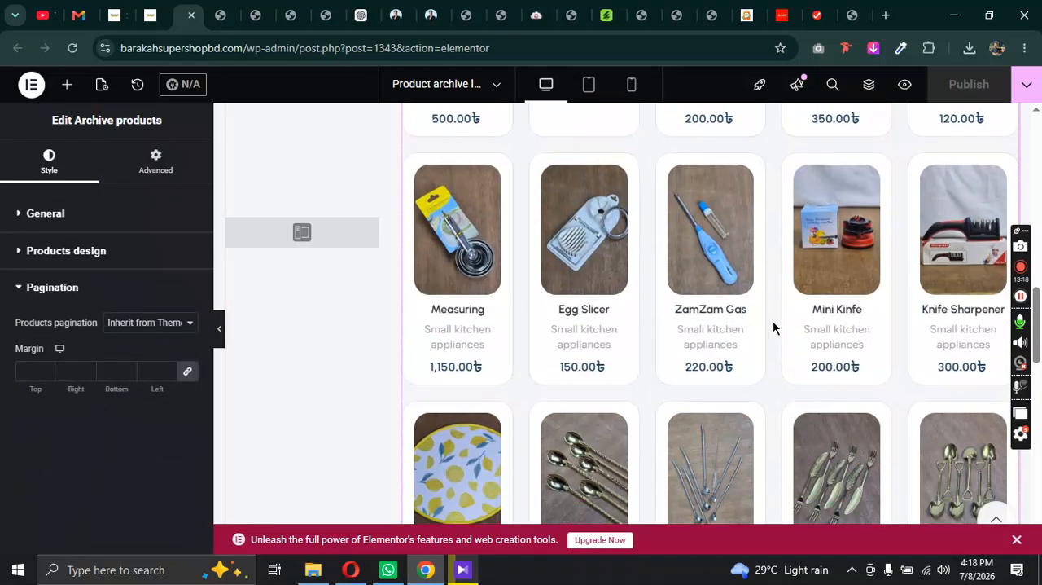
pyautogui.scroll(2, 761, 307)
pyautogui.scroll(1, 720, 245)
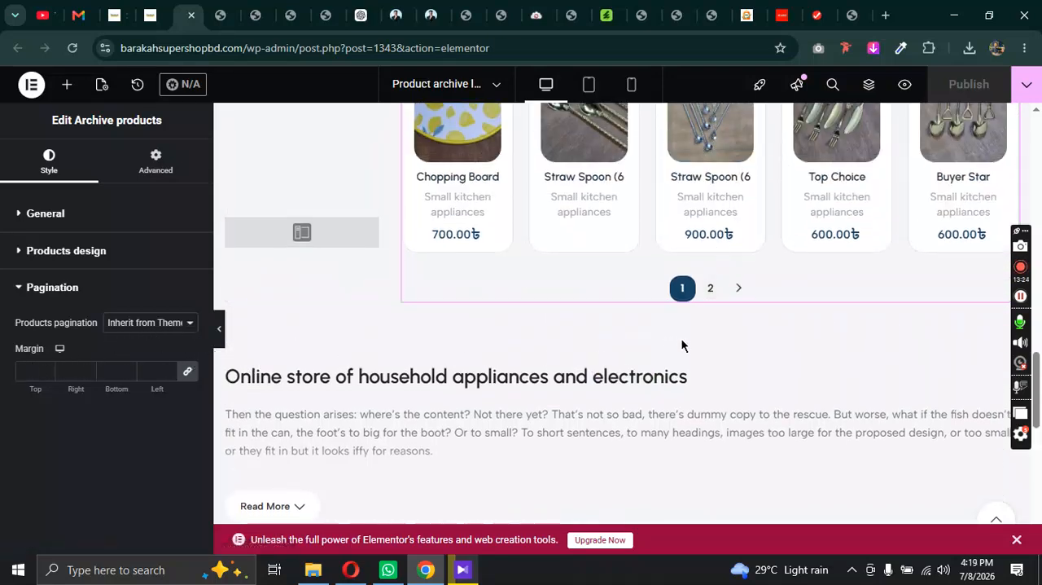
# Step: Inspect the content settings of the section title and the text block below the pagination
pyautogui.click(463, 380)
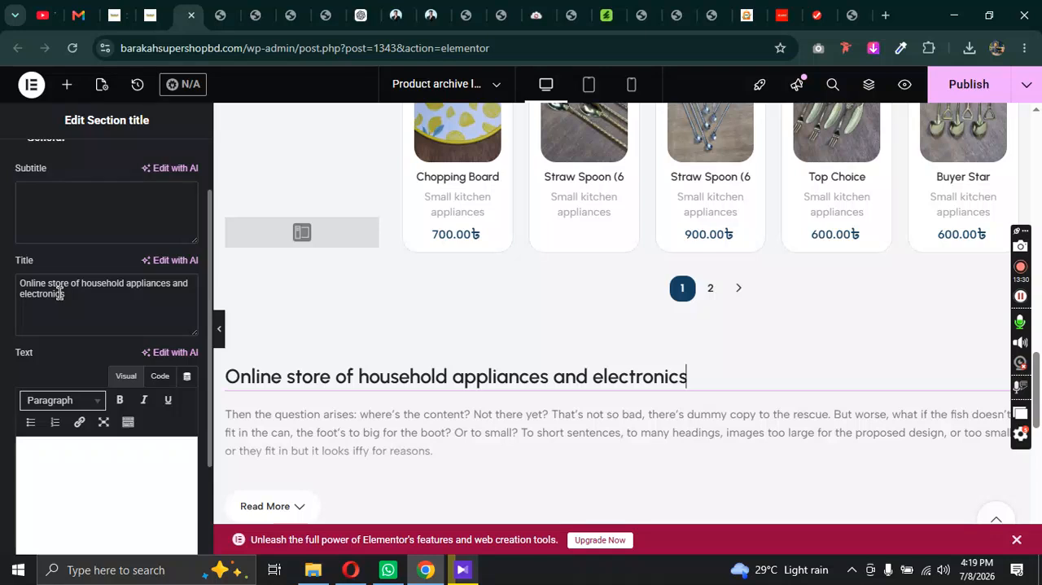
pyautogui.scroll(-4, 324, 339)
pyautogui.scroll(2, 430, 249)
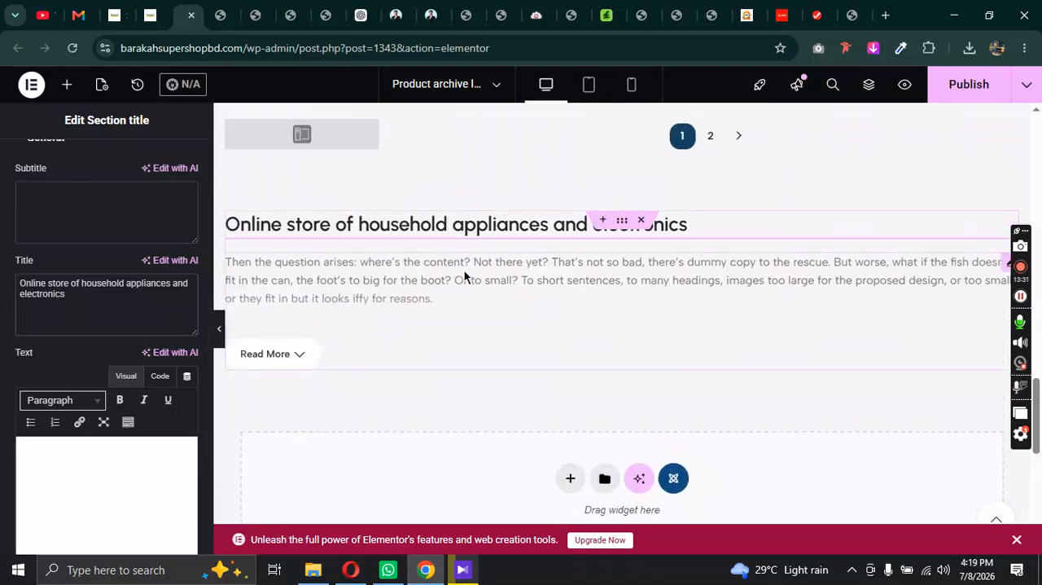
pyautogui.click(464, 270)
pyautogui.scroll(-10, 89, 459)
pyautogui.scroll(-5, 90, 459)
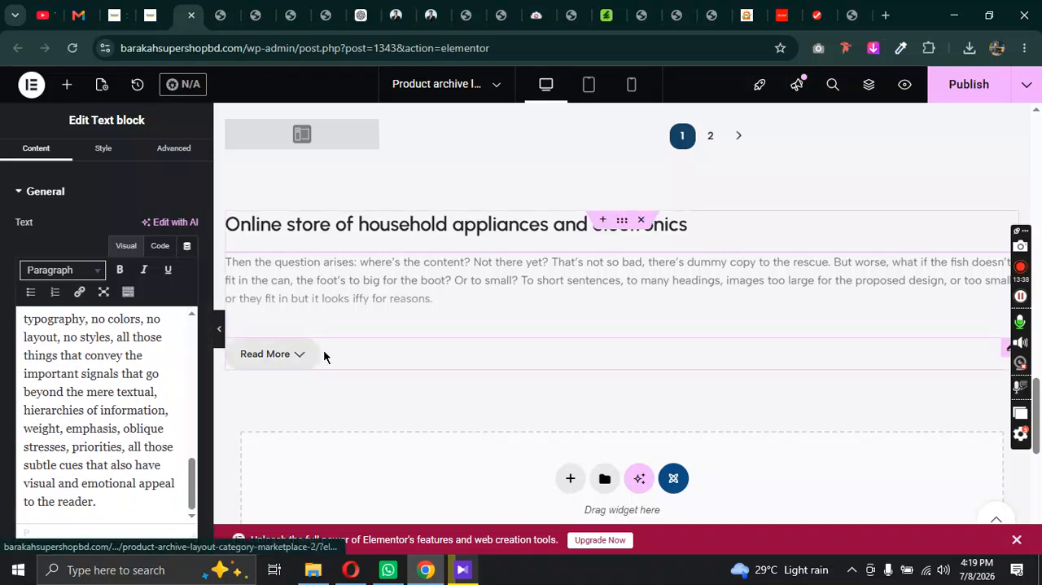
# Step: Open the Read More button's content settings and examine its options and the full text it expands
pyautogui.click(372, 357)
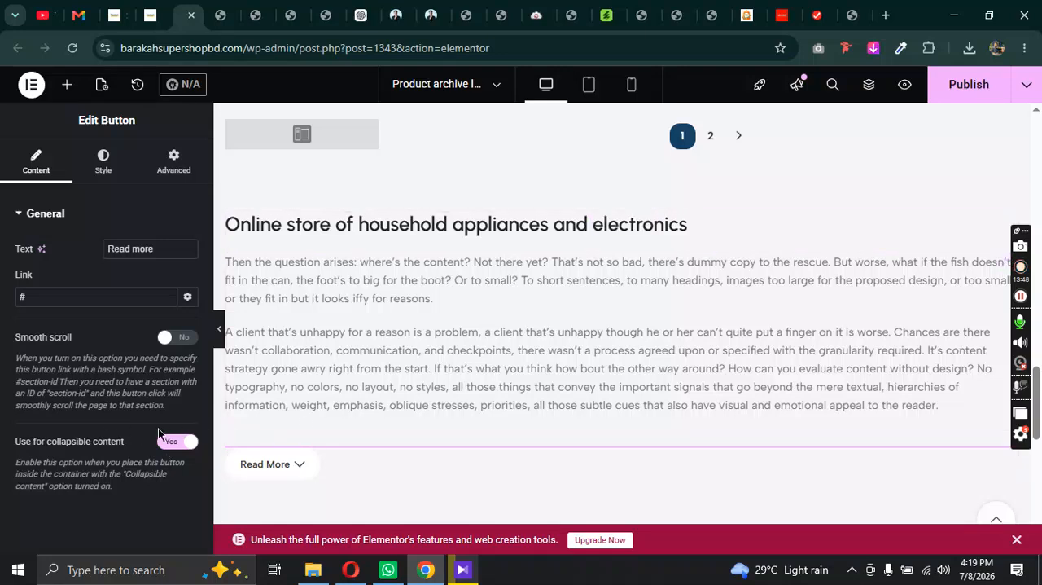
pyautogui.scroll(-1, 538, 449)
pyautogui.scroll(-1, 445, 460)
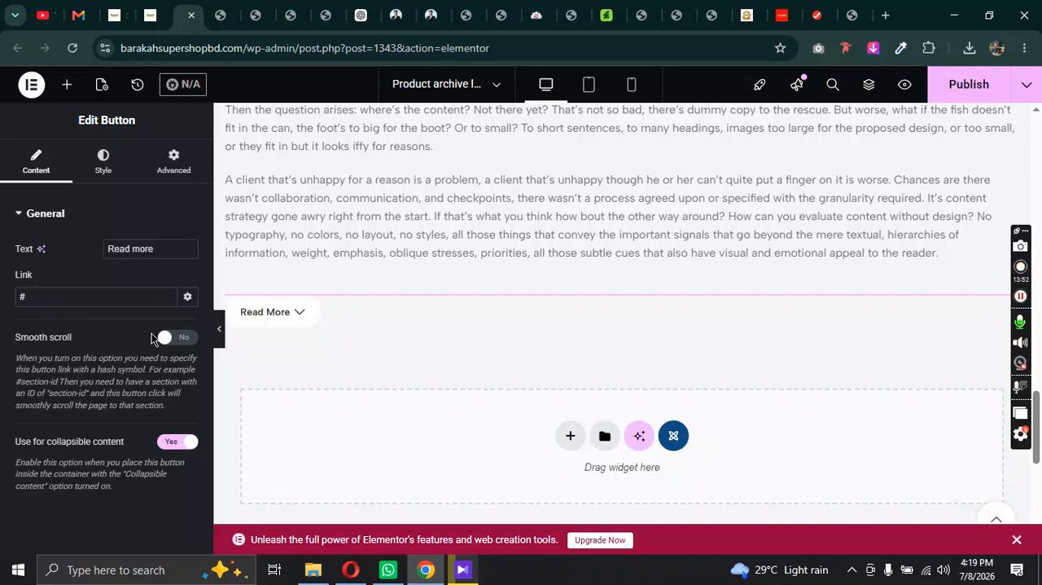
pyautogui.scroll(-5, 736, 372)
pyautogui.scroll(11, 702, 363)
pyautogui.scroll(10, 737, 324)
# Step: Publish the layout and select the Sidebar widget beside the product grid to show its sidebar setting
pyautogui.click(957, 88)
pyautogui.scroll(-4, 579, 392)
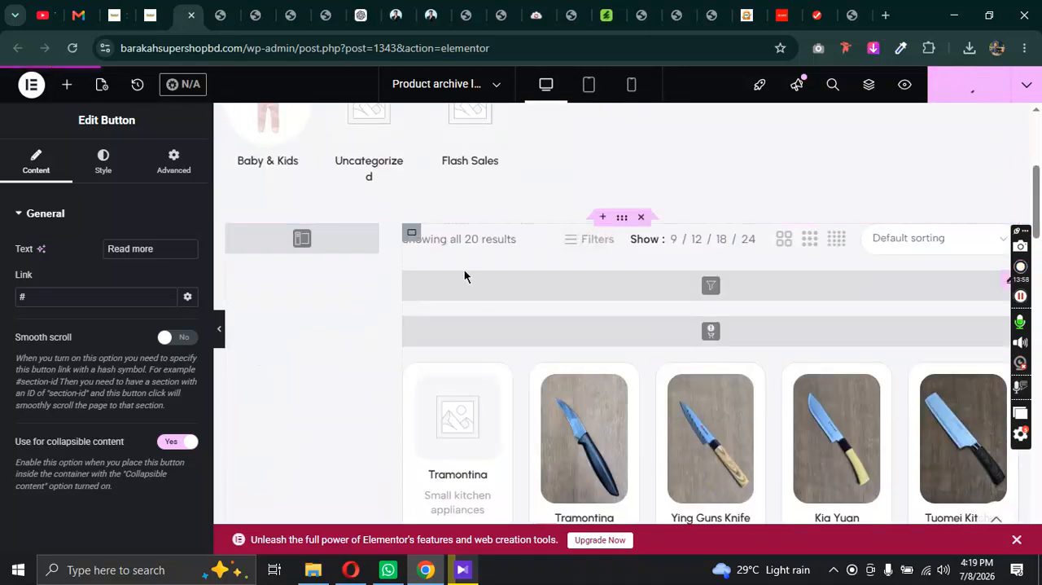
pyautogui.click(340, 242)
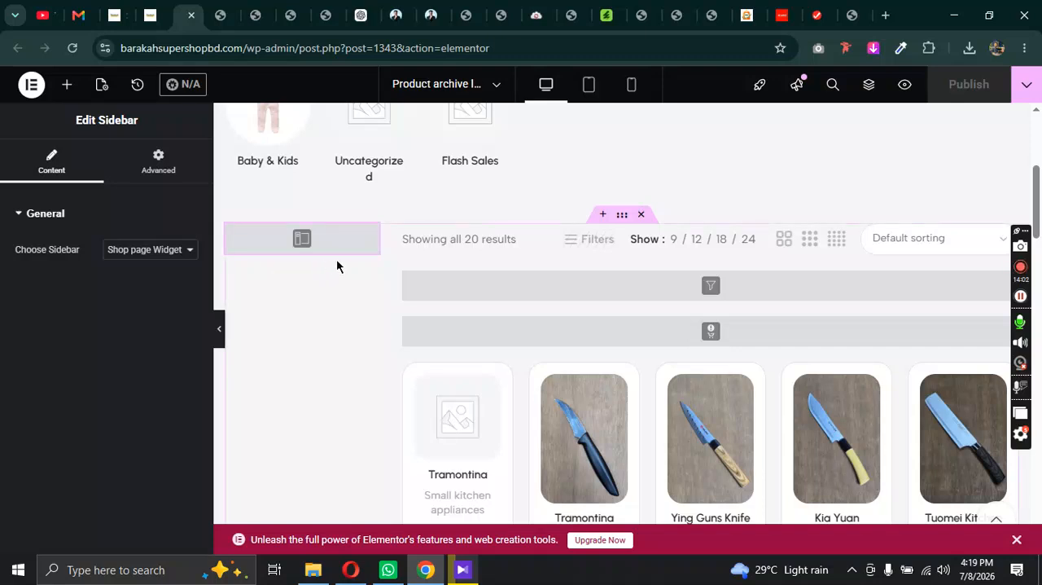
# Step: Open the Appearance Widgets screen in the WordPress dashboard and dismiss the block widgets welcome guide
pyautogui.click(163, 8)
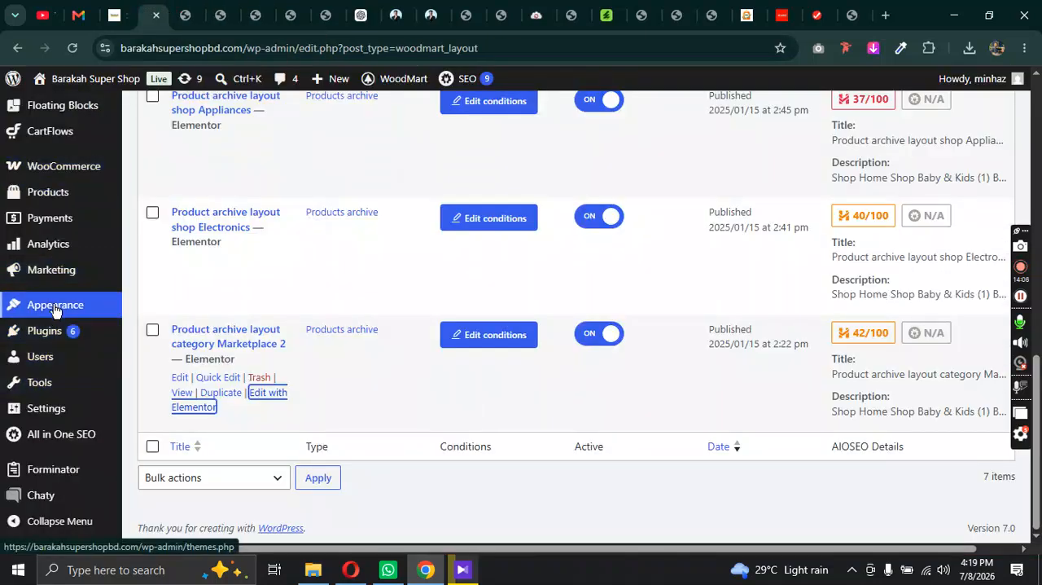
pyautogui.moveTo(98, 310)
pyautogui.click(160, 373)
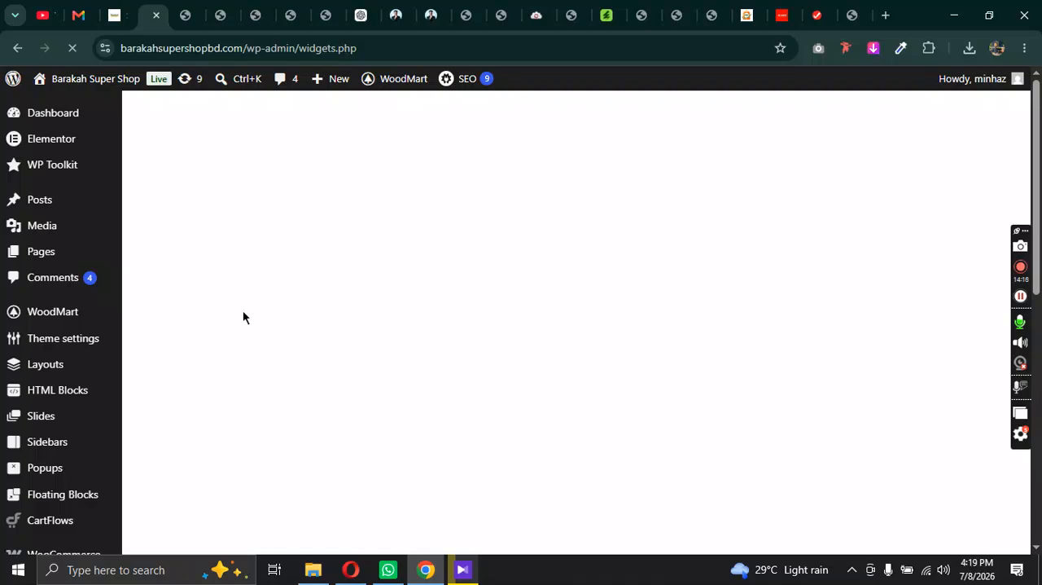
pyautogui.scroll(-7, 84, 277)
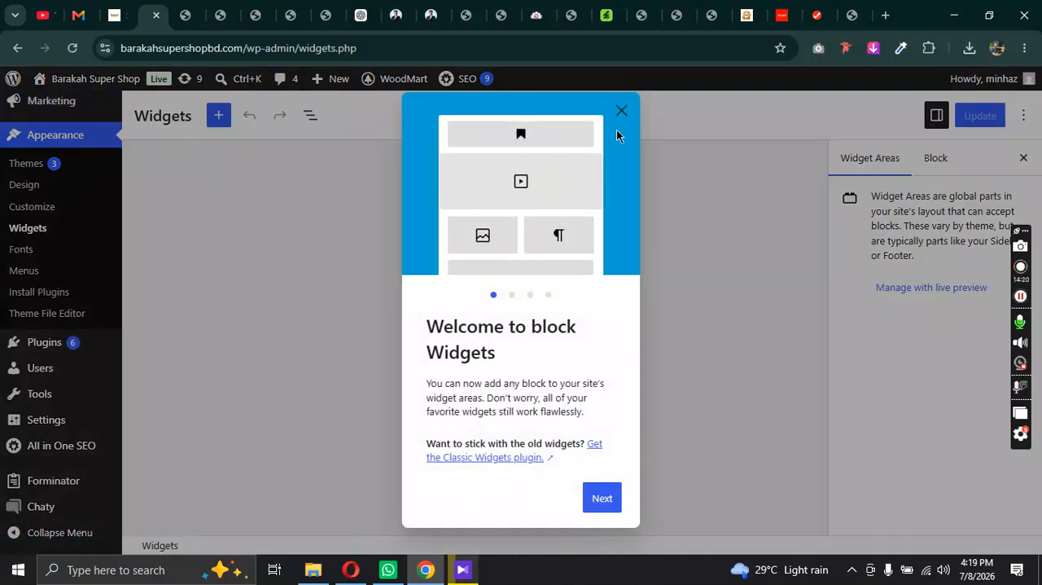
pyautogui.click(622, 112)
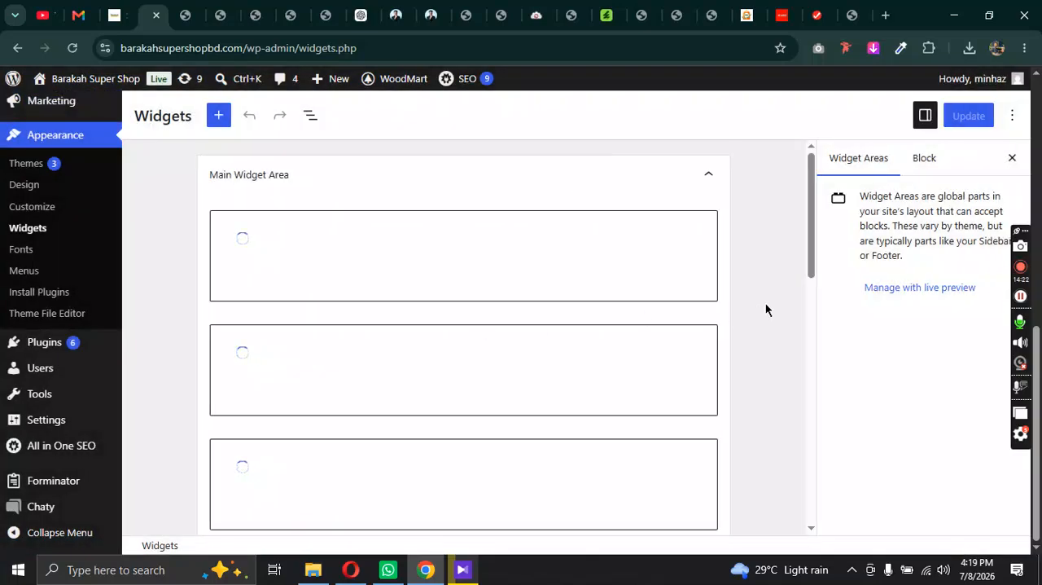
# Step: Find the Shop page Widget Area among the widget areas, expand it and examine the widgets it contains
pyautogui.scroll(-10, 644, 302)
pyautogui.scroll(4, 656, 304)
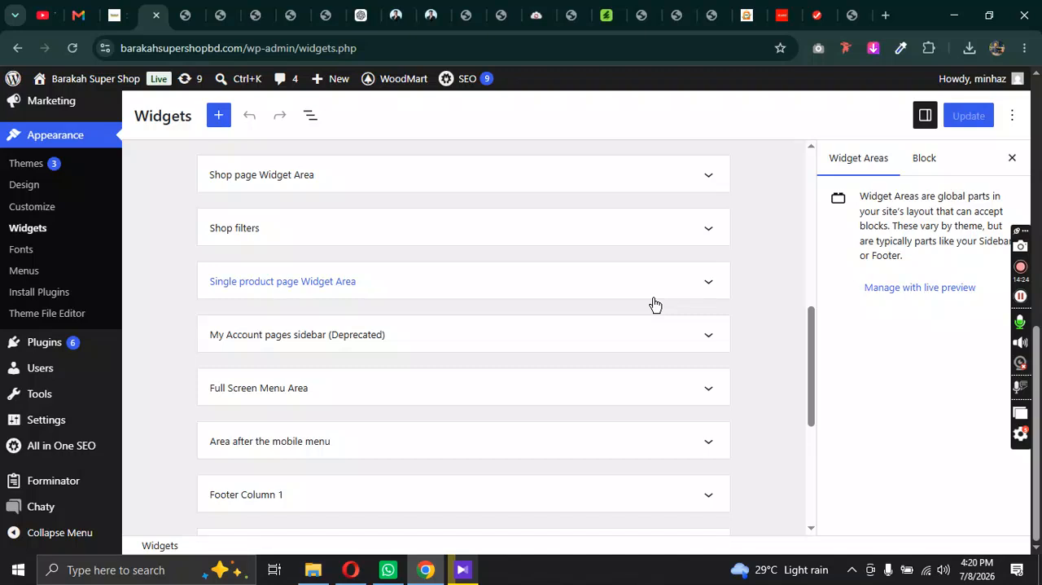
pyautogui.scroll(3, 428, 286)
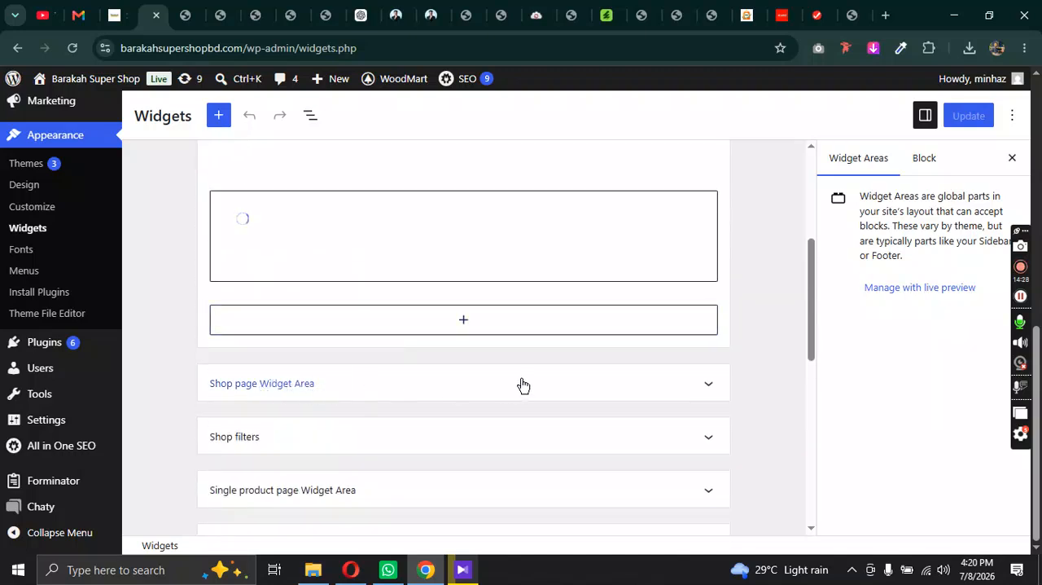
pyautogui.scroll(3, 523, 383)
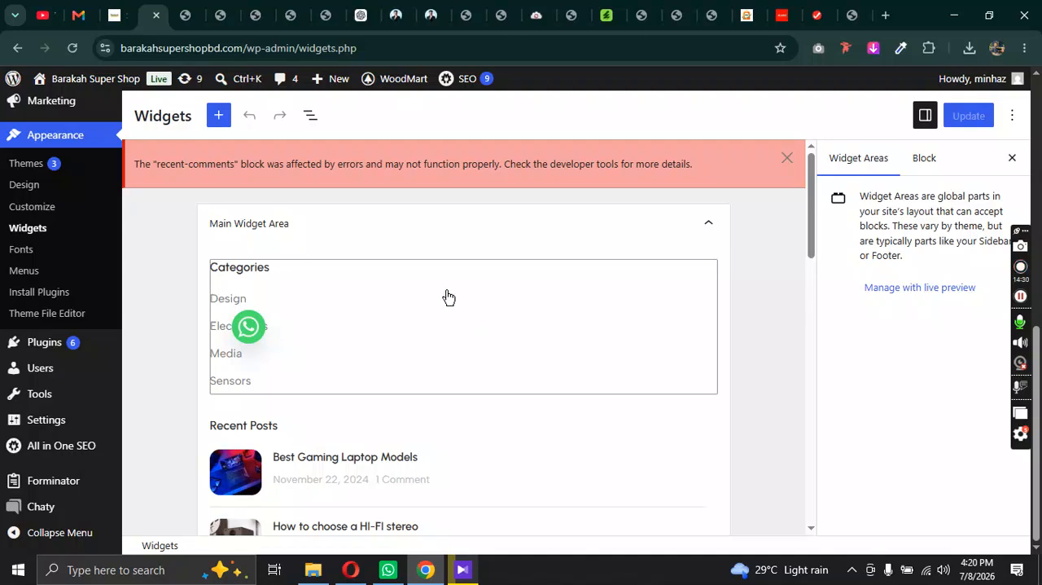
pyautogui.scroll(-8, 351, 237)
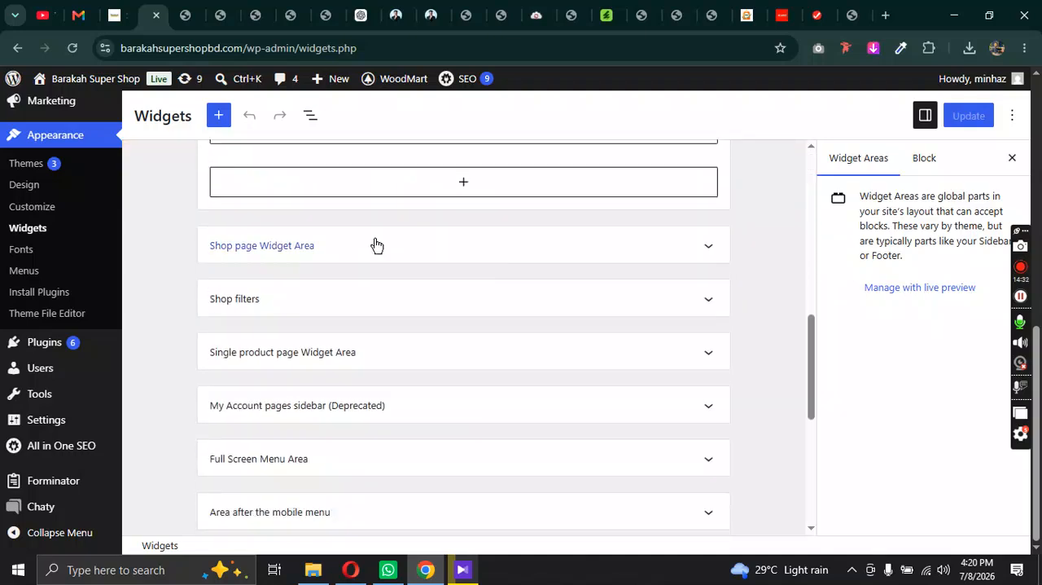
pyautogui.click(569, 253)
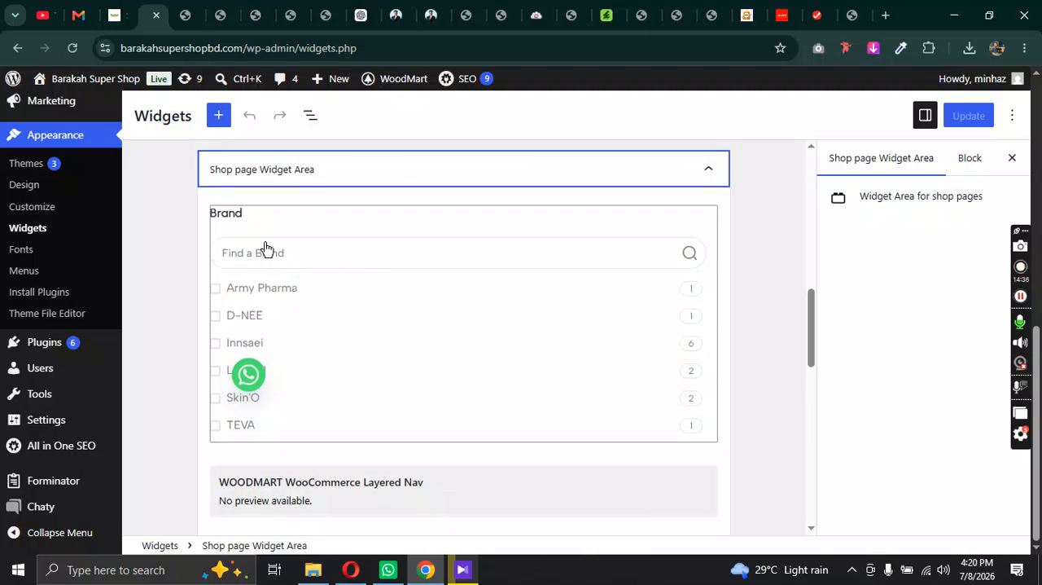
pyautogui.scroll(-1, 426, 367)
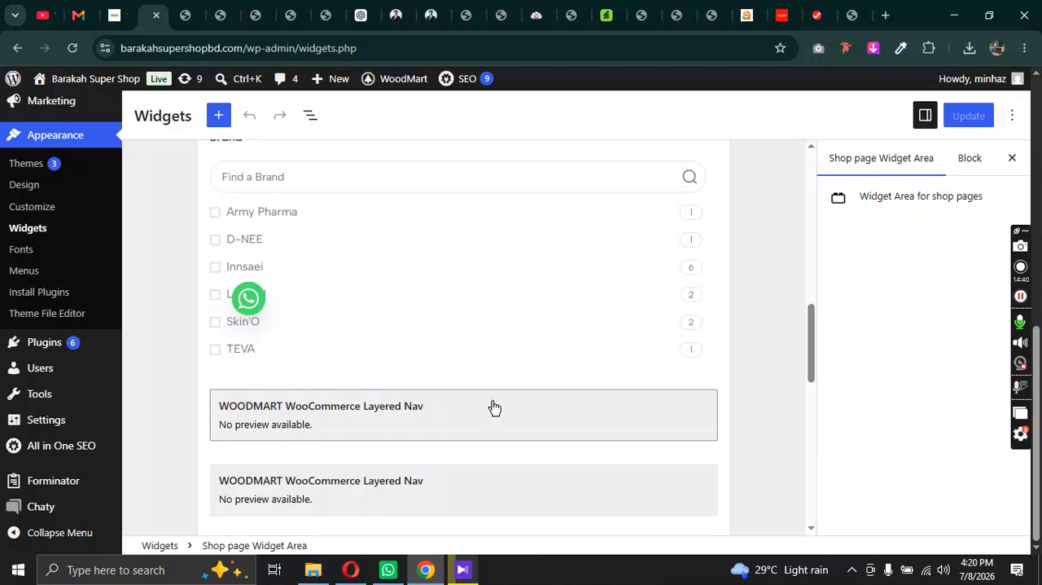
# Step: Expand the two Layered Nav widgets below the Brand filter and examine the Color filter's attribute, category and swatch settings
pyautogui.scroll(-2, 494, 406)
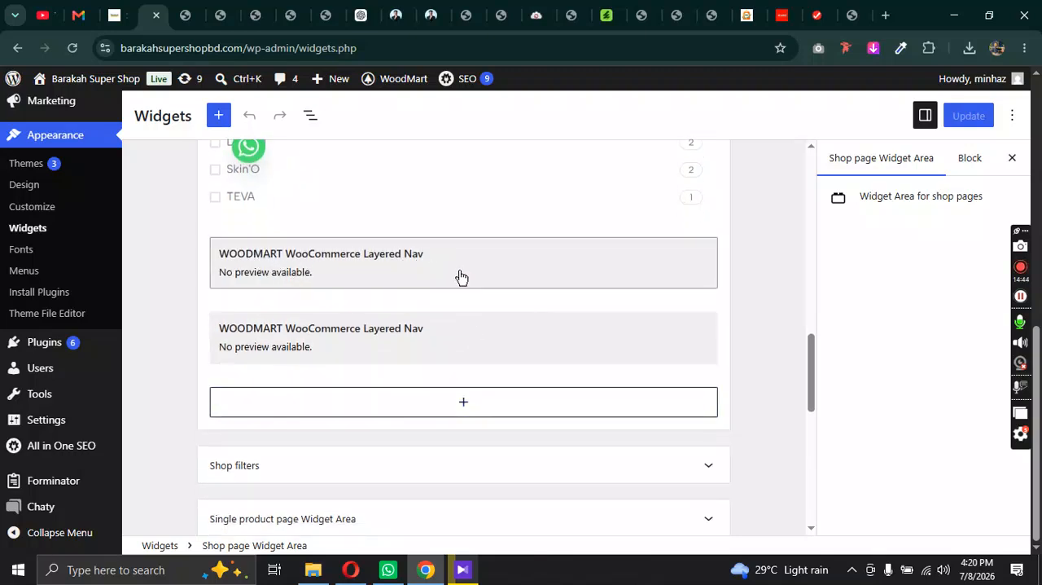
pyautogui.click(414, 272)
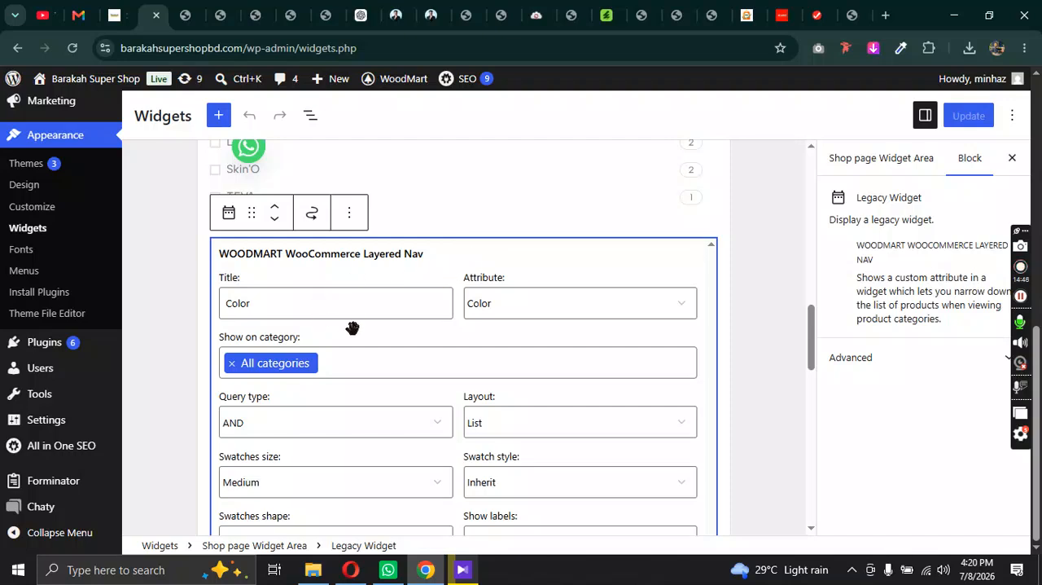
pyautogui.scroll(-3, 432, 275)
pyautogui.scroll(-2, 447, 285)
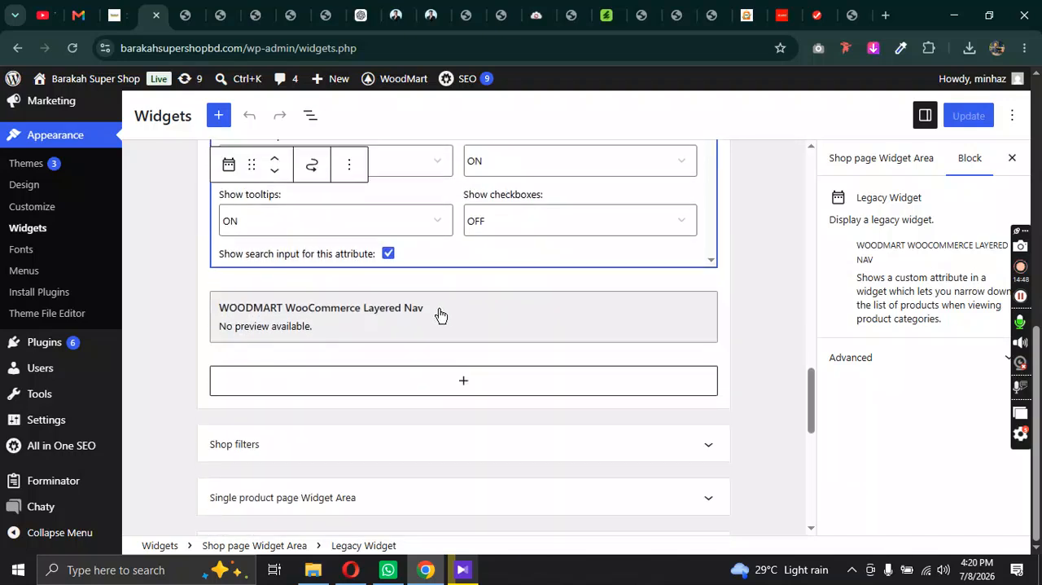
pyautogui.click(504, 318)
# Step: Expand the Brand filter widget in the Shop page Widget Area and examine its title, attribute, category, query type and layout settings
pyautogui.scroll(5, 438, 372)
pyautogui.scroll(3, 488, 368)
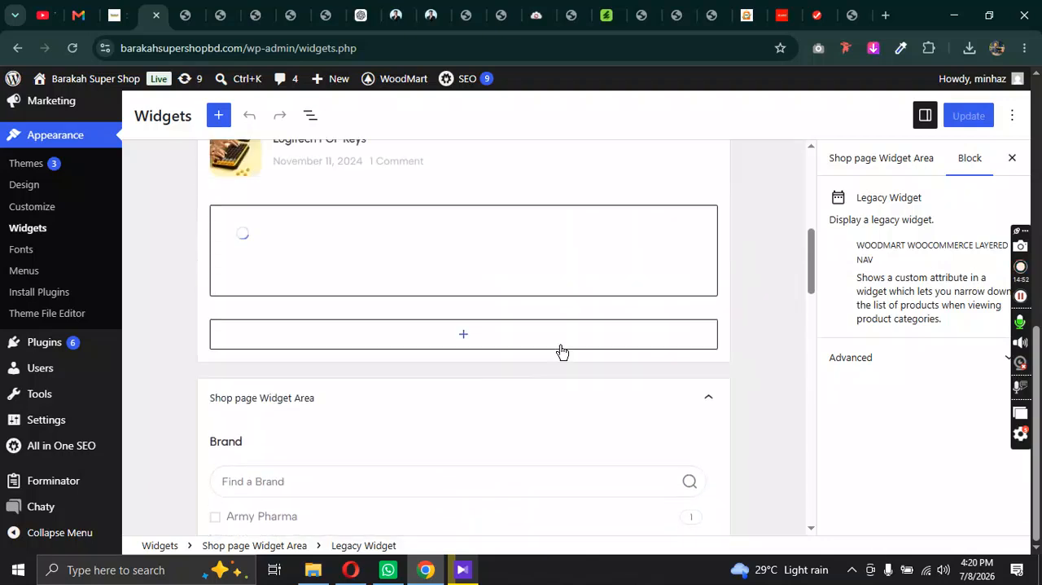
pyautogui.scroll(-4, 515, 382)
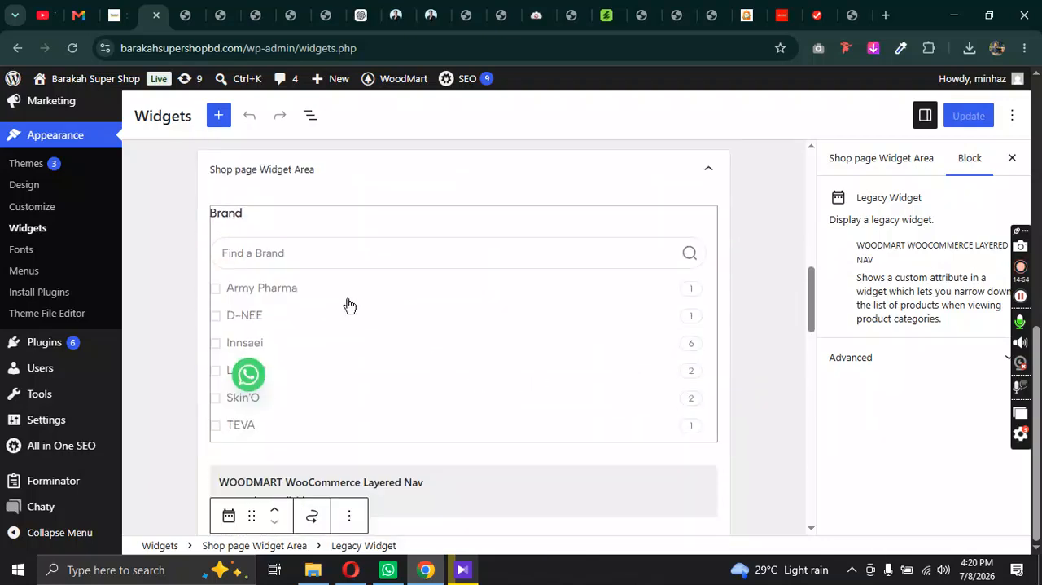
pyautogui.scroll(-3, 648, 241)
pyautogui.scroll(4, 431, 308)
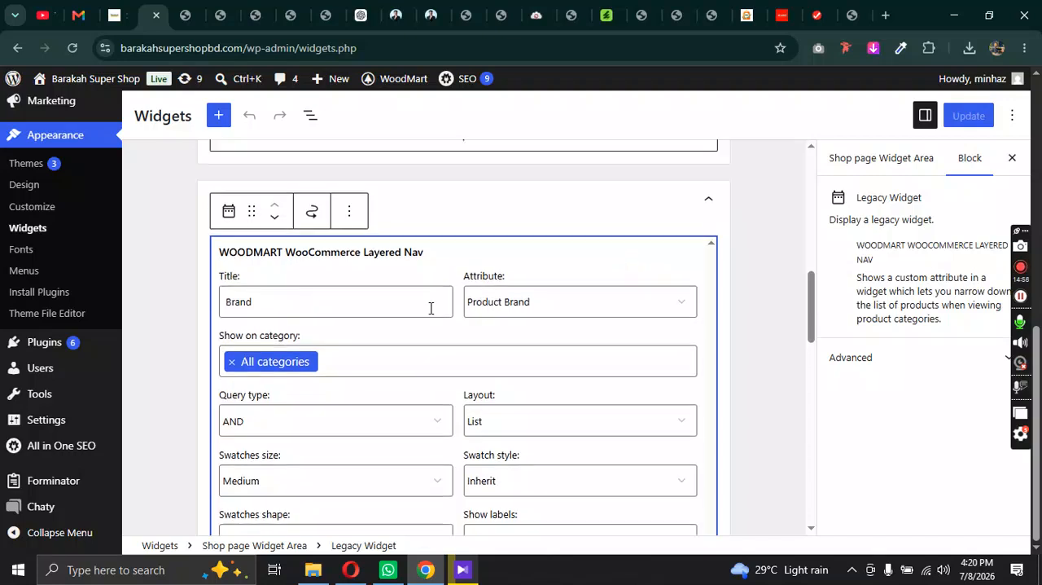
pyautogui.scroll(-8, 513, 395)
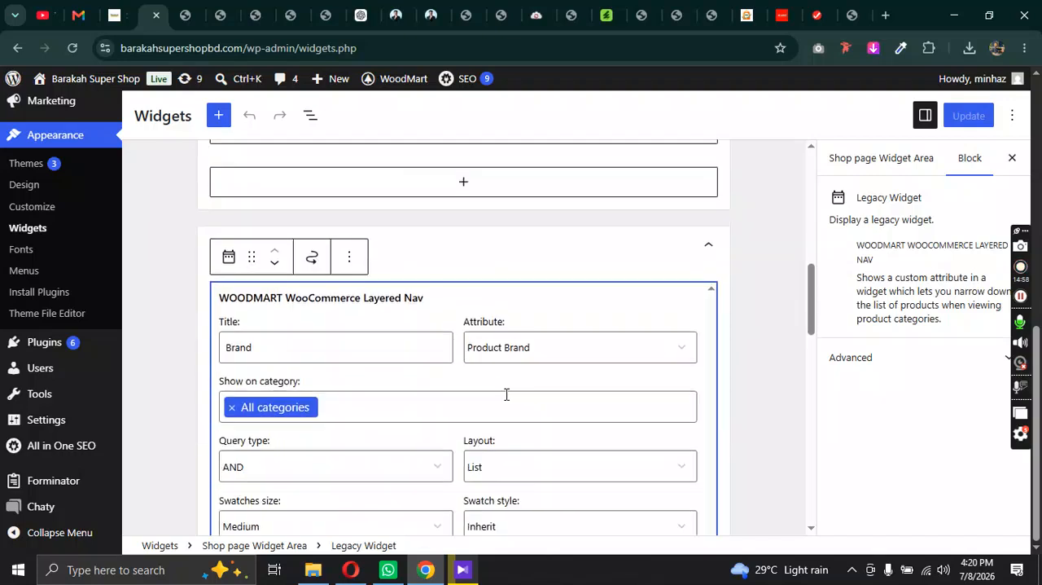
pyautogui.scroll(2, 543, 397)
pyautogui.scroll(5, 545, 404)
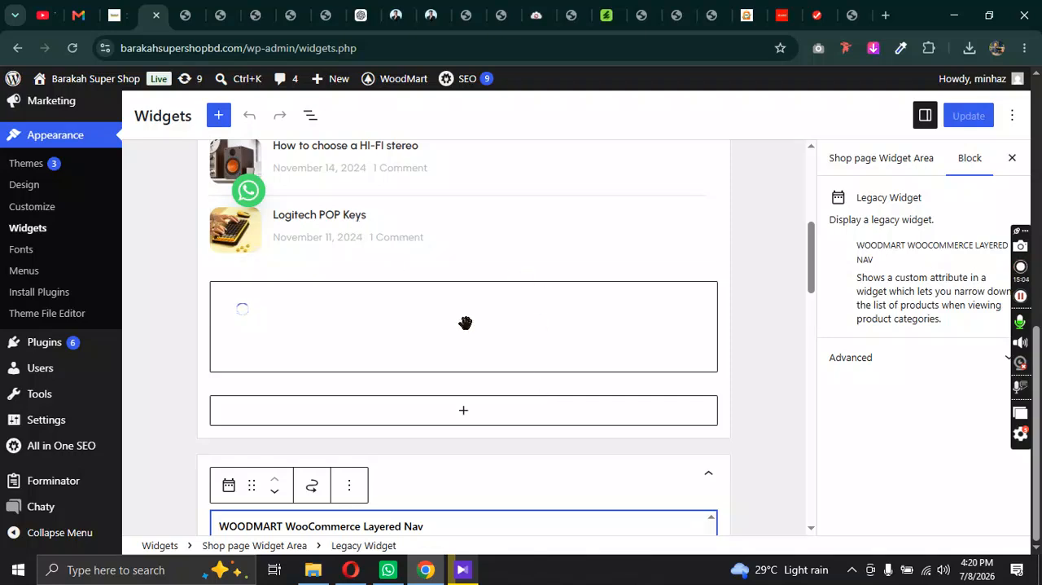
pyautogui.scroll(-2, 465, 323)
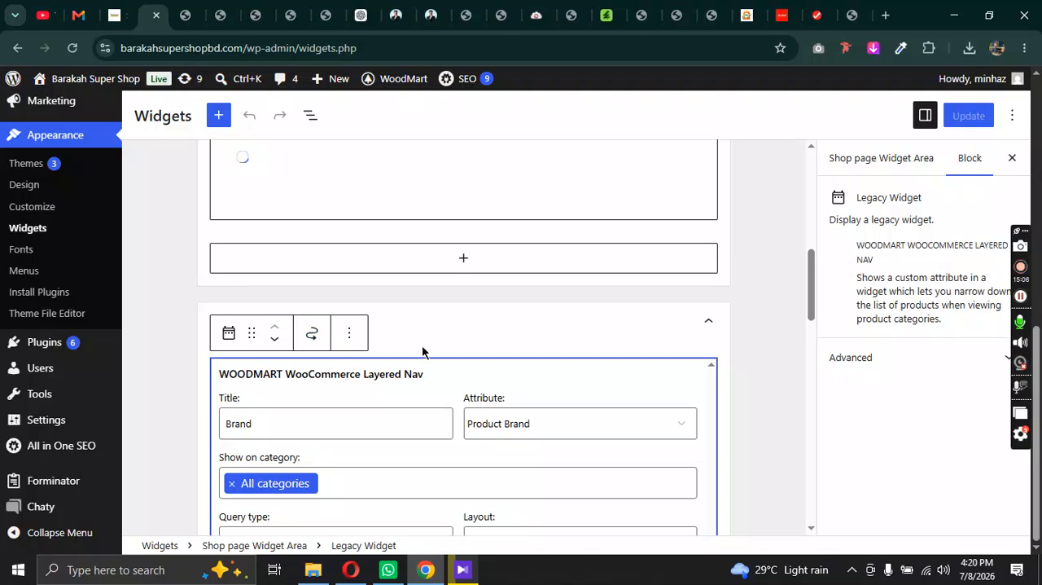
pyautogui.scroll(-4, 419, 288)
pyautogui.scroll(6, 293, 258)
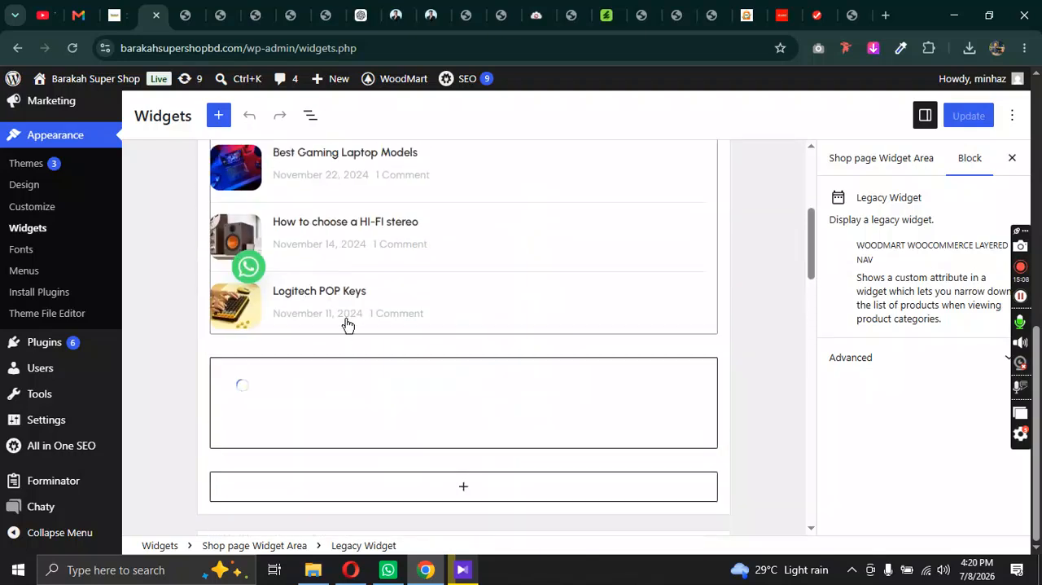
# Step: Reload the Widgets screen, then open the product Brands screen and look through the list of brands
pyautogui.click(71, 48)
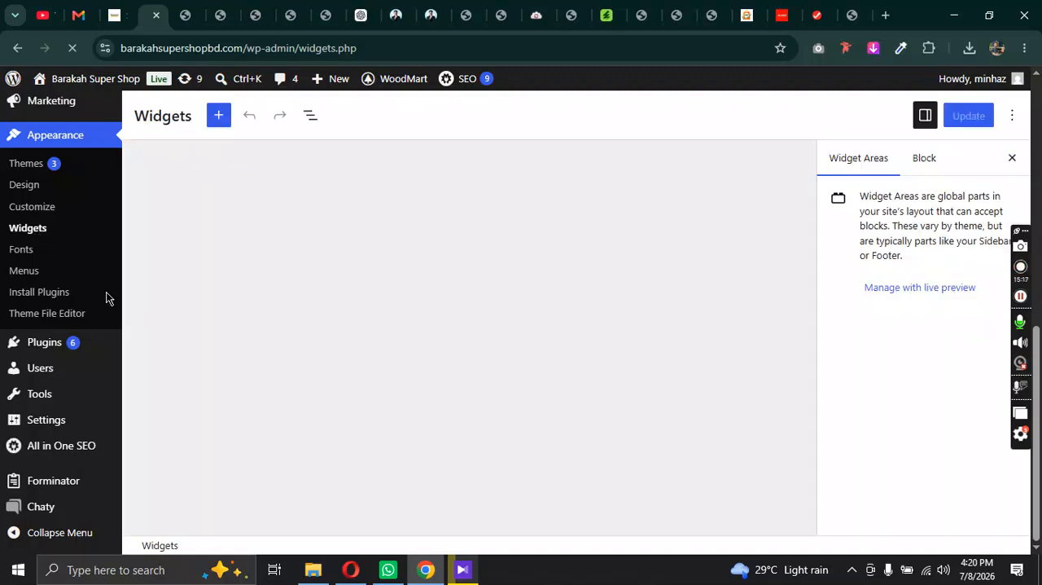
pyautogui.scroll(2, 45, 213)
pyautogui.scroll(-2, 70, 284)
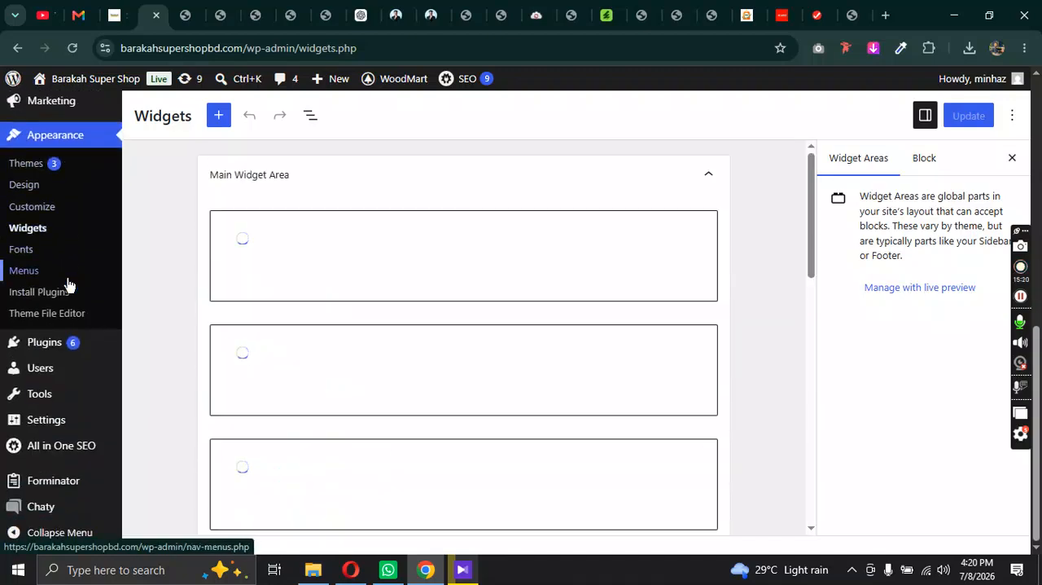
pyautogui.scroll(4, 74, 285)
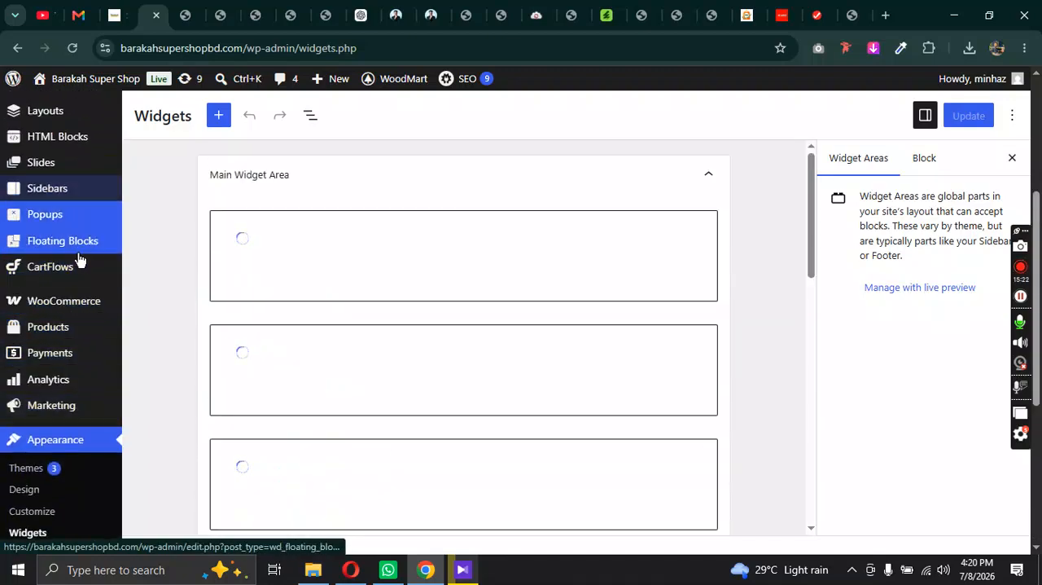
pyautogui.moveTo(65, 312)
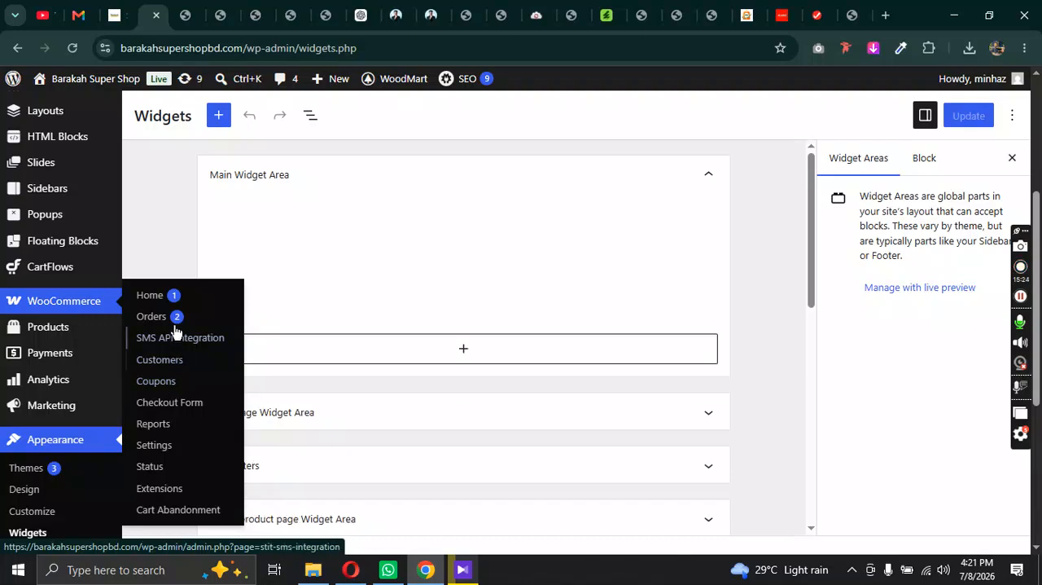
pyautogui.moveTo(58, 330)
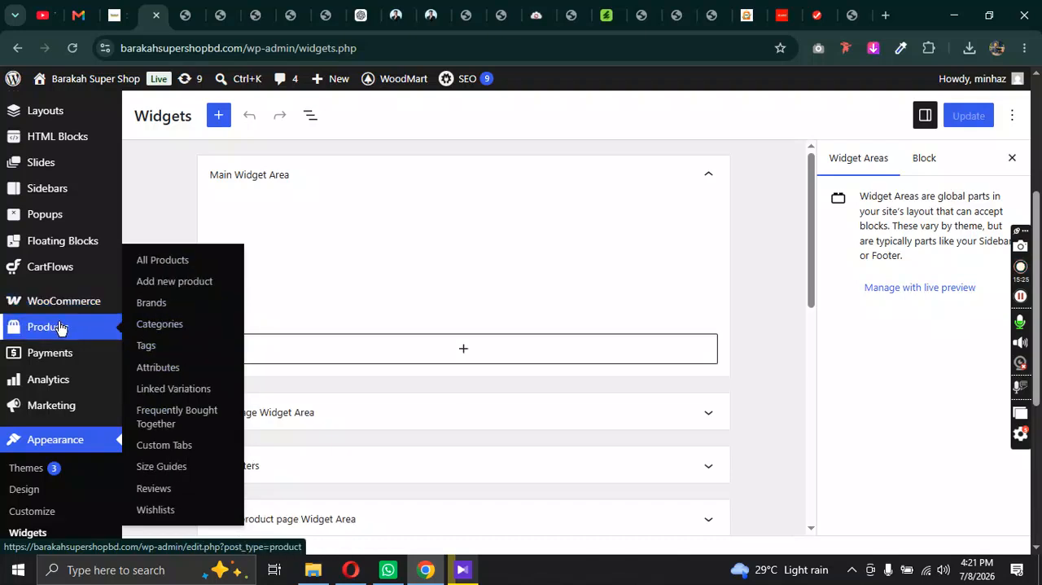
pyautogui.click(152, 308)
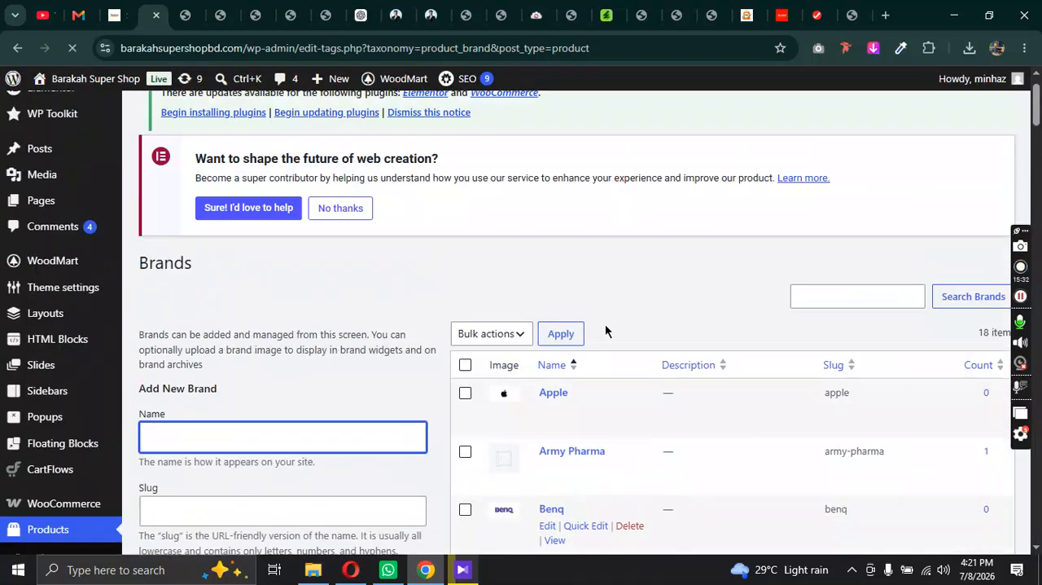
pyautogui.scroll(-4, 65, 366)
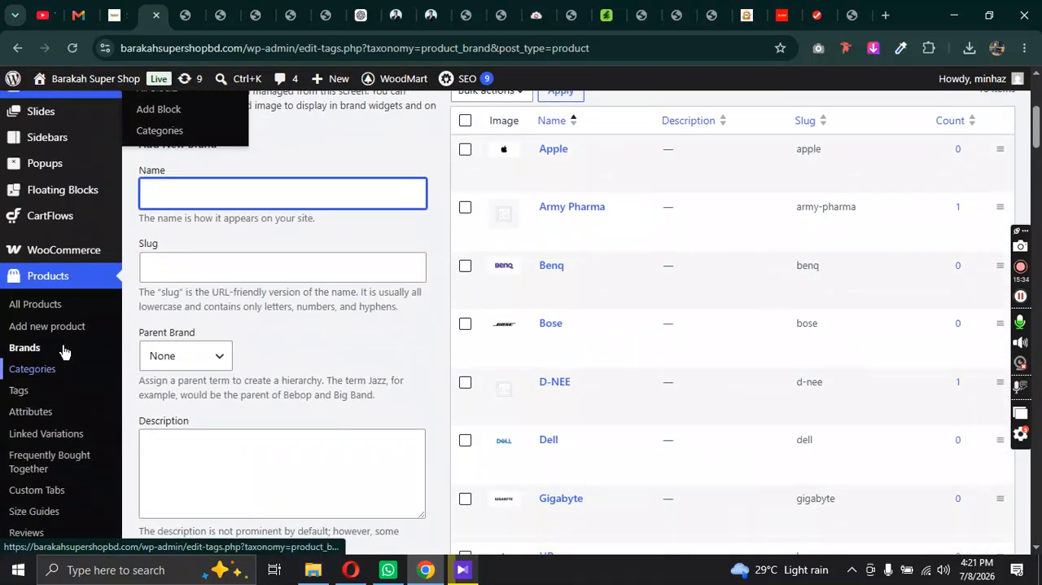
# Step: Open the Add new product form and examine the brands available in its Brands box and the option for adding one
pyautogui.click(45, 332)
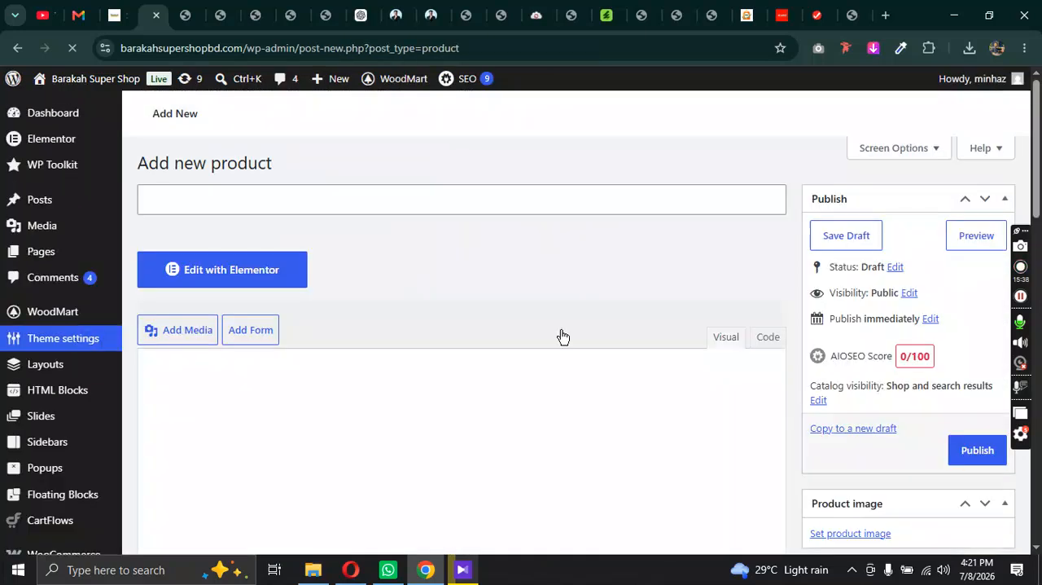
pyautogui.scroll(-9, 889, 349)
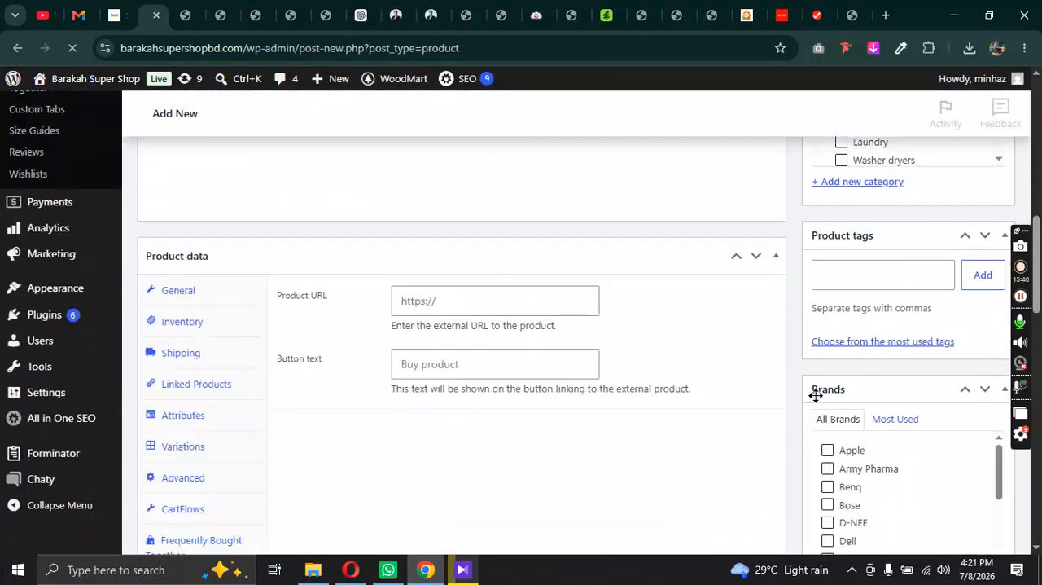
pyautogui.scroll(3, 849, 397)
pyautogui.scroll(6, 863, 350)
pyautogui.scroll(-10, 875, 302)
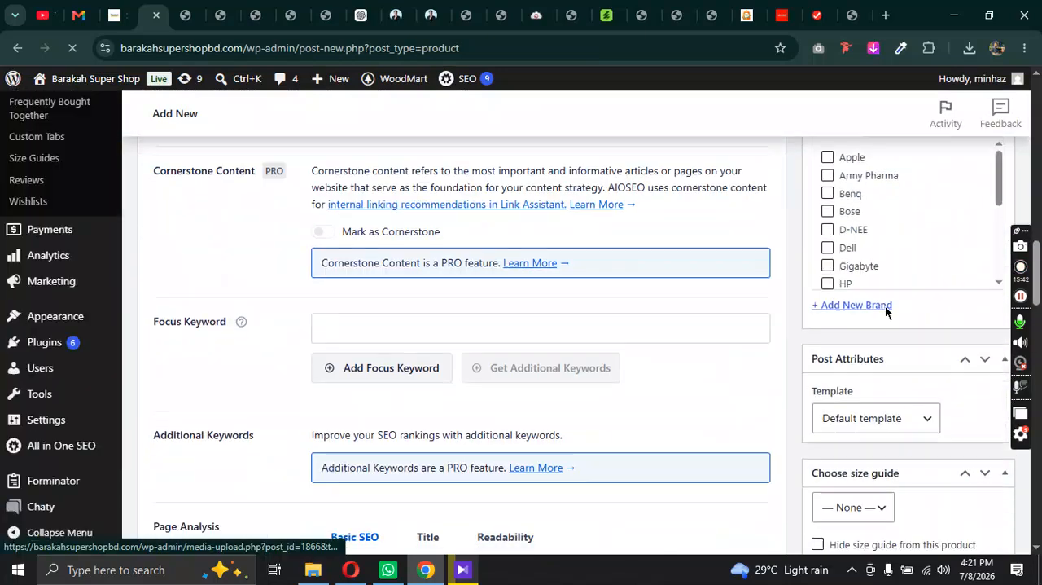
pyautogui.scroll(3, 883, 303)
pyautogui.scroll(-3, 898, 400)
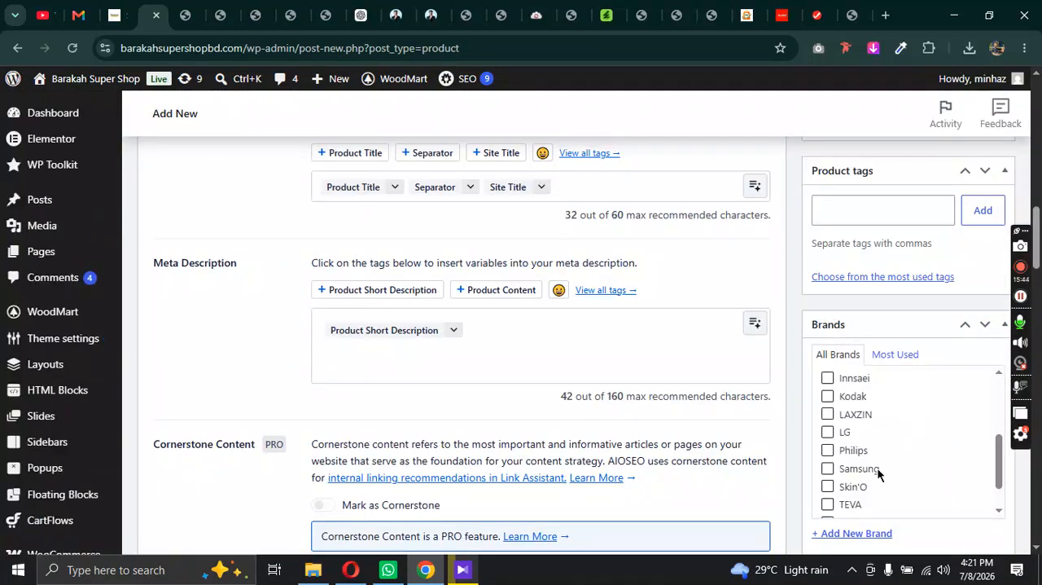
pyautogui.scroll(-4, 912, 512)
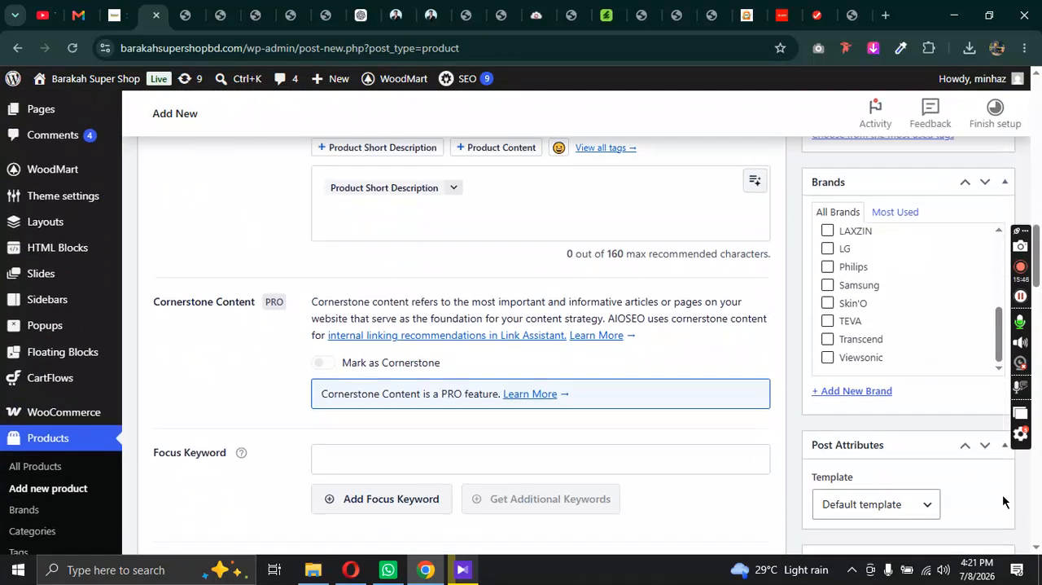
pyautogui.scroll(1, 877, 391)
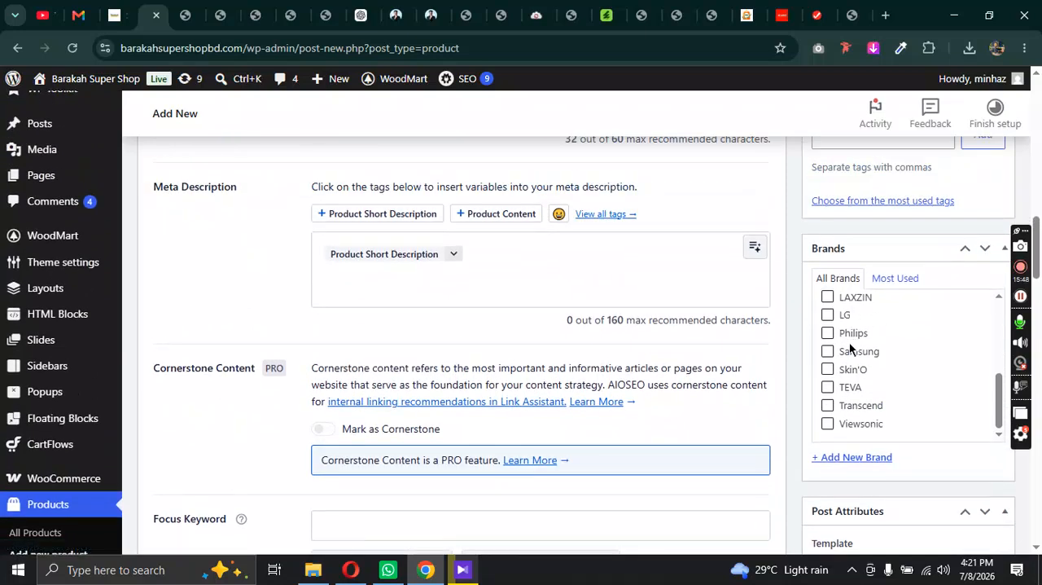
pyautogui.scroll(5, 847, 326)
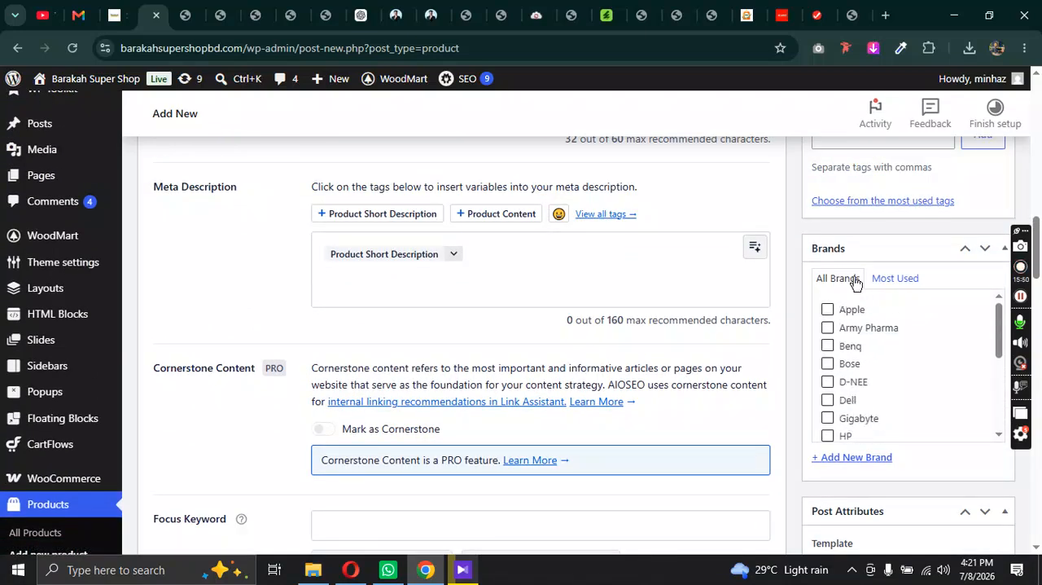
pyautogui.scroll(8, 382, 206)
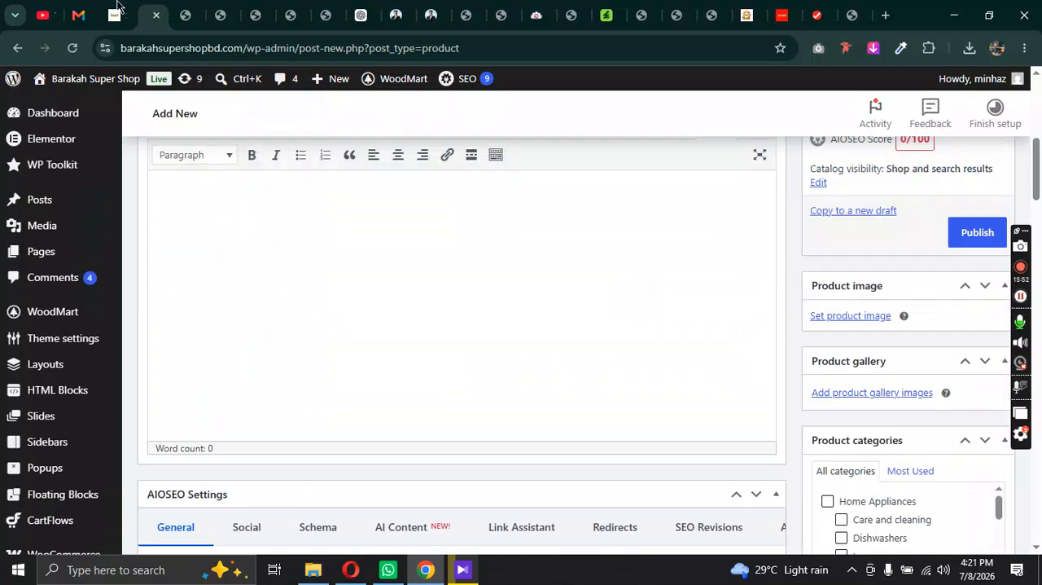
# Step: Review the brand filter, category icons and product grid on page 2 of the live shop and open the Innsaei SPF 50 PA+++ product
pyautogui.click(116, 10)
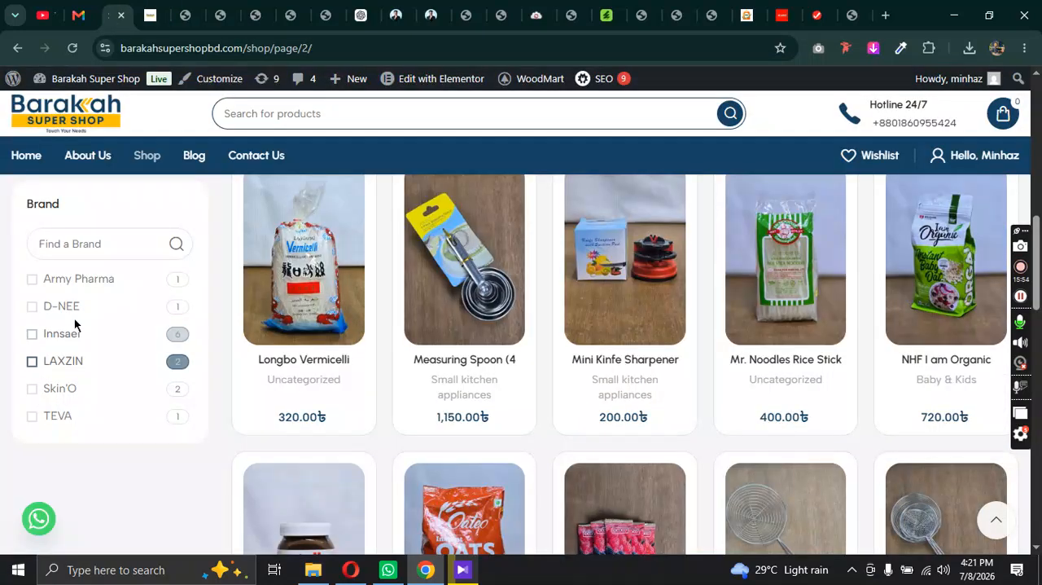
pyautogui.scroll(4, 501, 332)
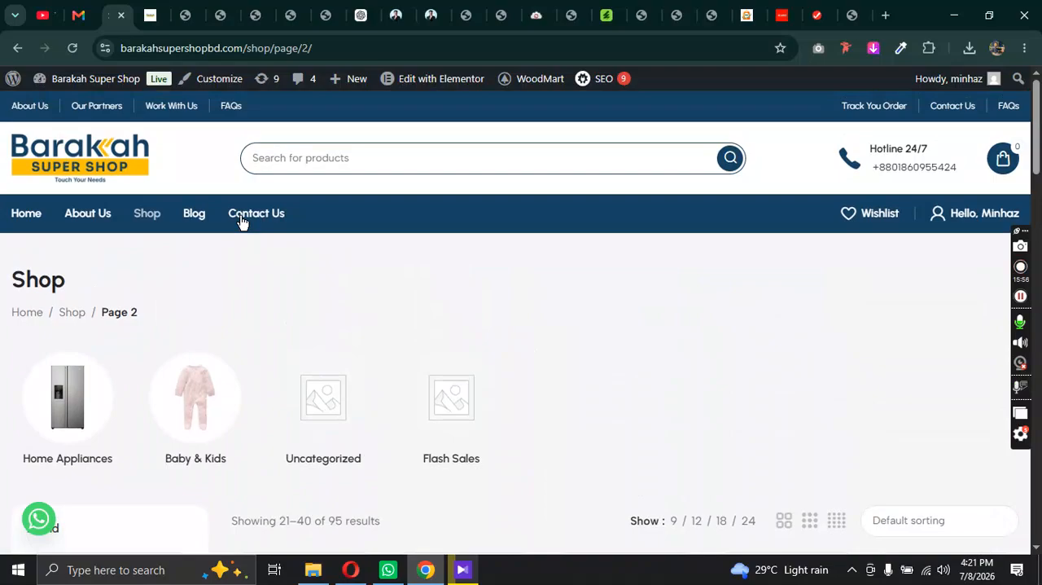
pyautogui.scroll(-20, 738, 269)
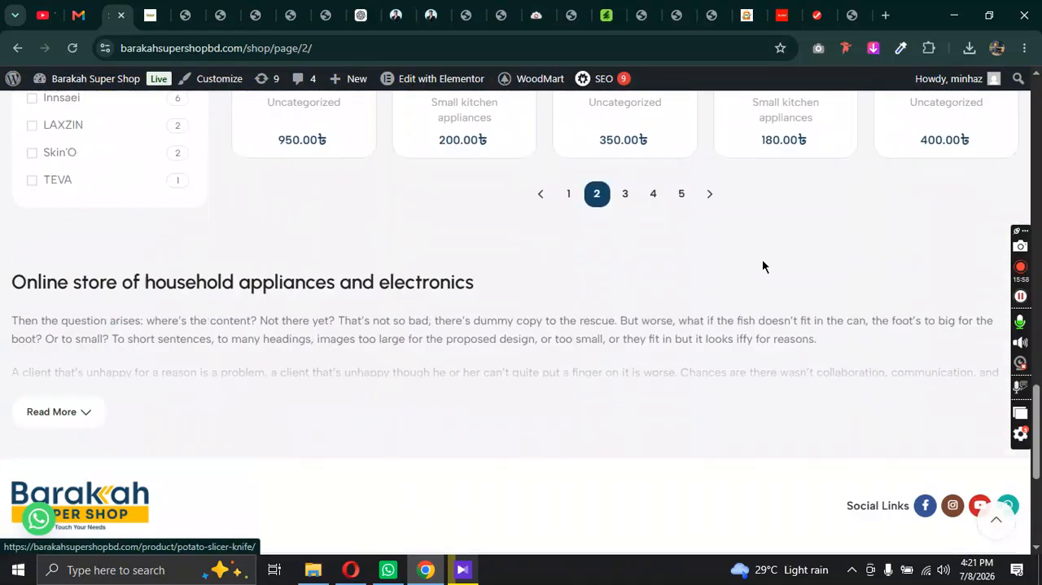
pyautogui.scroll(10, 762, 258)
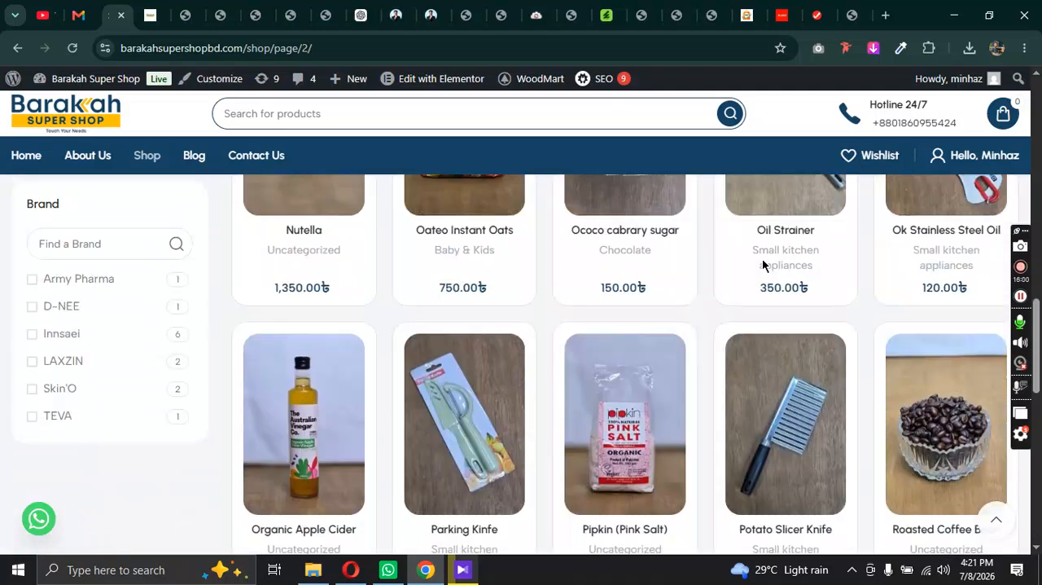
pyautogui.scroll(8, 764, 260)
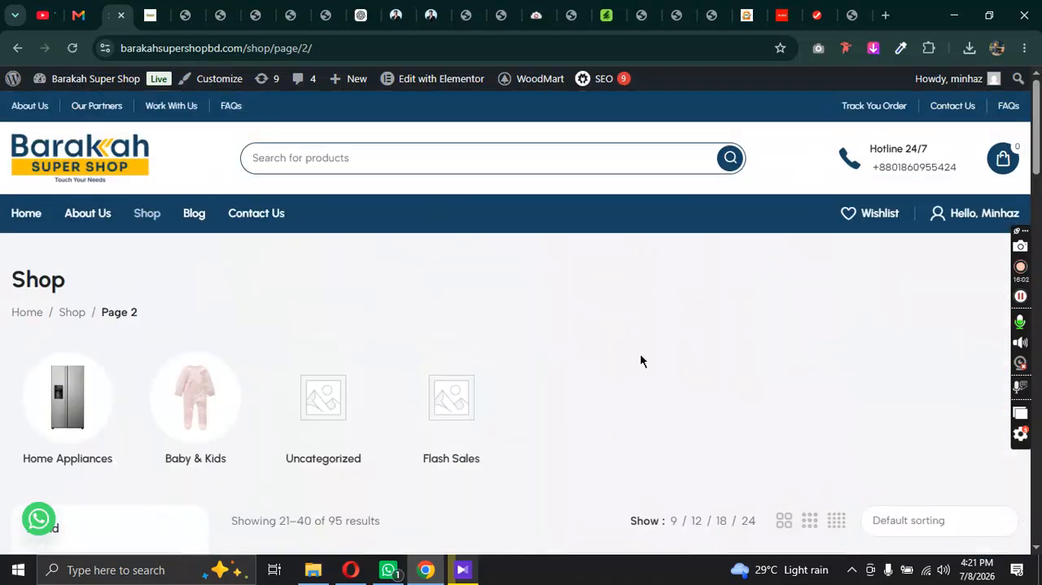
pyautogui.scroll(-10, 640, 359)
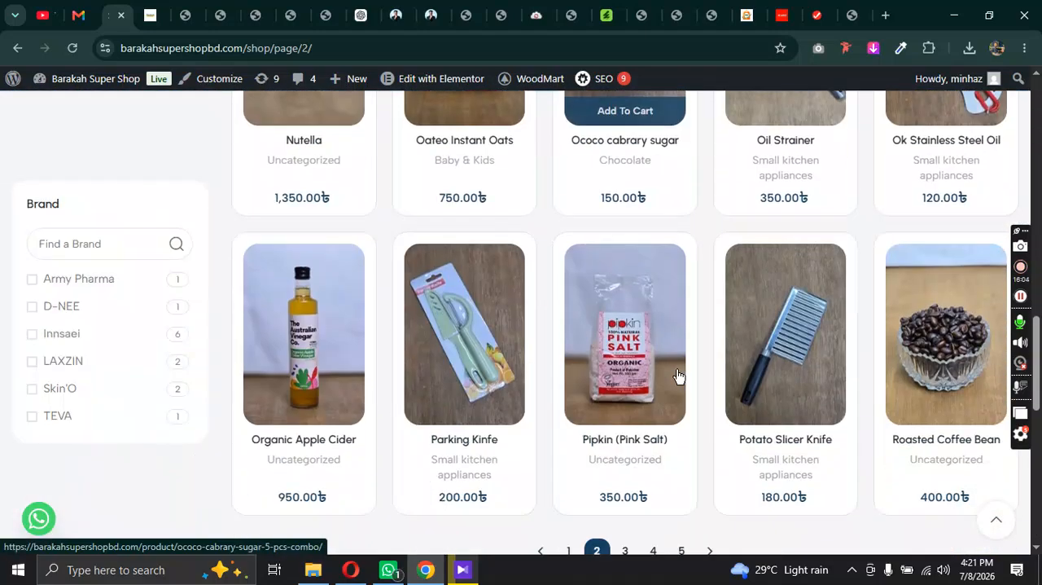
pyautogui.scroll(10, 677, 371)
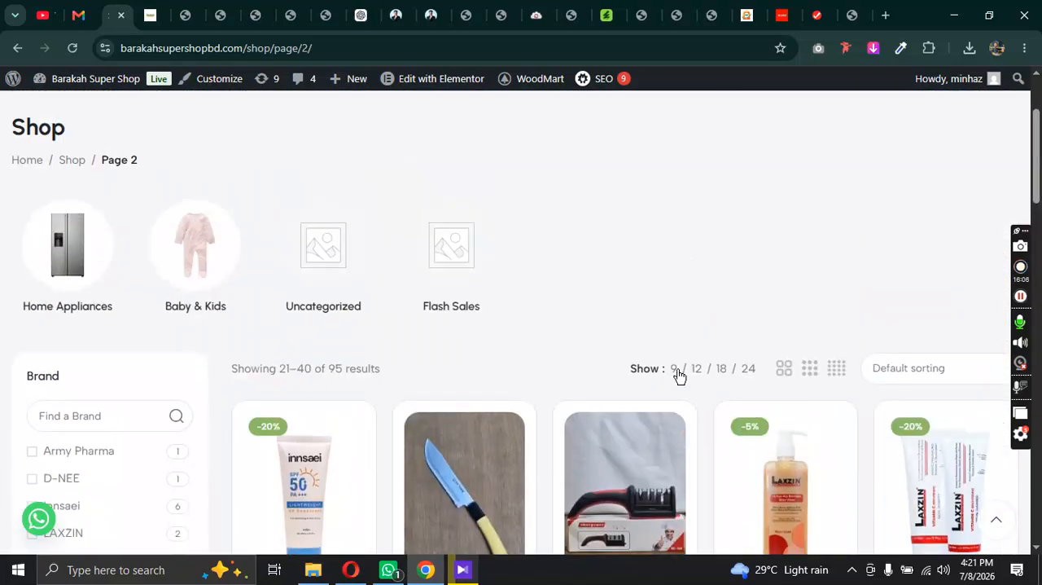
pyautogui.scroll(-10, 732, 329)
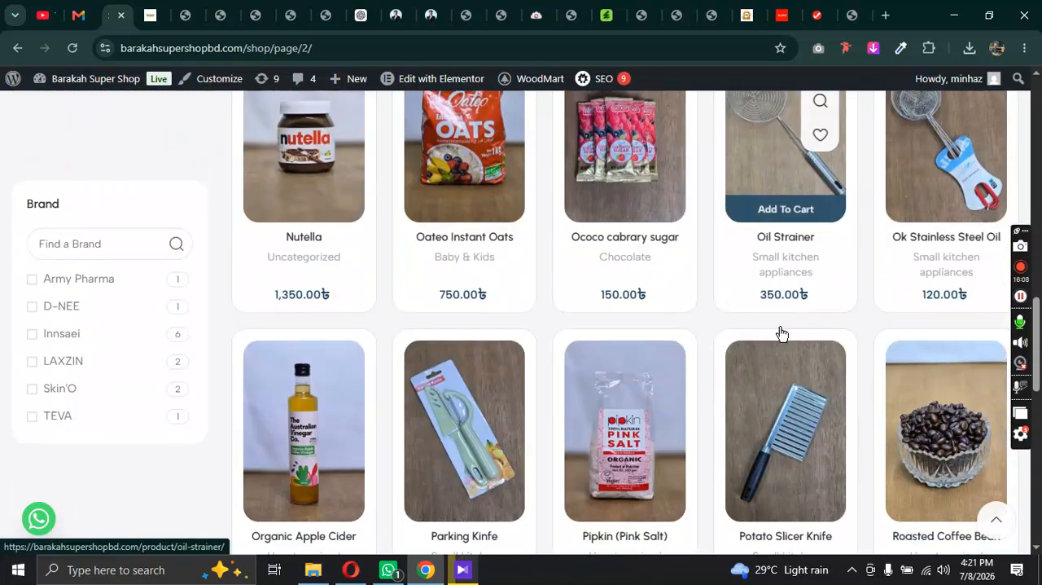
pyautogui.scroll(8, 679, 298)
pyautogui.scroll(-3, 421, 317)
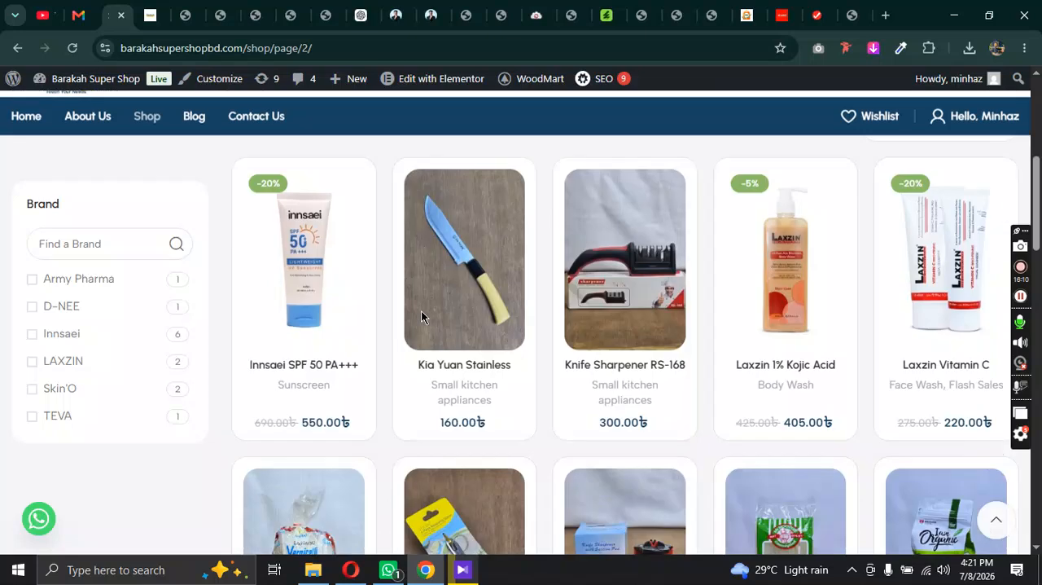
pyautogui.click(283, 204)
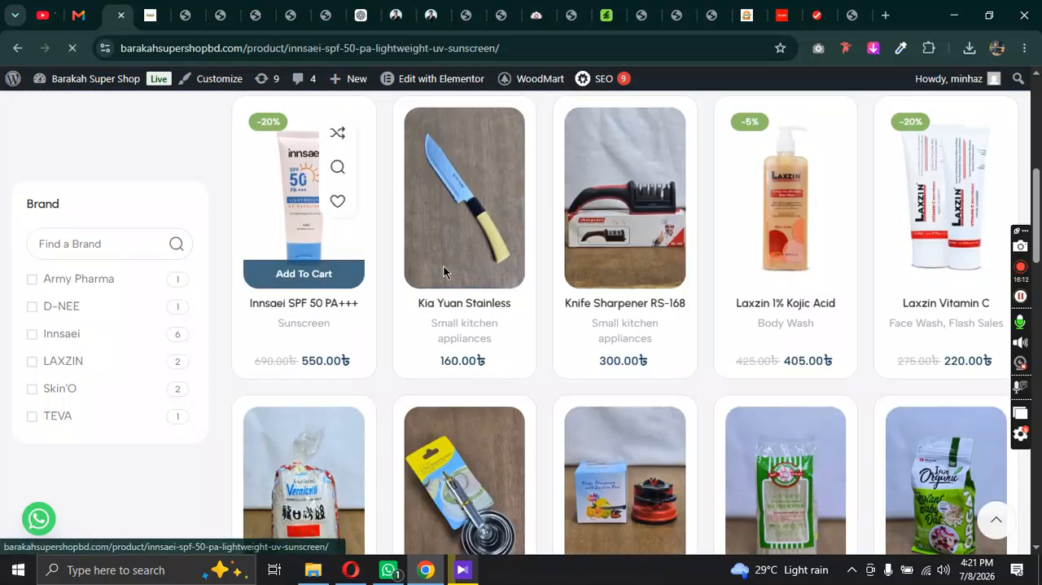
# Step: Examine the Innsaei SPF 50 PA+++ product page, covering its purchase options, description, customer reviews, suggested products and footer
pyautogui.scroll(-3, 786, 334)
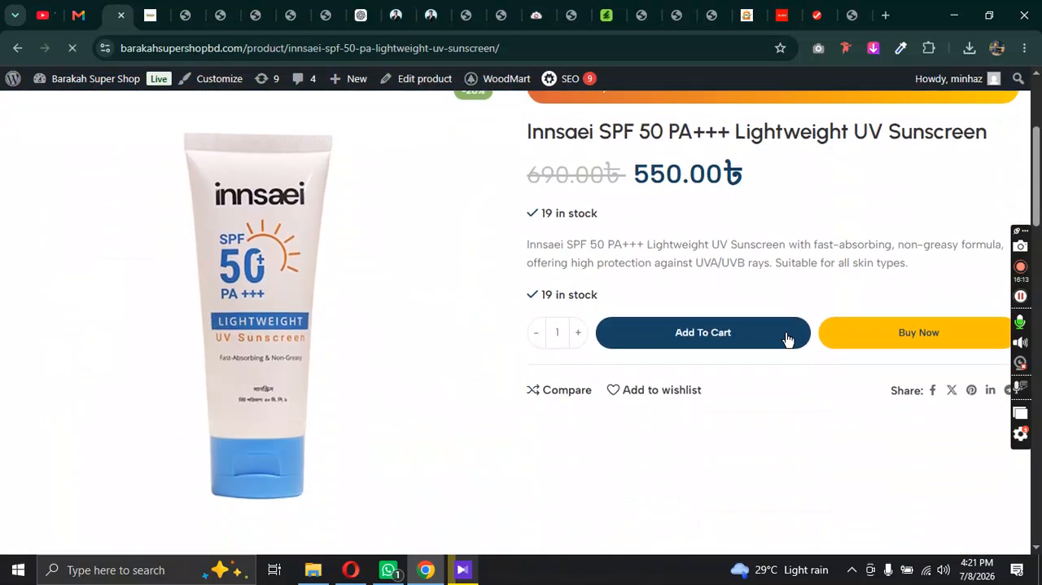
pyautogui.scroll(-3, 705, 326)
pyautogui.scroll(7, 314, 257)
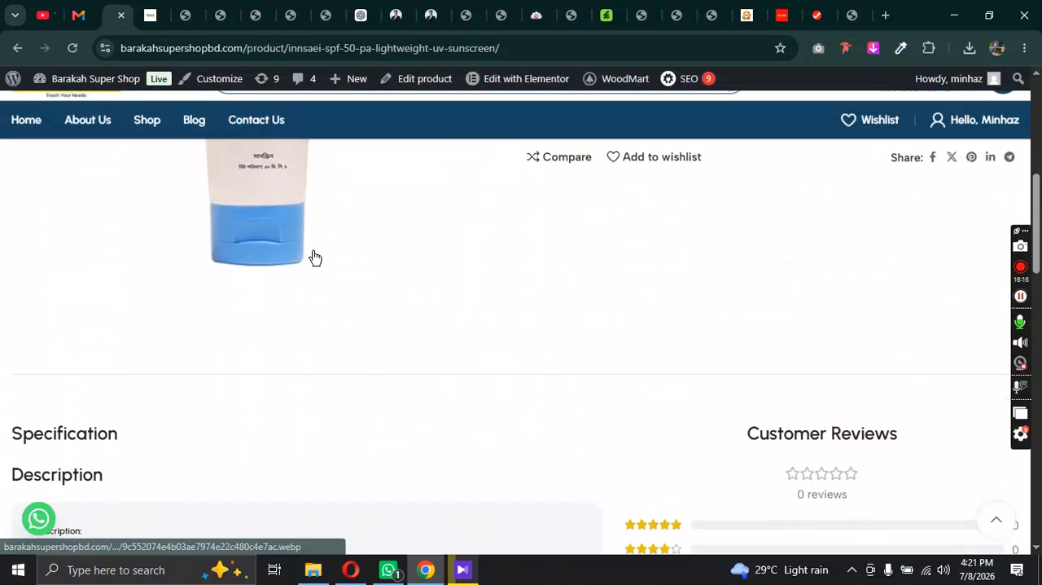
pyautogui.scroll(-9, 755, 369)
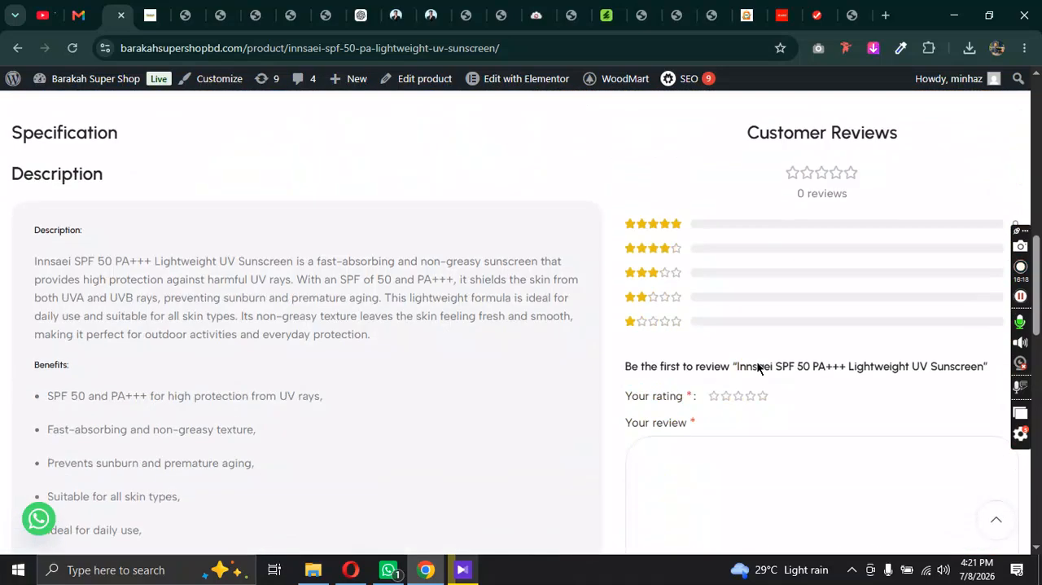
pyautogui.scroll(-10, 510, 401)
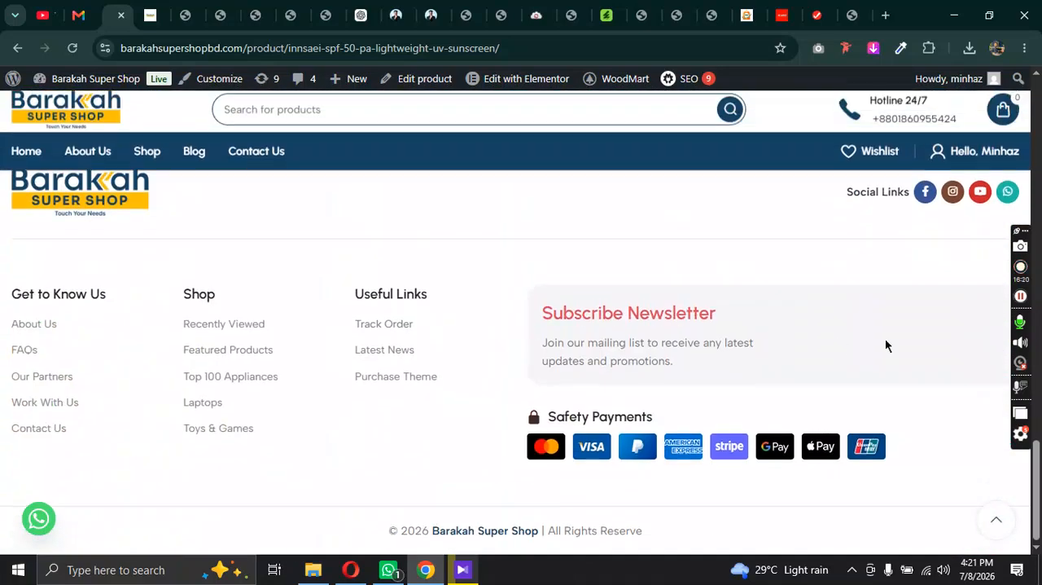
pyautogui.scroll(5, 885, 344)
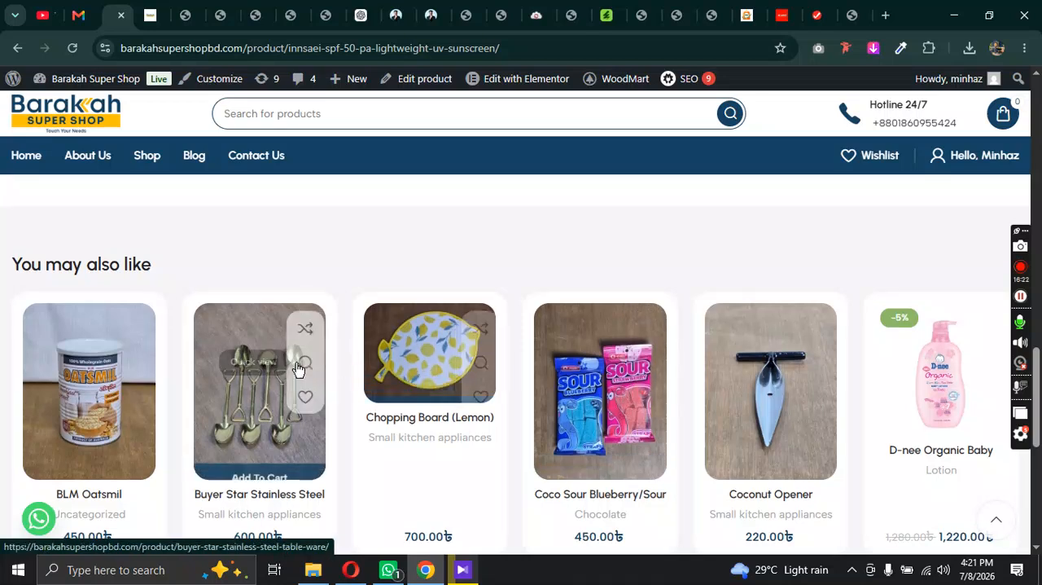
pyautogui.scroll(-2, 423, 231)
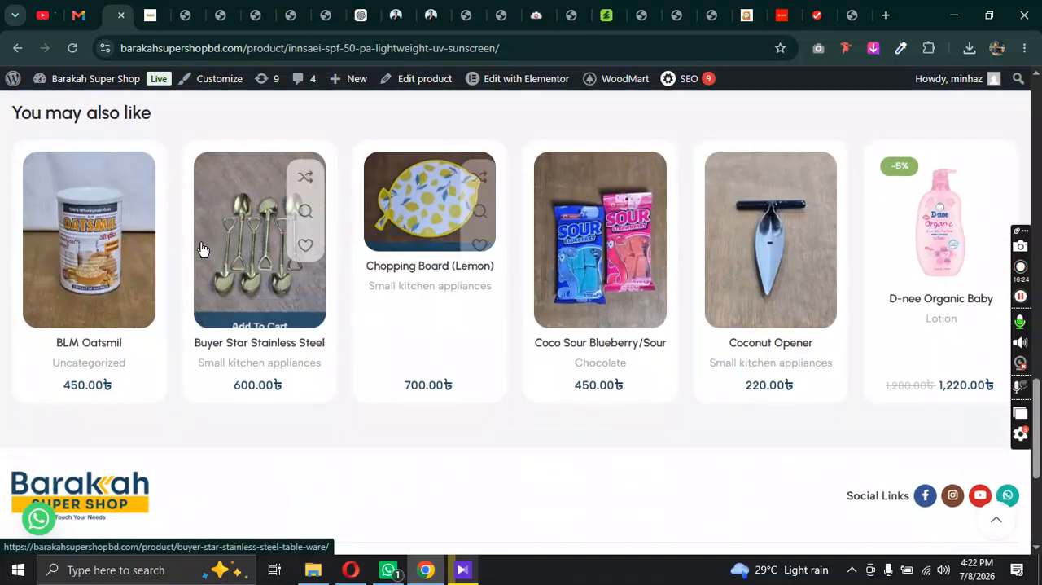
pyautogui.scroll(-4, 358, 309)
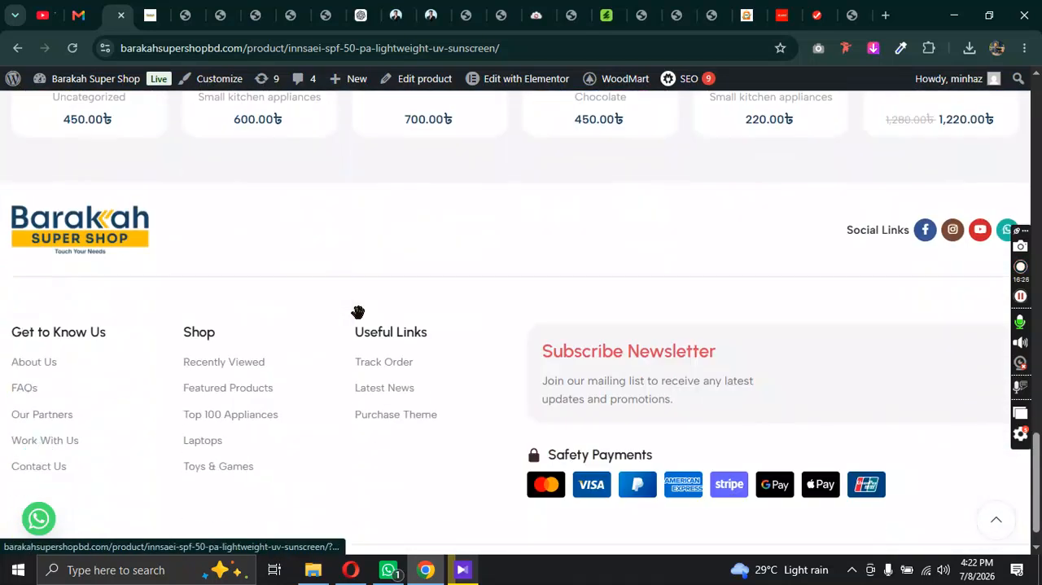
pyautogui.scroll(15, 419, 298)
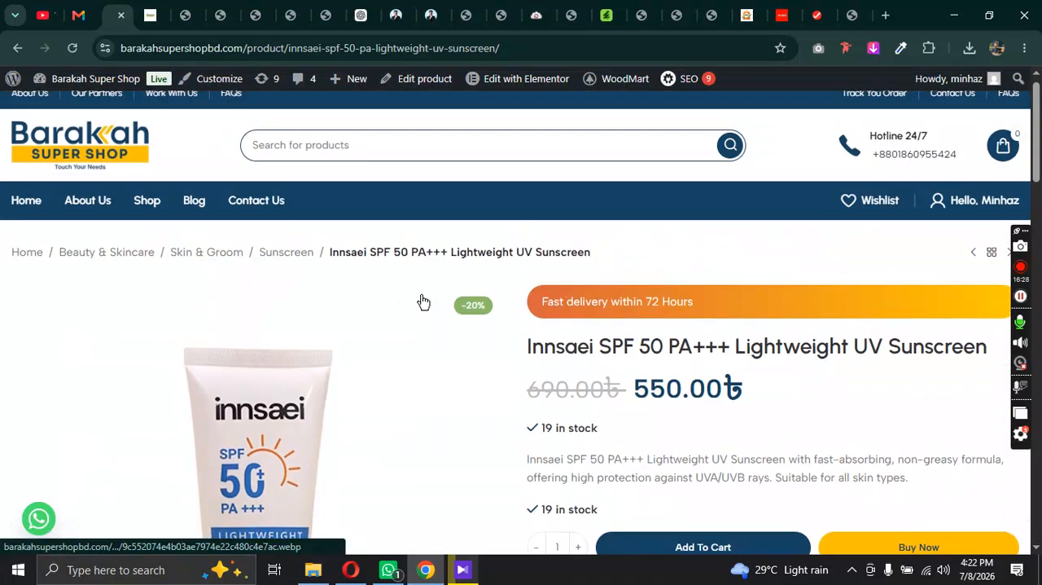